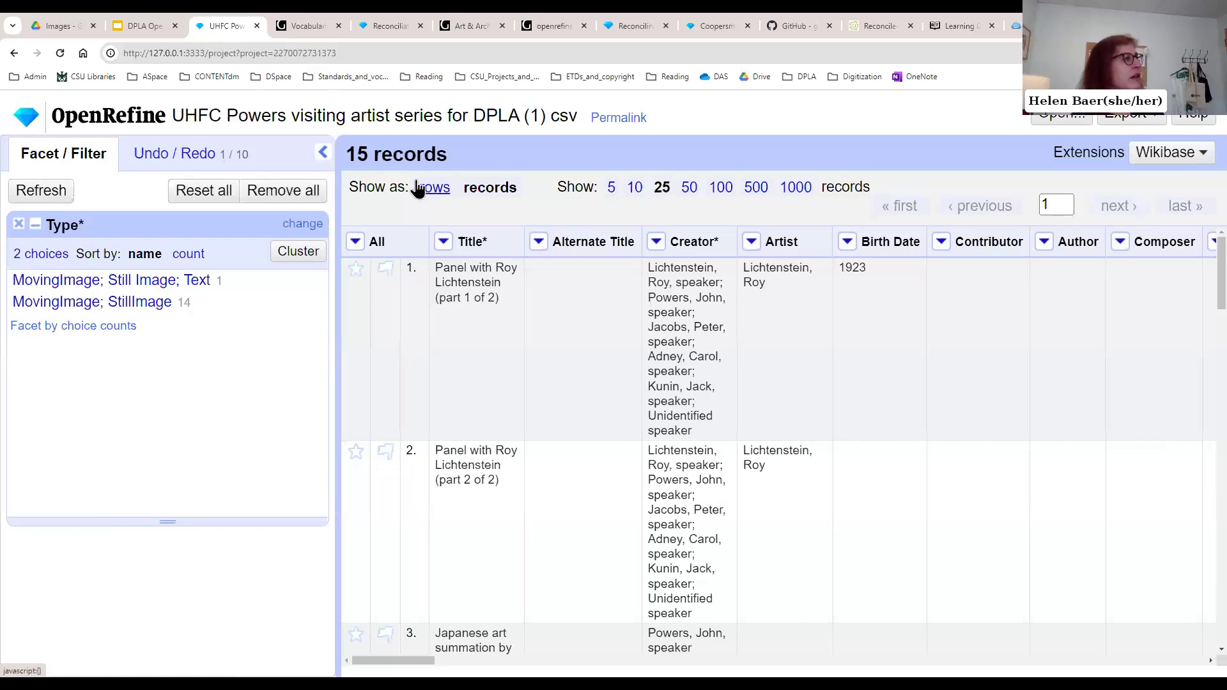
Step: Remove the Type facet and add a text facet on the Artist column, sorted by count
click(19, 225)
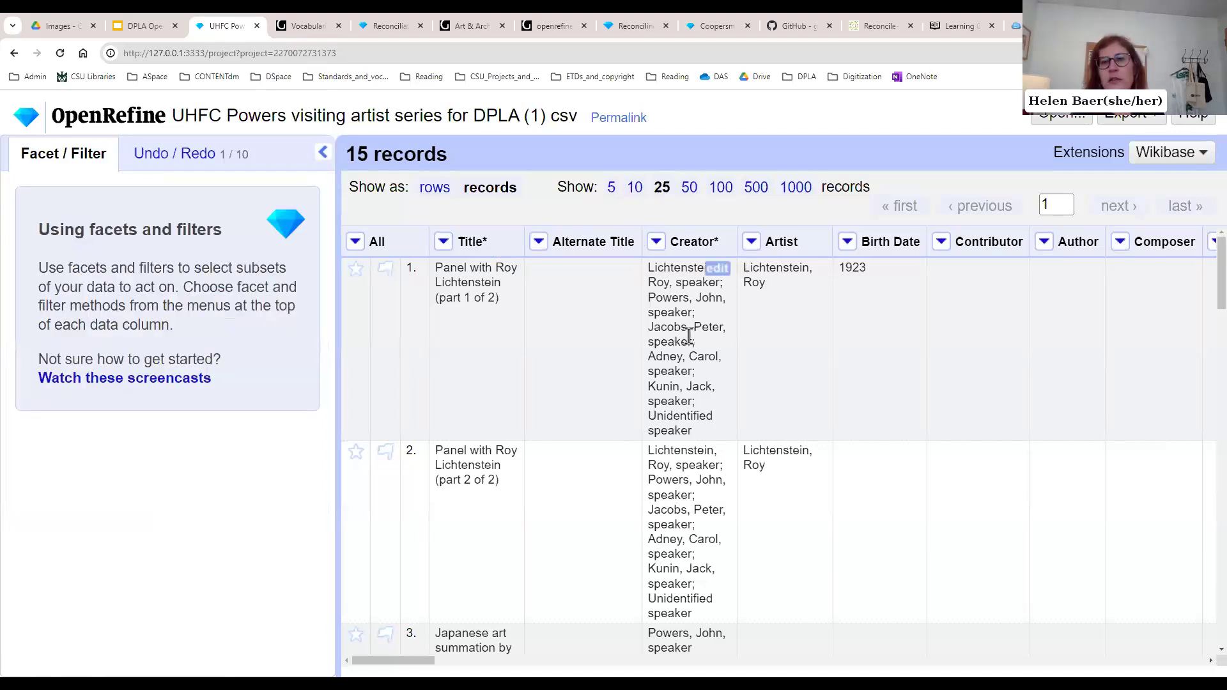
click(752, 246)
mouse_move(786, 267)
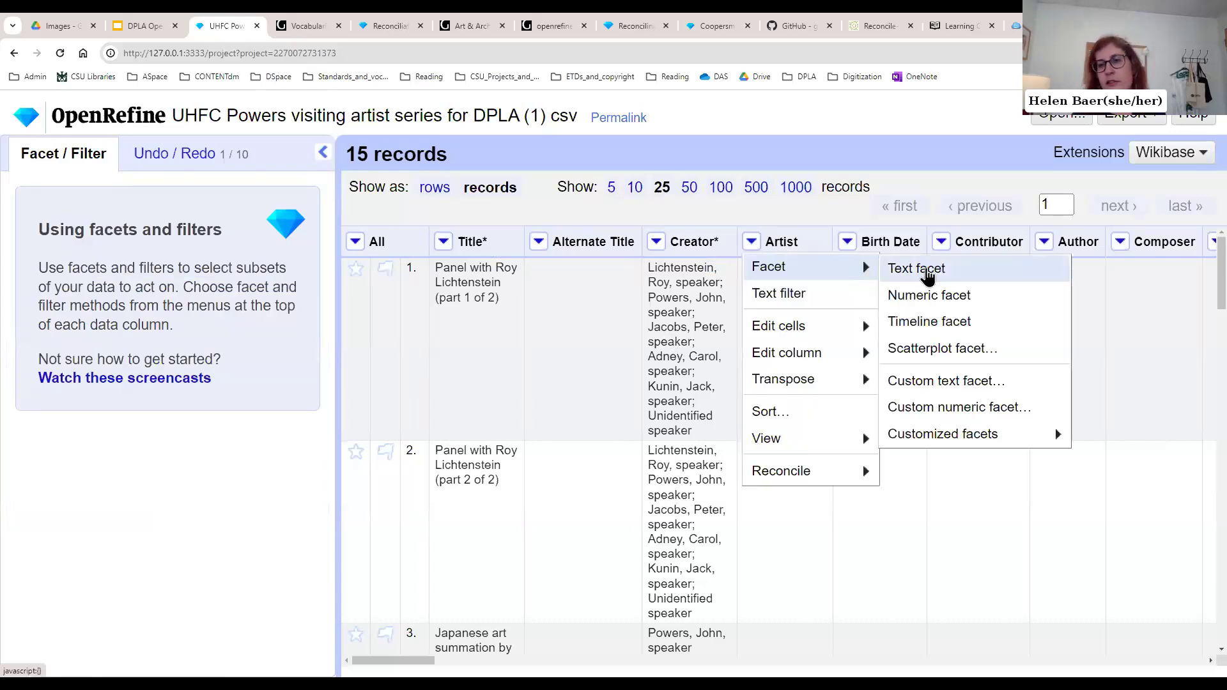
click(927, 272)
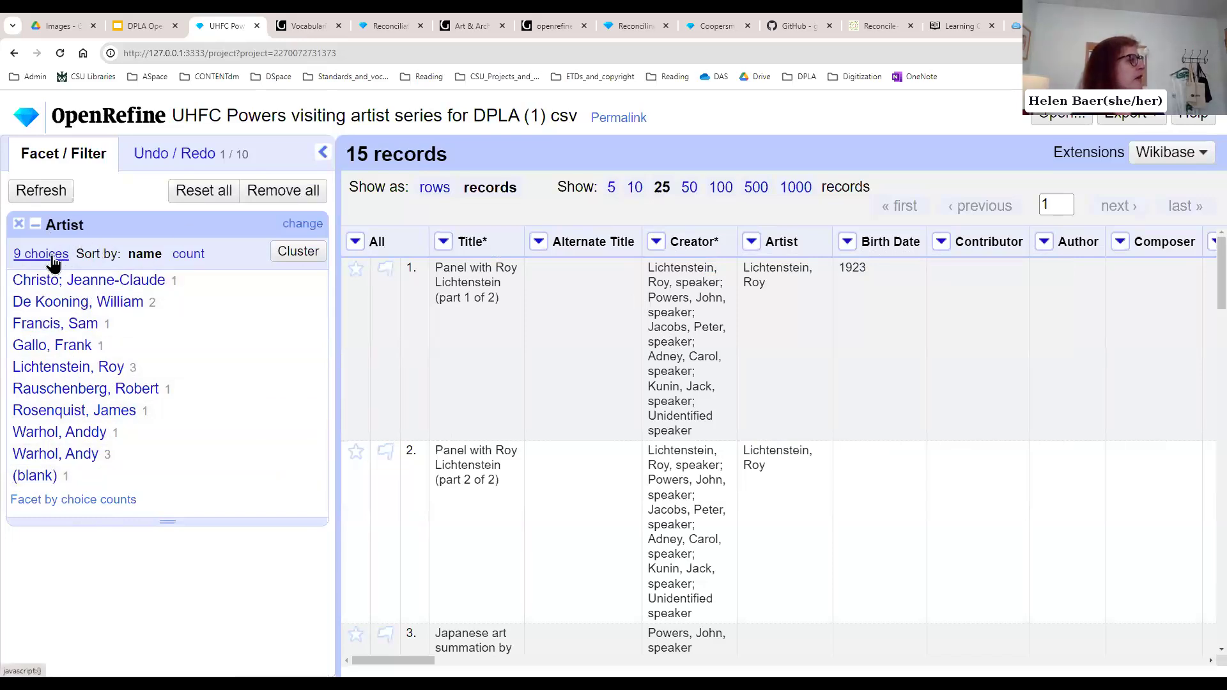
click(194, 256)
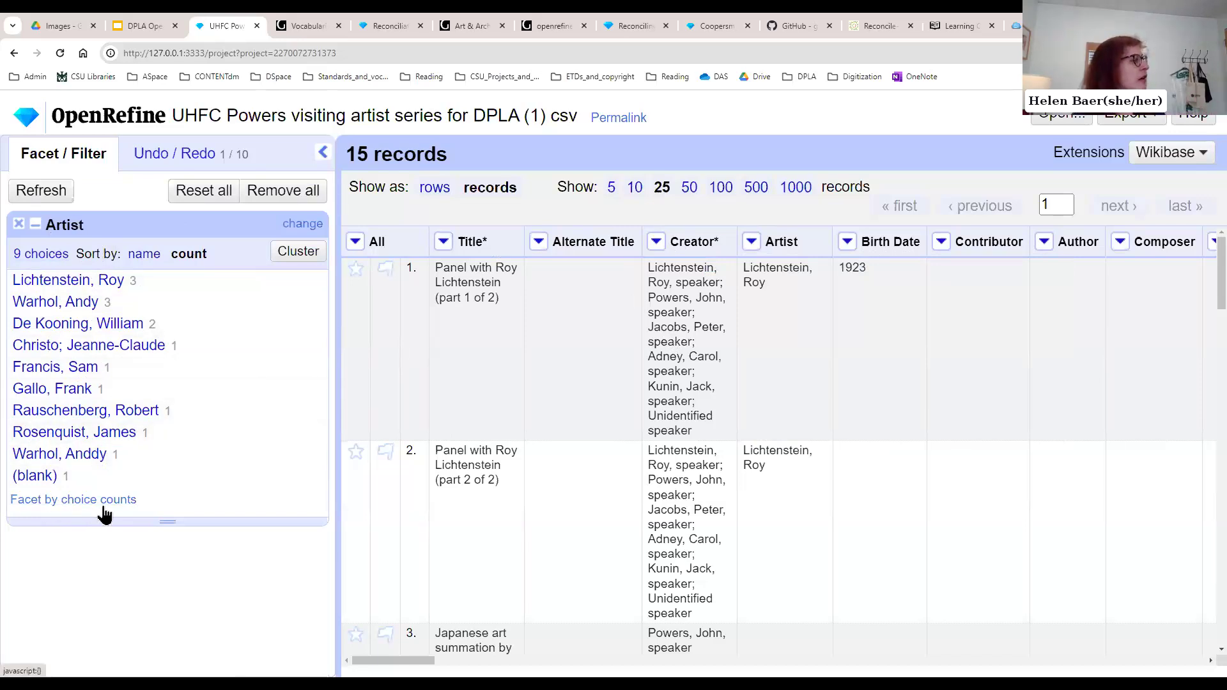
Step: Open the Artist facet choices as tab-separated values, select the whole list, and close it
click(48, 260)
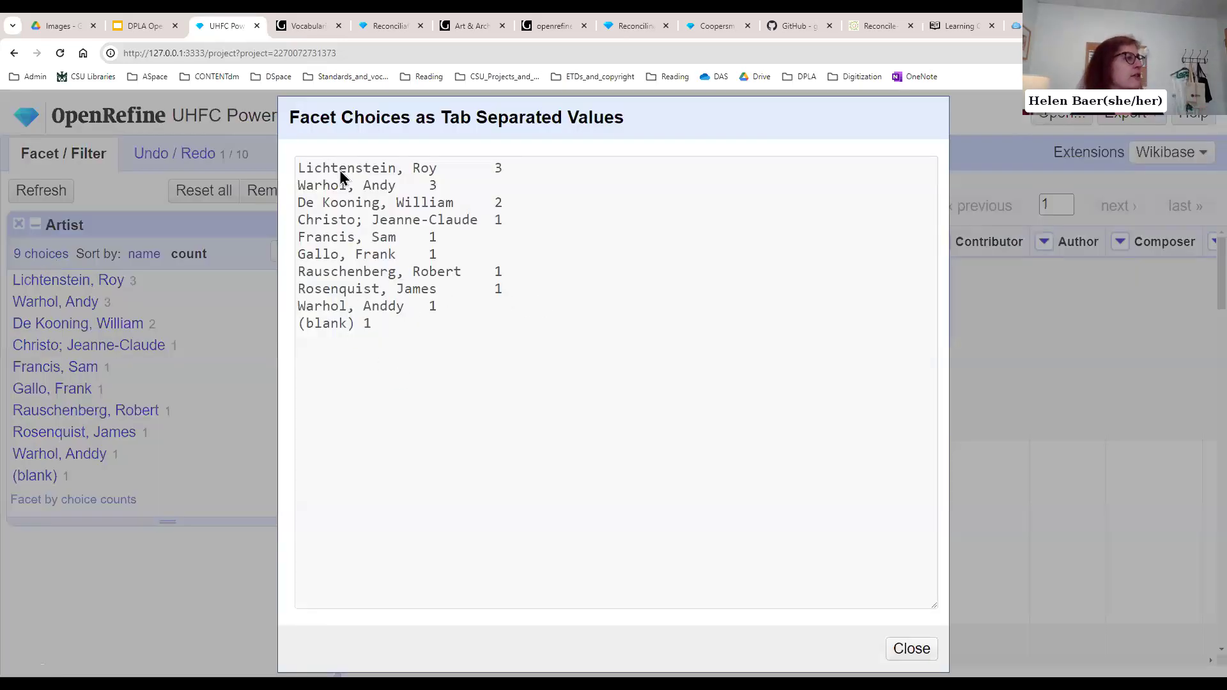
drag(301, 175, 586, 386)
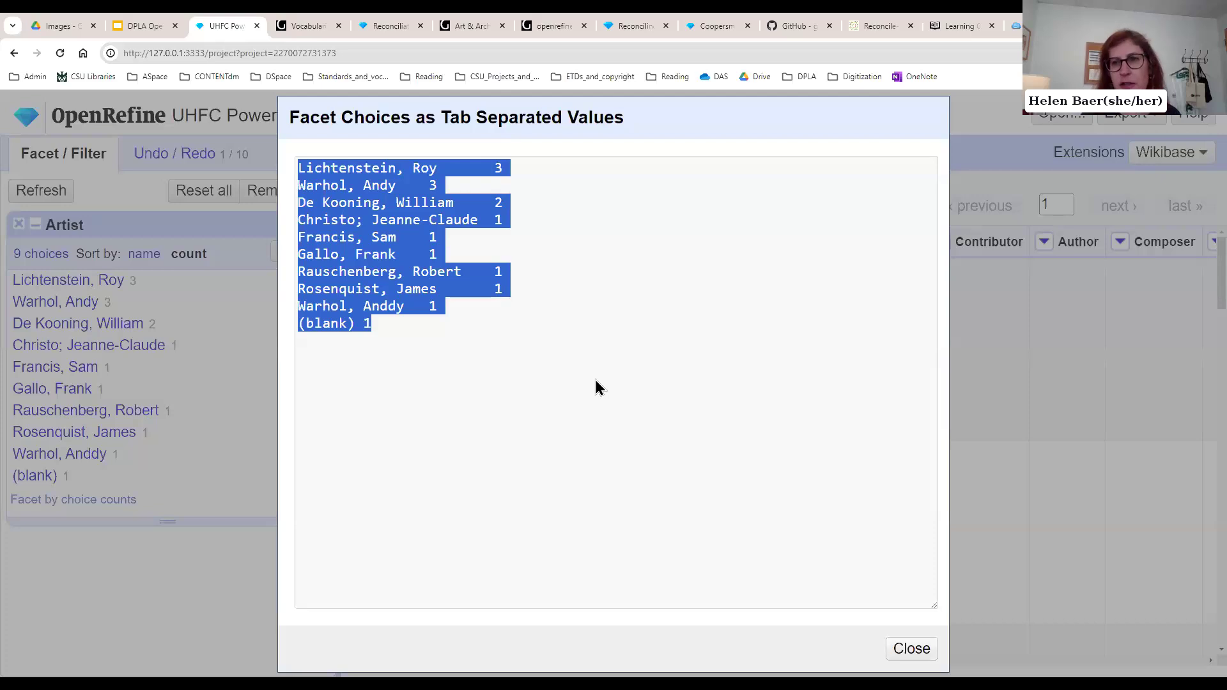
click(909, 649)
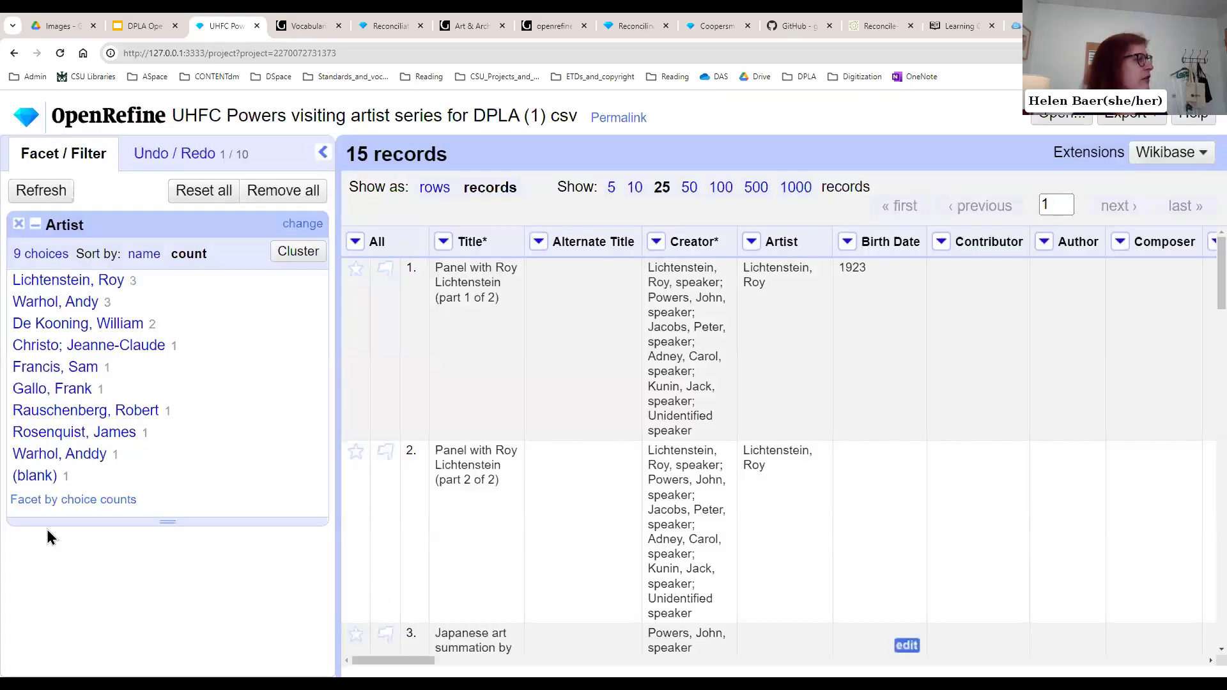
Step: Filter the records to those with a blank Artist to inspect them, and reset the facet to all records
click(37, 484)
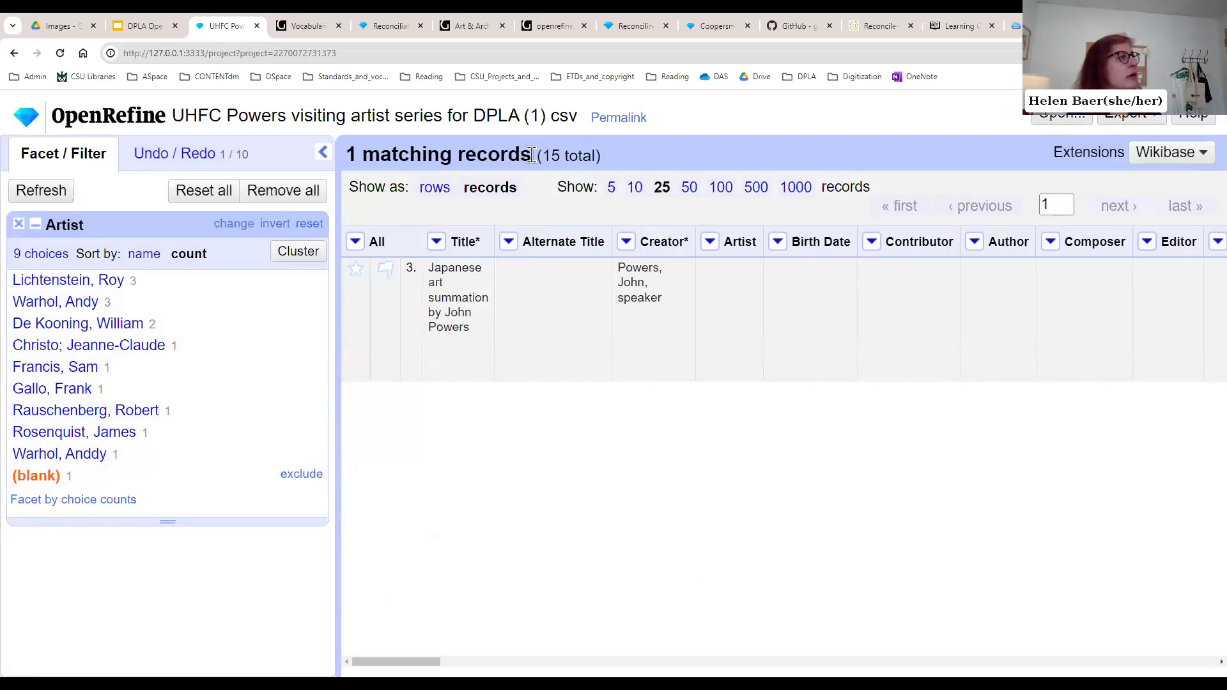
drag(631, 168, 337, 167)
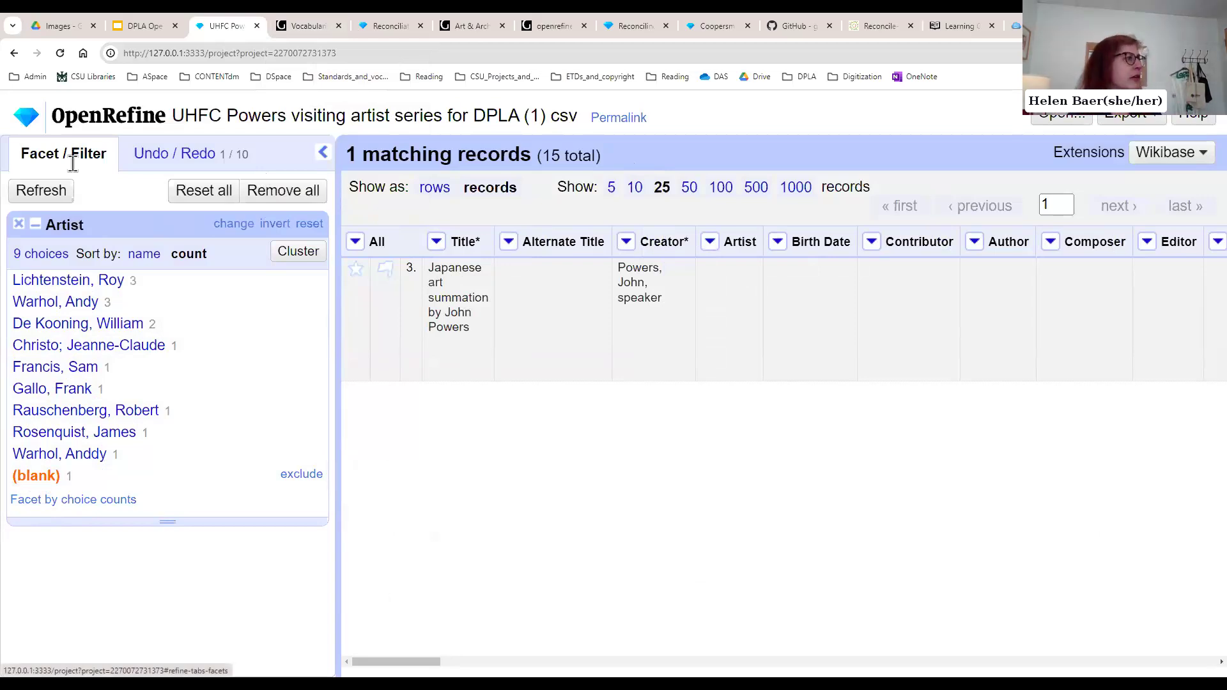
click(192, 198)
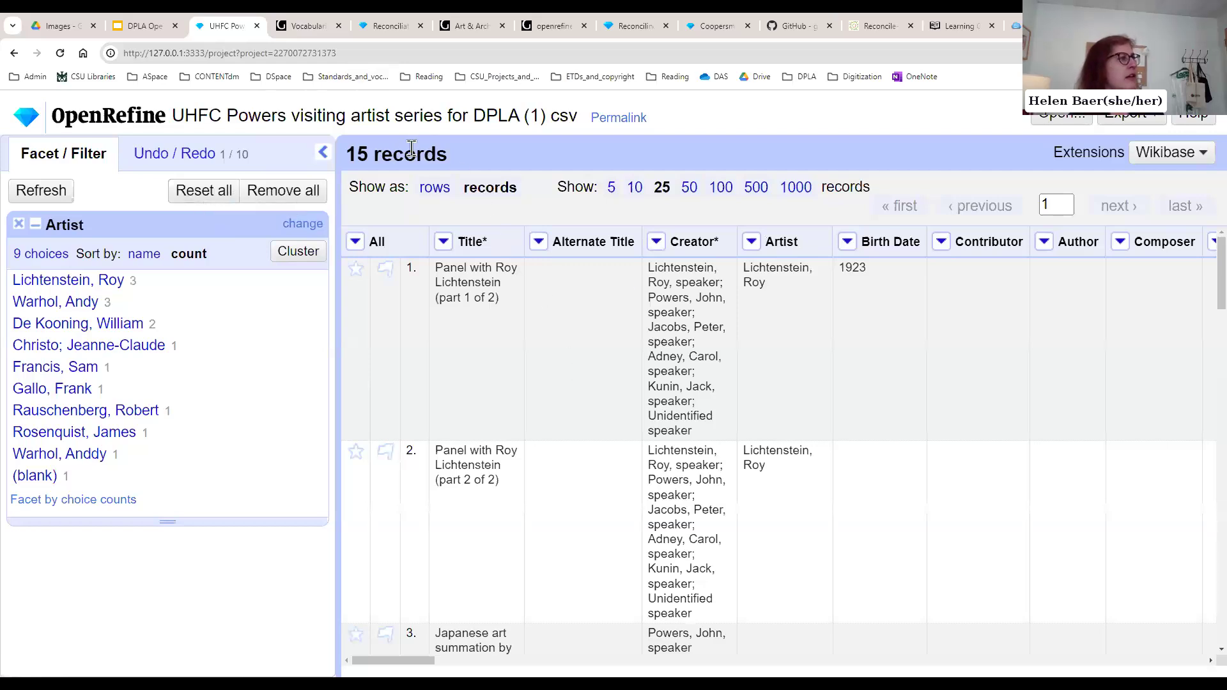
drag(465, 159, 132, 157)
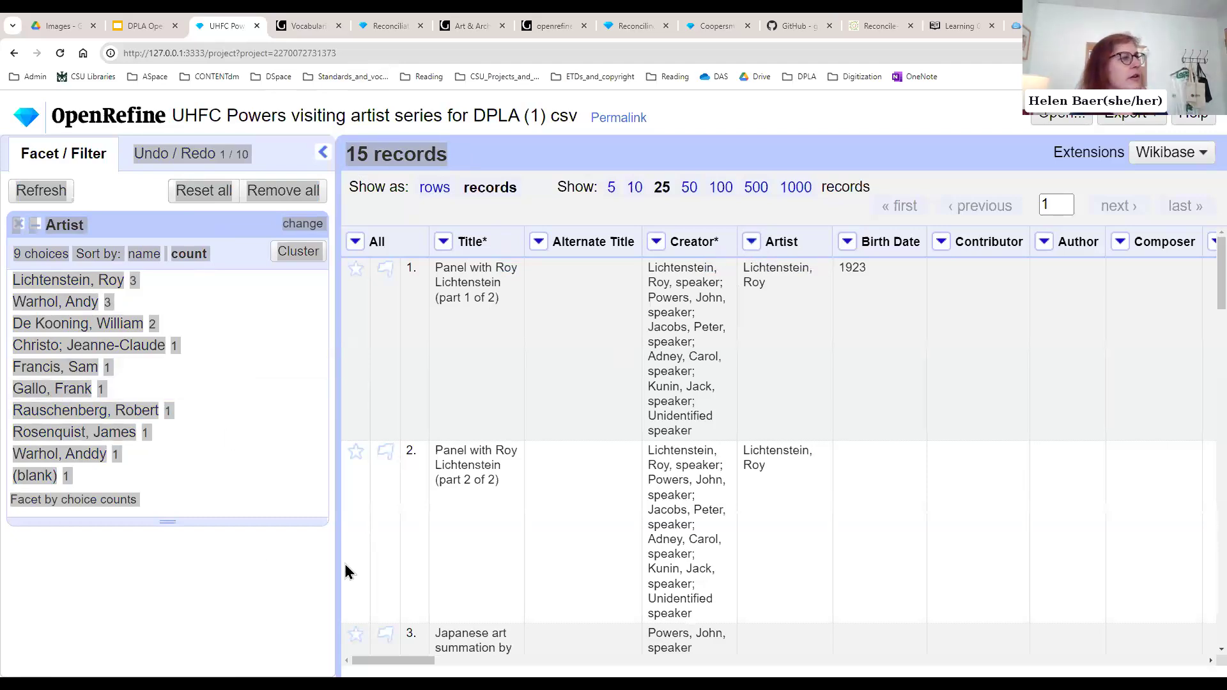
Step: Split the multi-valued cells in the Artist column using a semicolon as the separator
drag(411, 660, 432, 660)
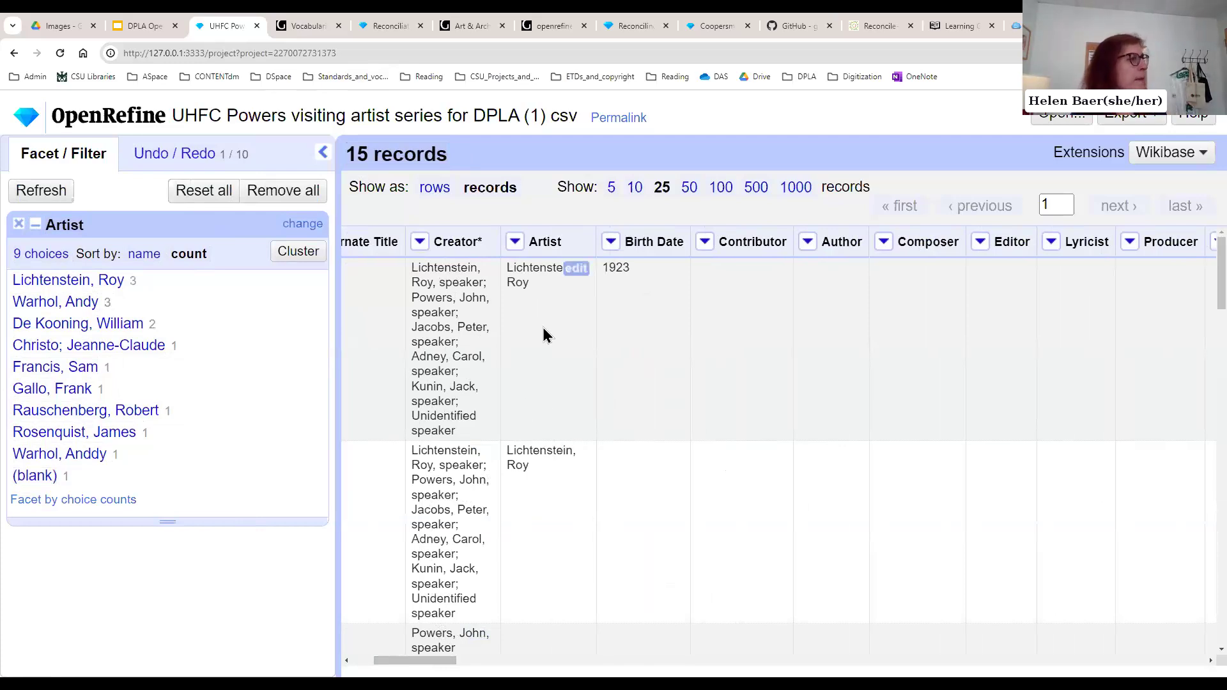
click(512, 245)
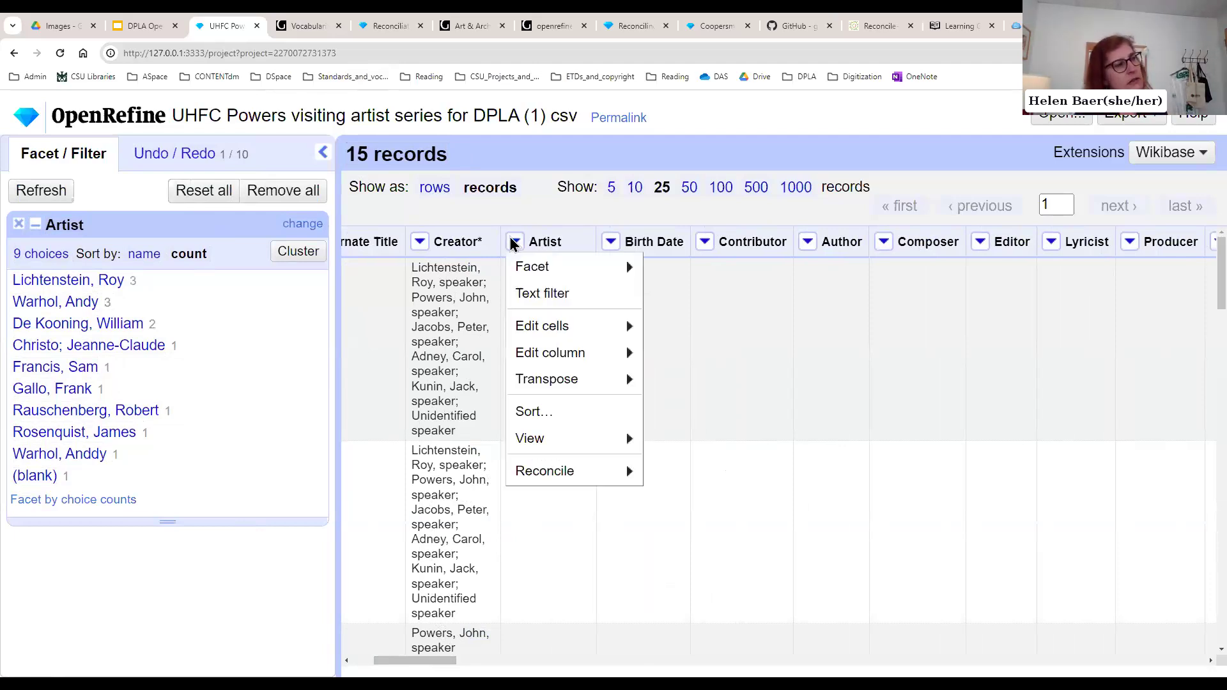
mouse_move(531, 356)
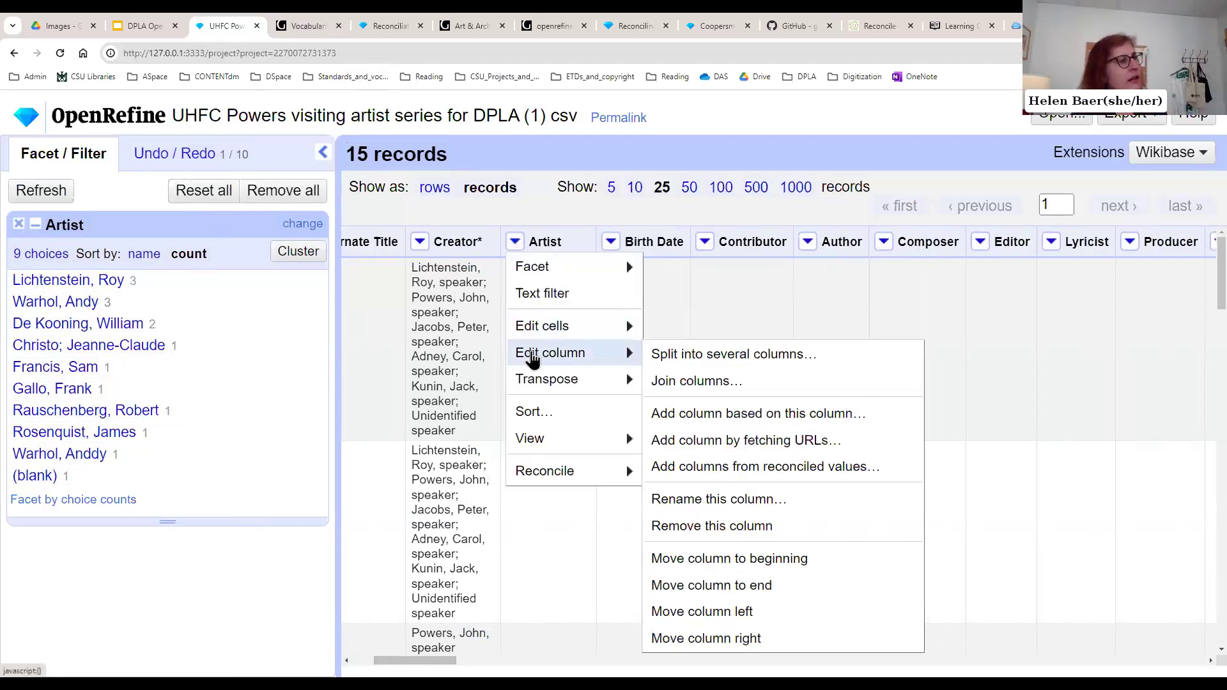
mouse_move(549, 333)
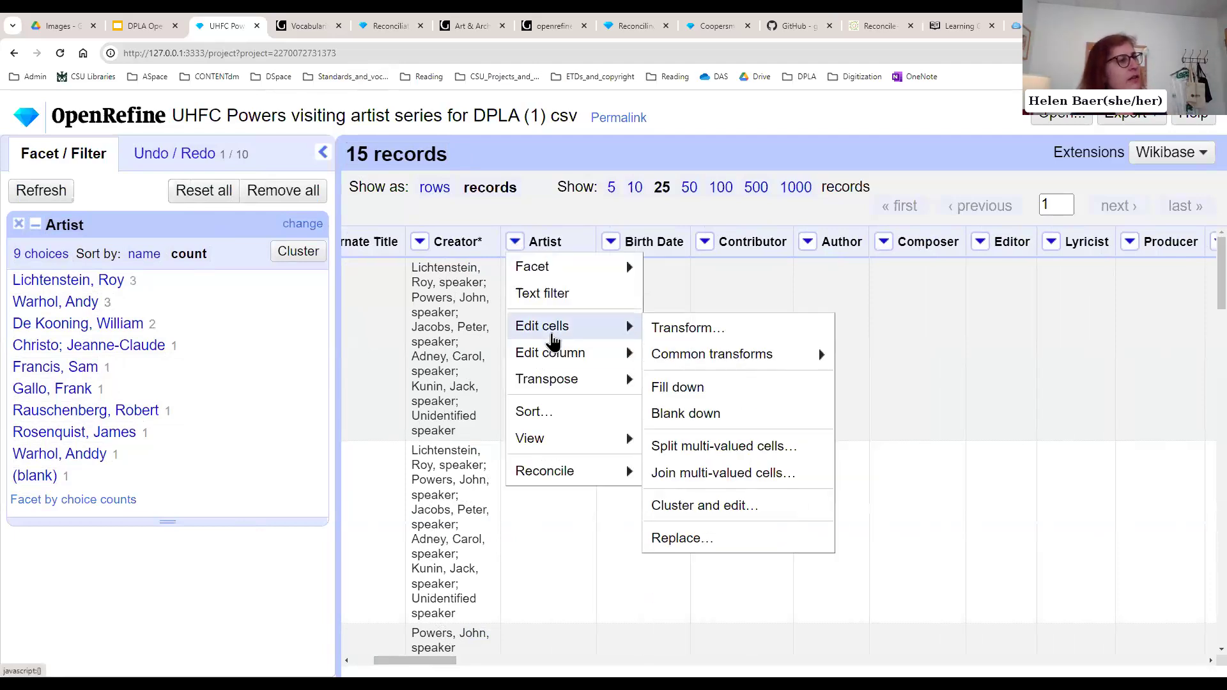
click(729, 449)
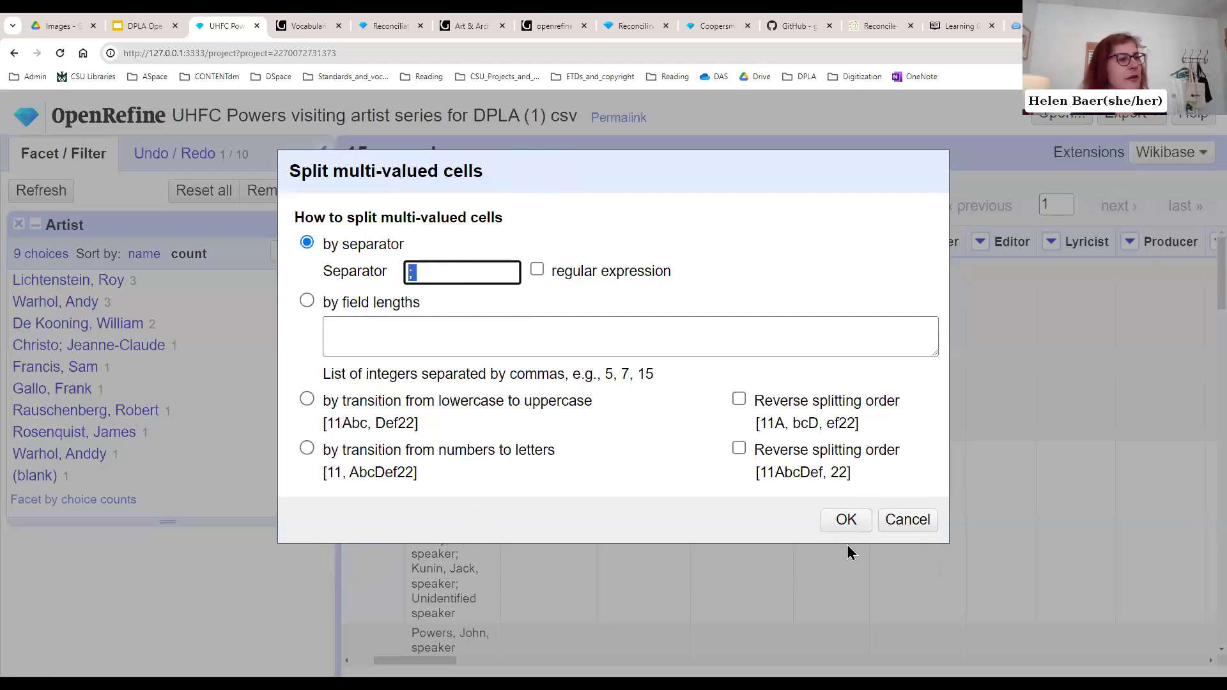
click(847, 523)
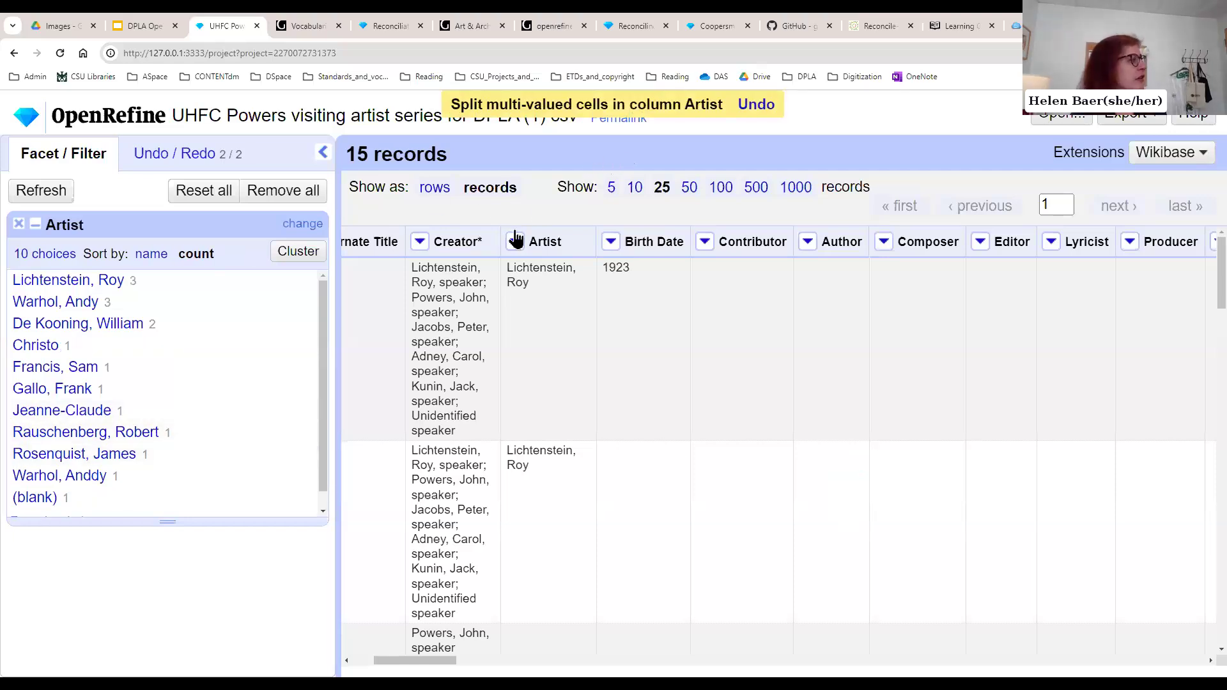
Step: Show the project as rows and check the split artist values of the "Panel with Christo" record
click(434, 193)
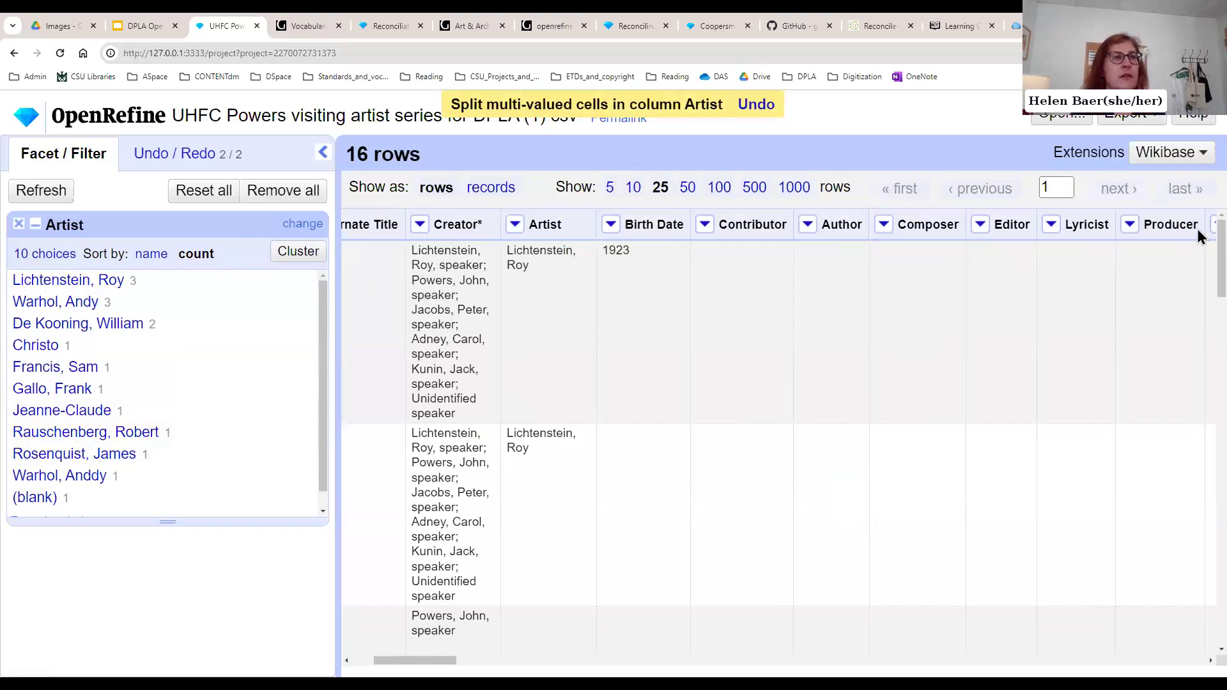
drag(1220, 255, 1221, 607)
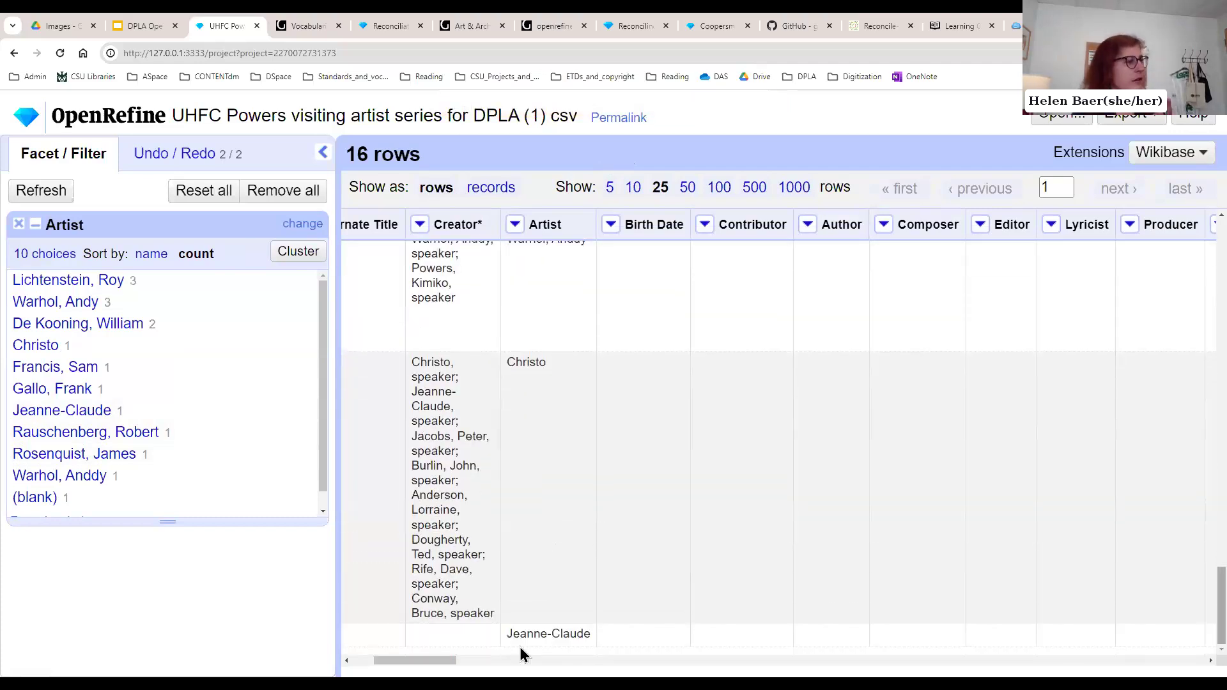
scroll(447, 441, left, 4)
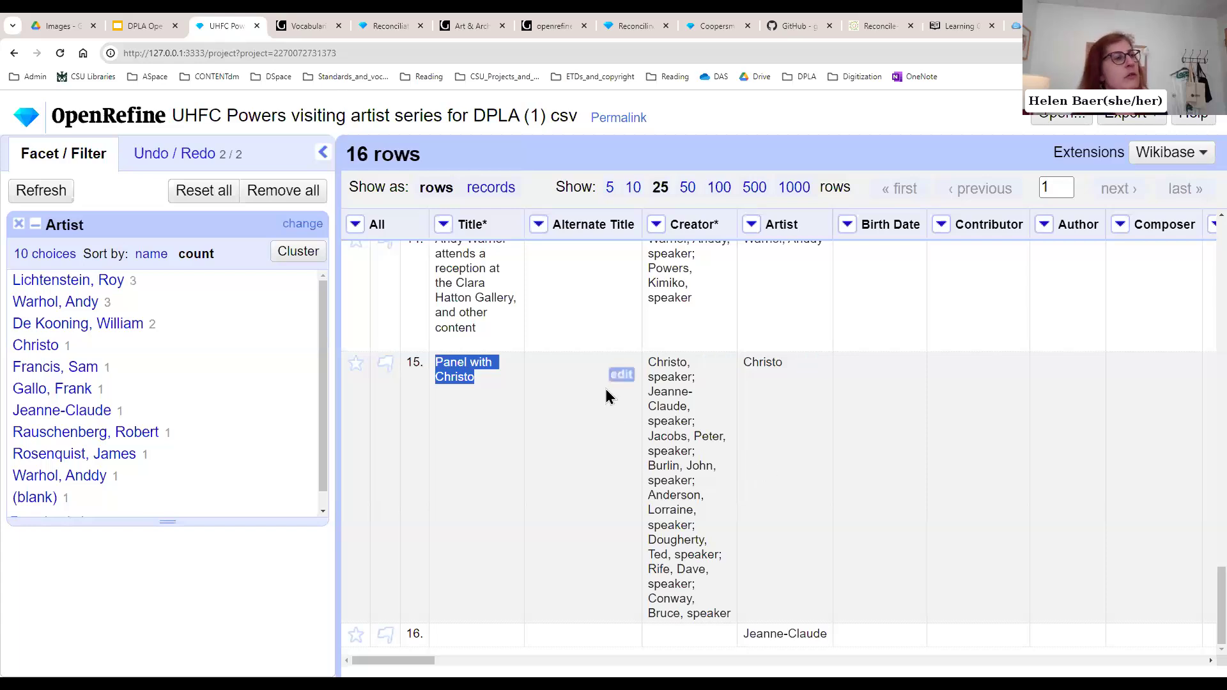
click(752, 228)
mouse_move(766, 469)
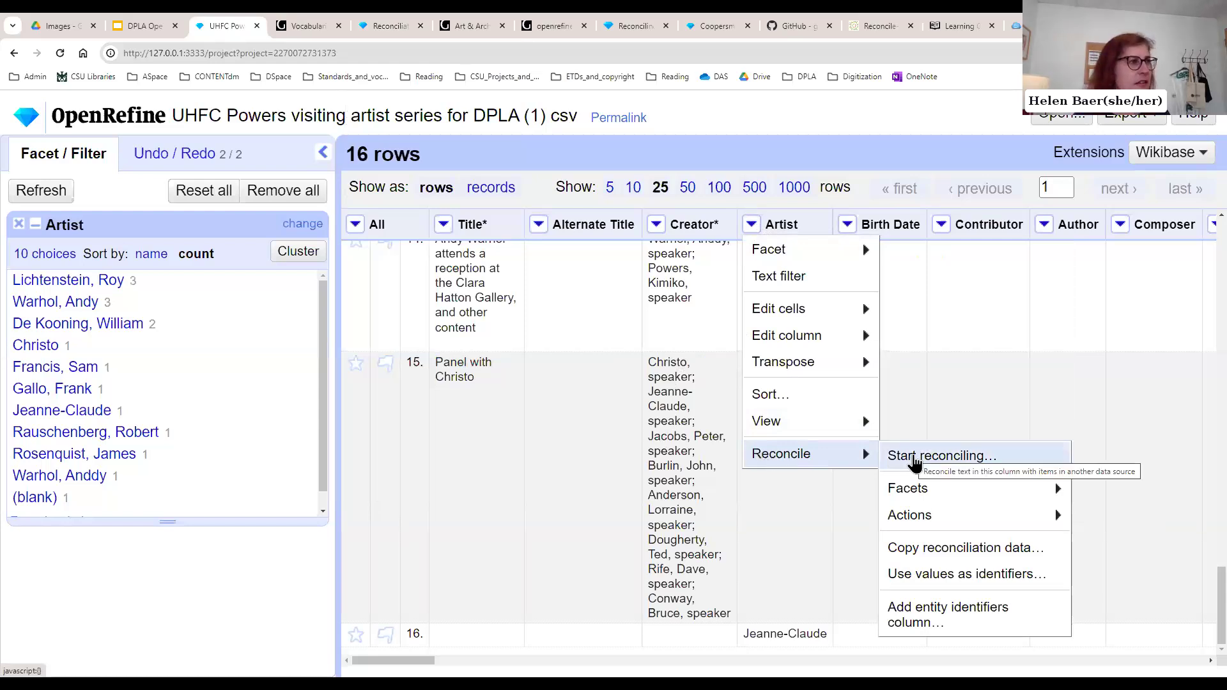
click(914, 458)
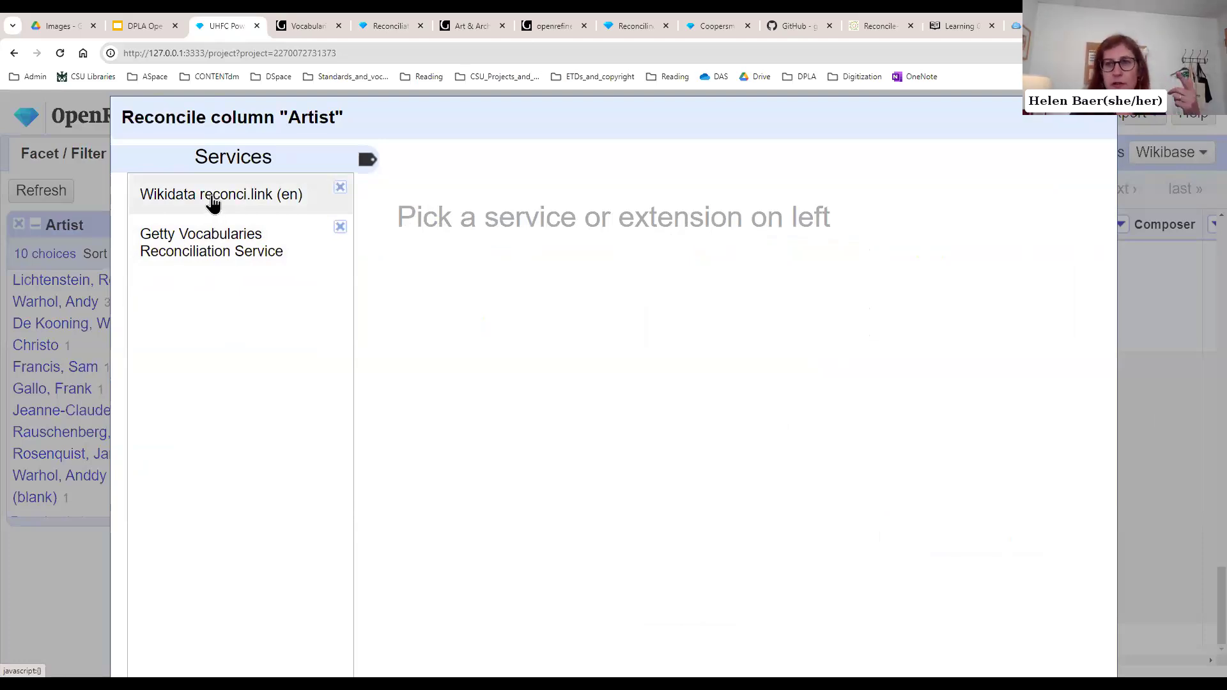
click(200, 241)
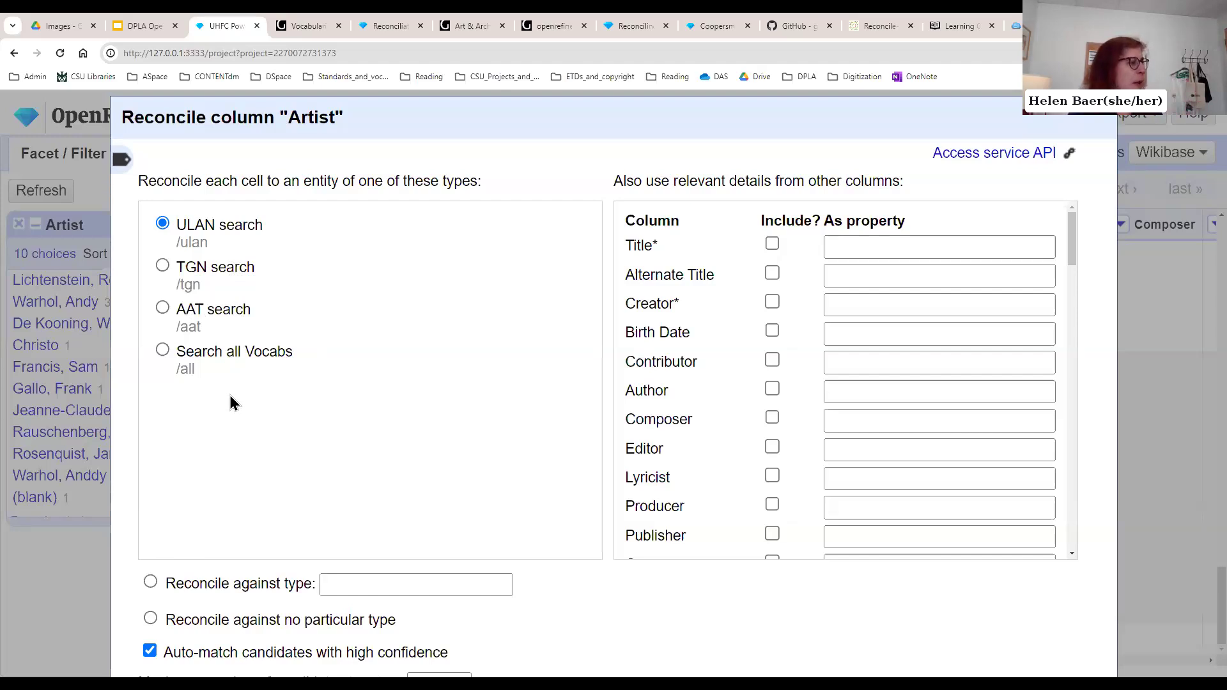
click(333, 588)
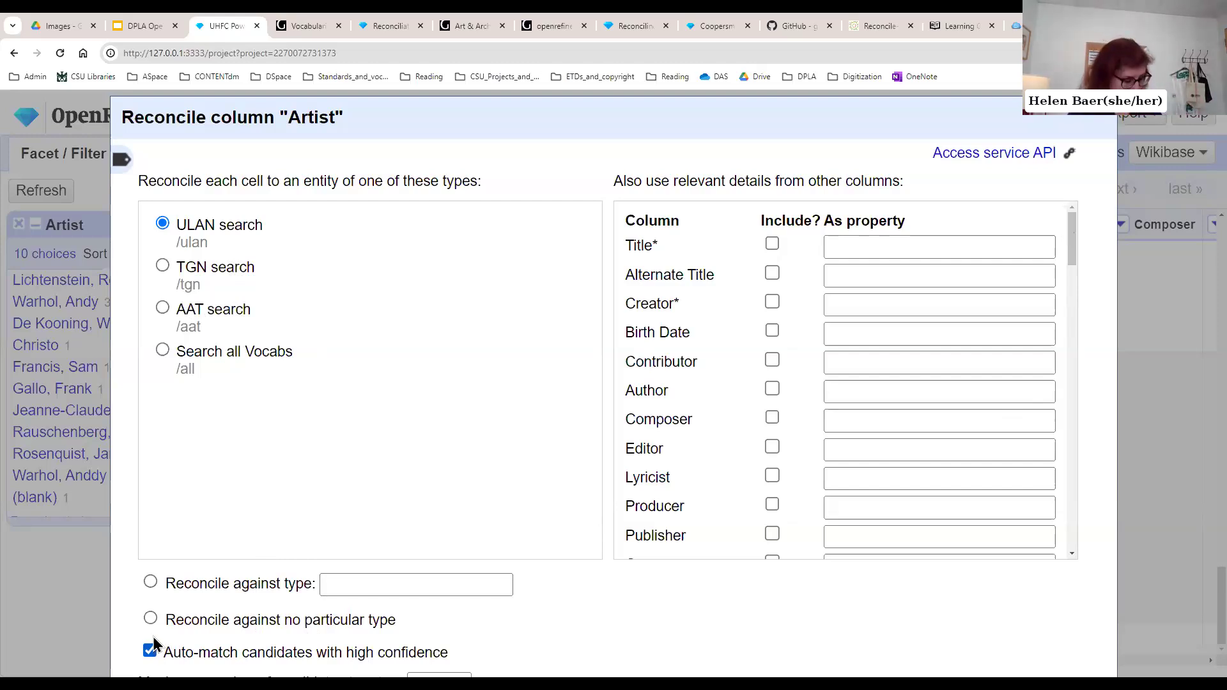
key(ctrl+minus)
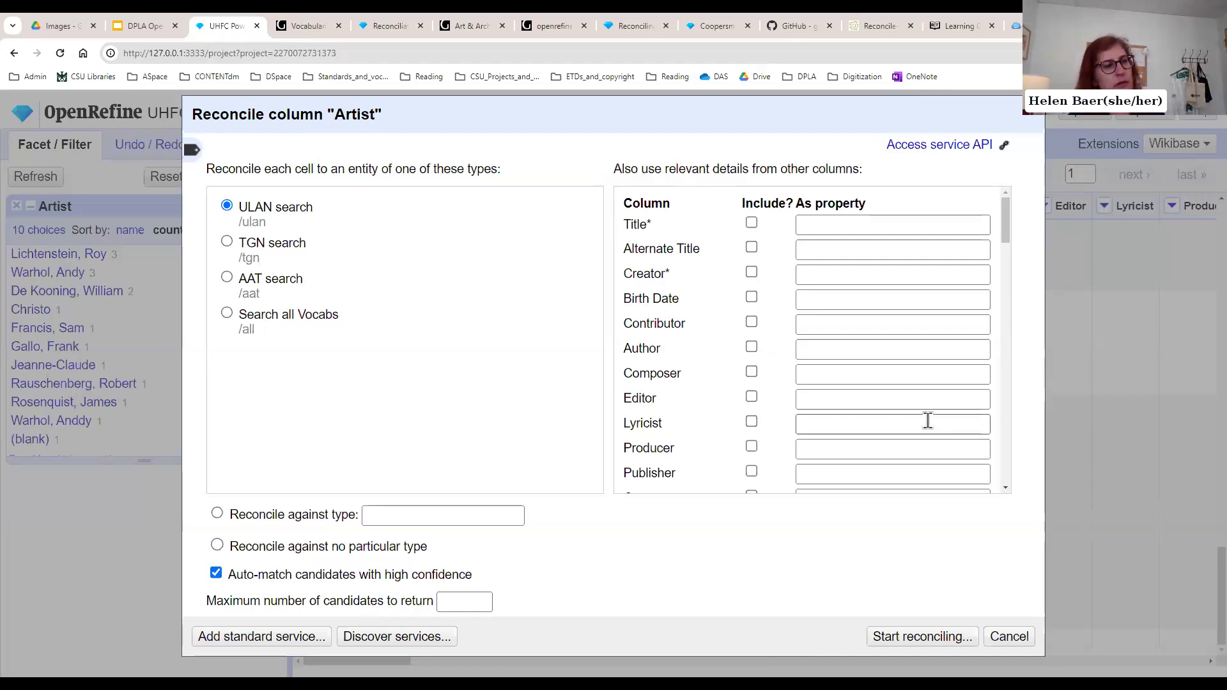
click(1008, 637)
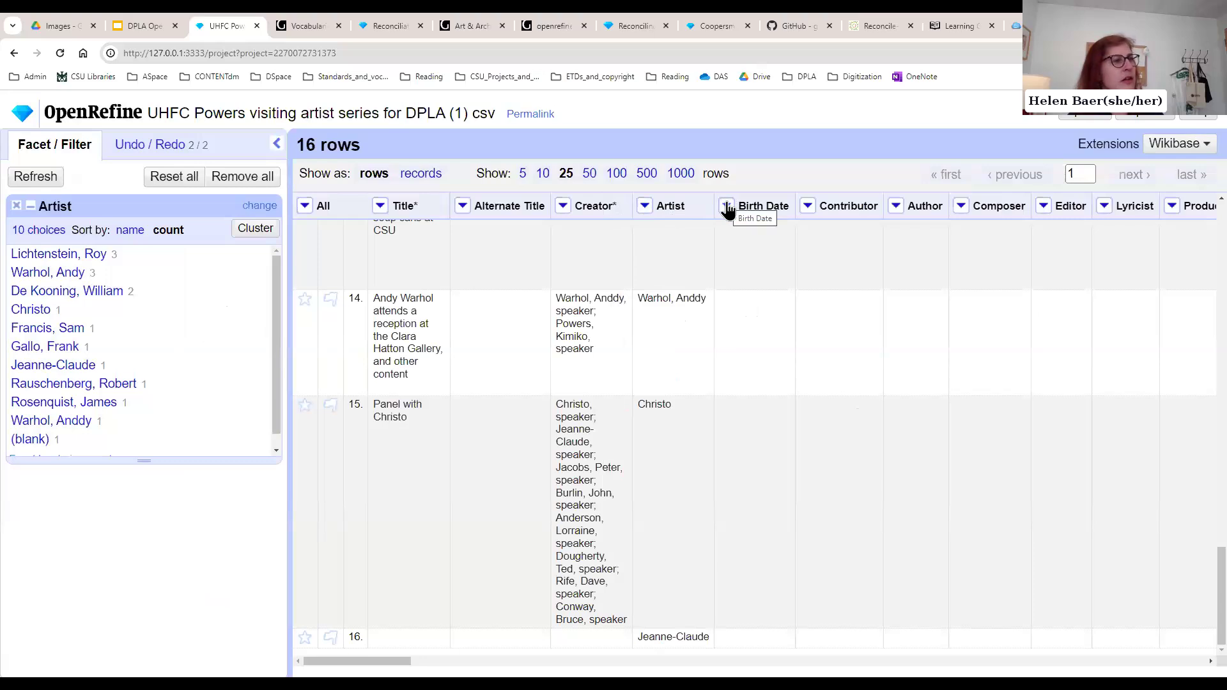
Step: Set up reconciliation of the Artist column with the Getty Vocabularies Reconciliation Service
scroll(1201, 575, up, 15)
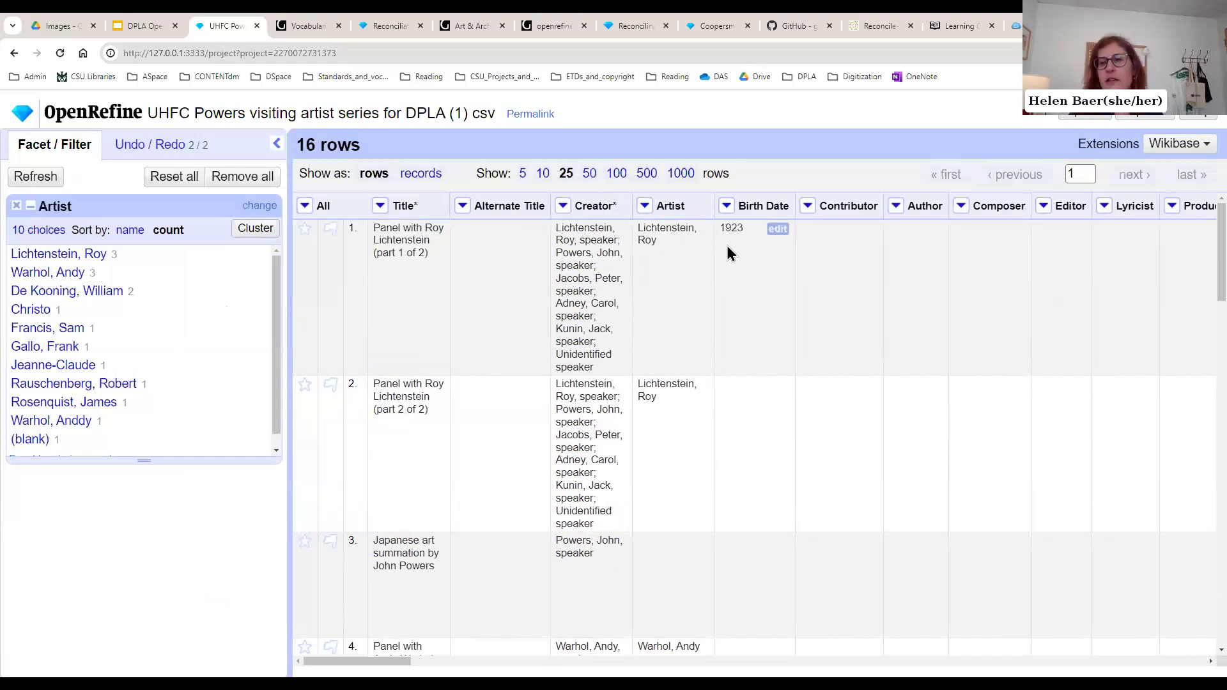
click(645, 205)
mouse_move(665, 409)
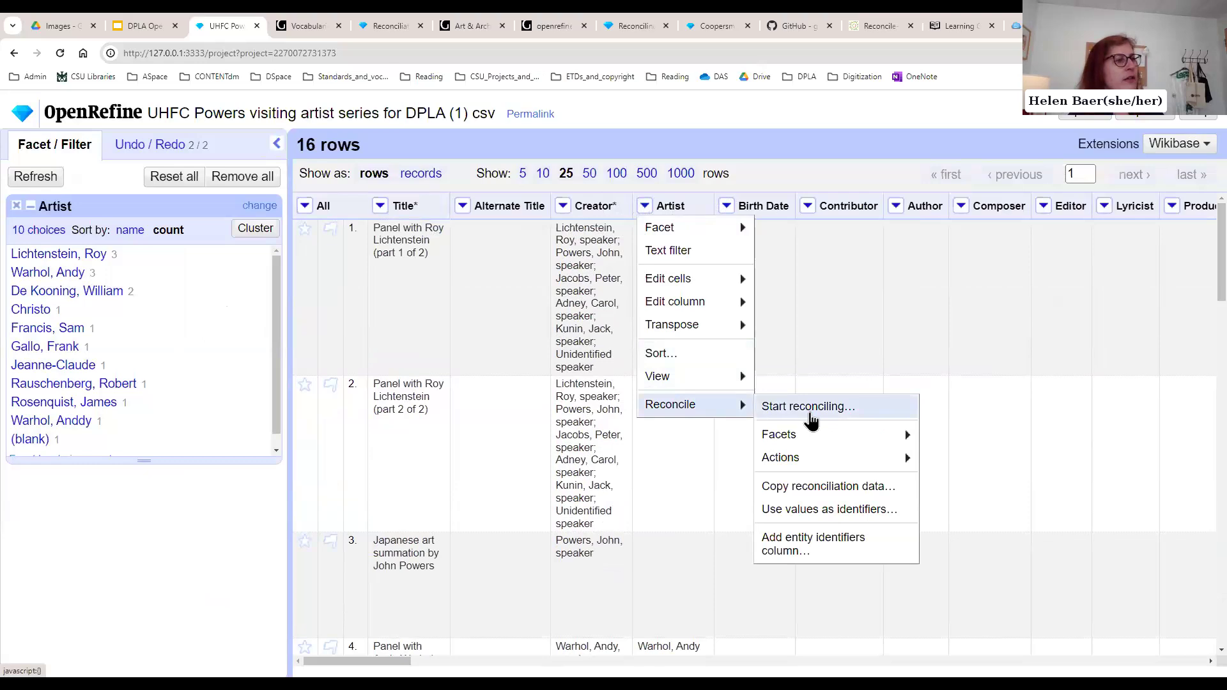
click(824, 407)
click(271, 241)
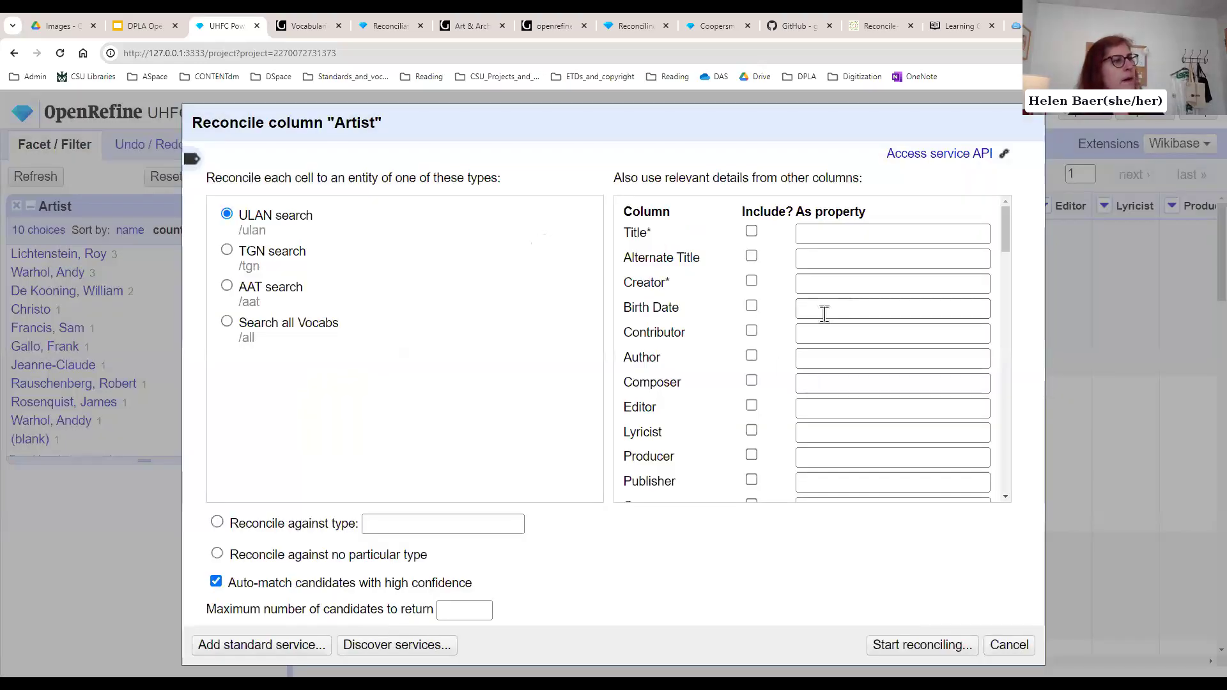
Step: Include the Birth Date column as the birthDate property and run the ULAN search reconciliation with auto-match enabled
click(752, 304)
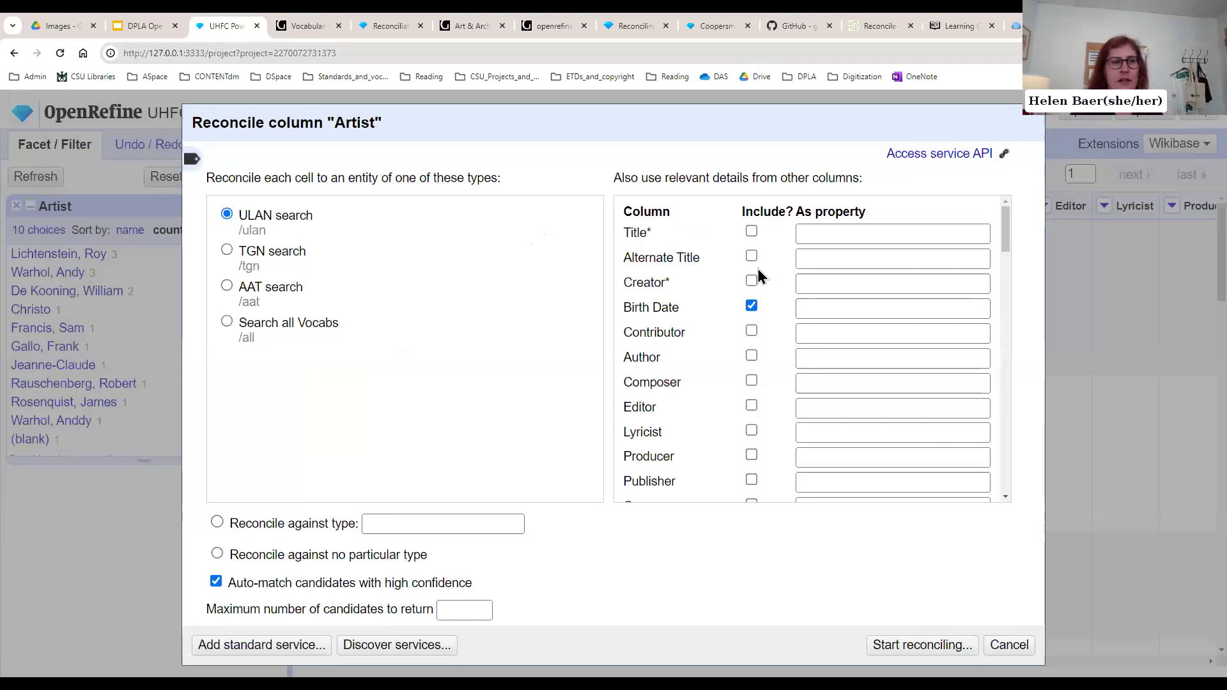
click(845, 305)
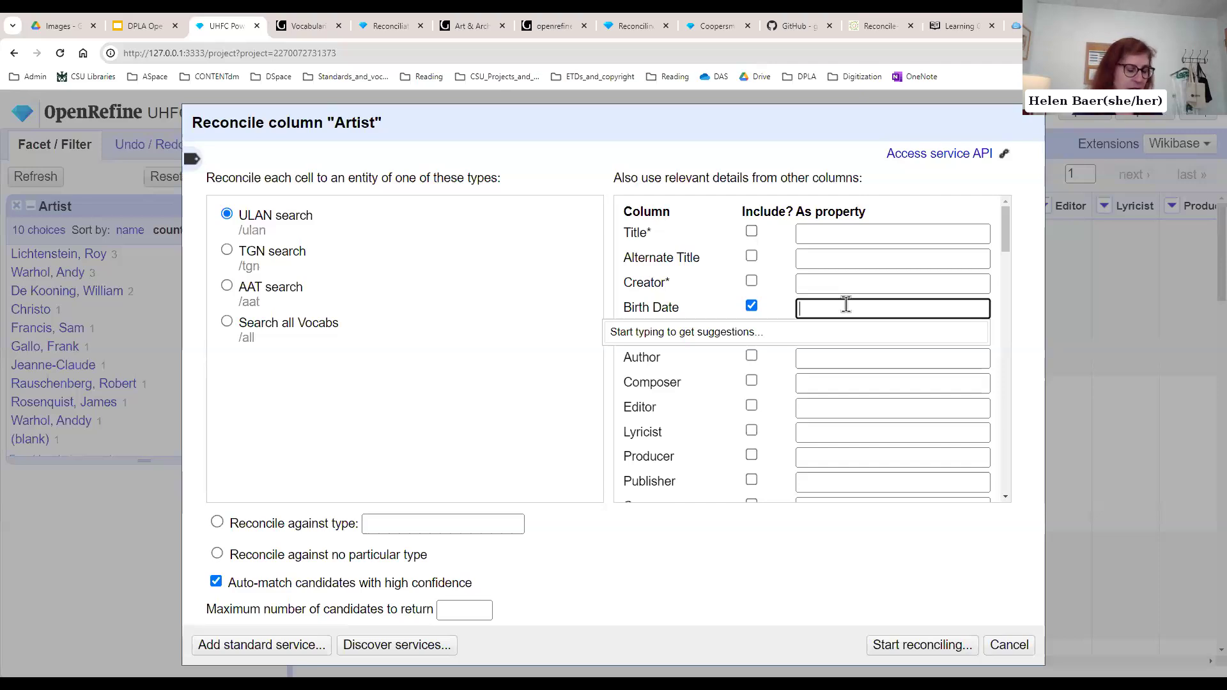
text(birt)
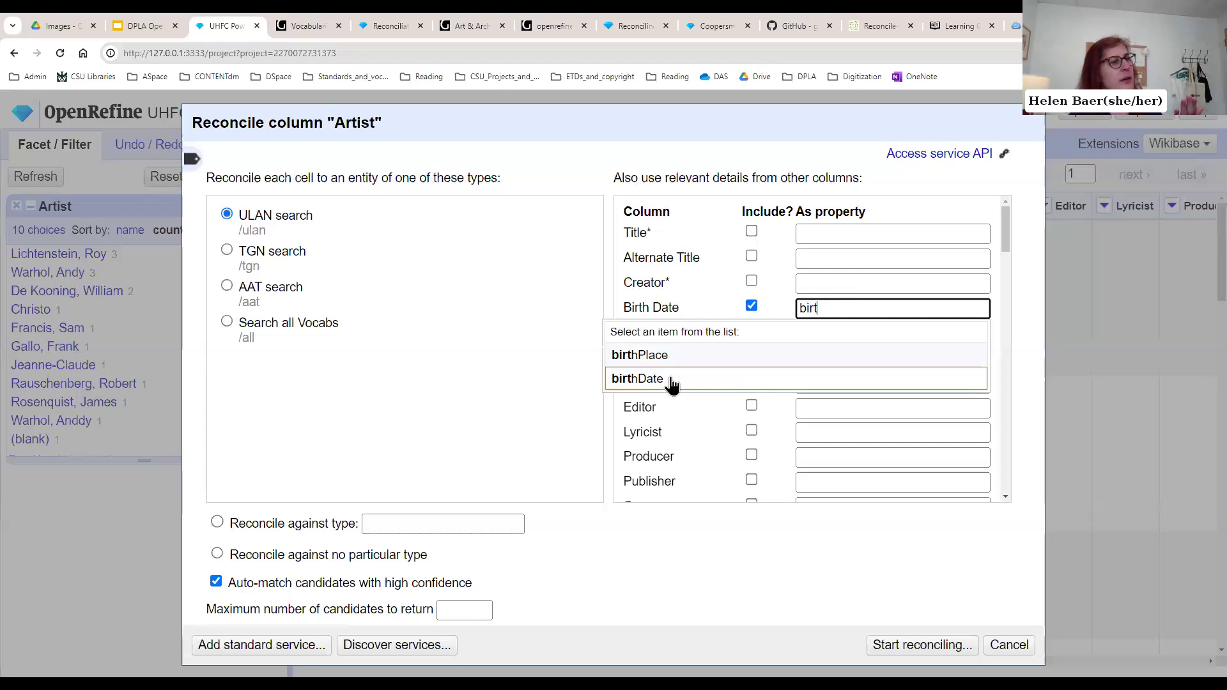
click(670, 381)
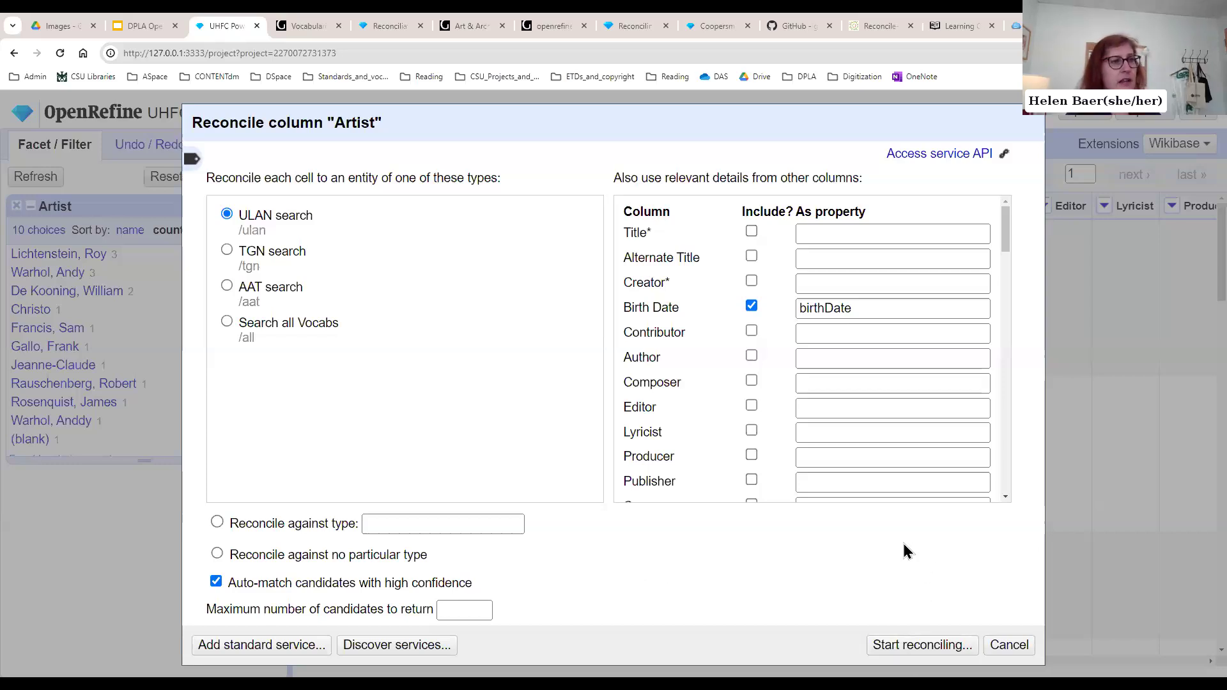
click(910, 653)
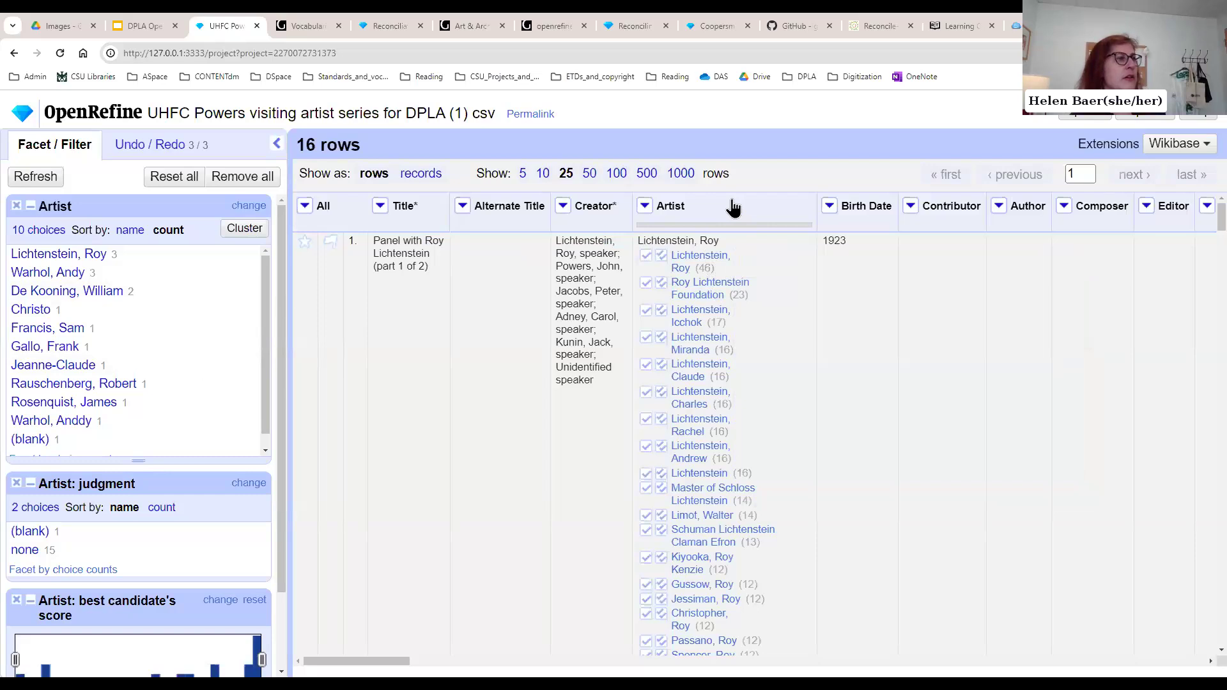
Step: Preview the ULAN candidates for "Lichtenstein, Roy" and match the artist entry "Lichtenstein, Roy" to all identical cells
mouse_move(713, 262)
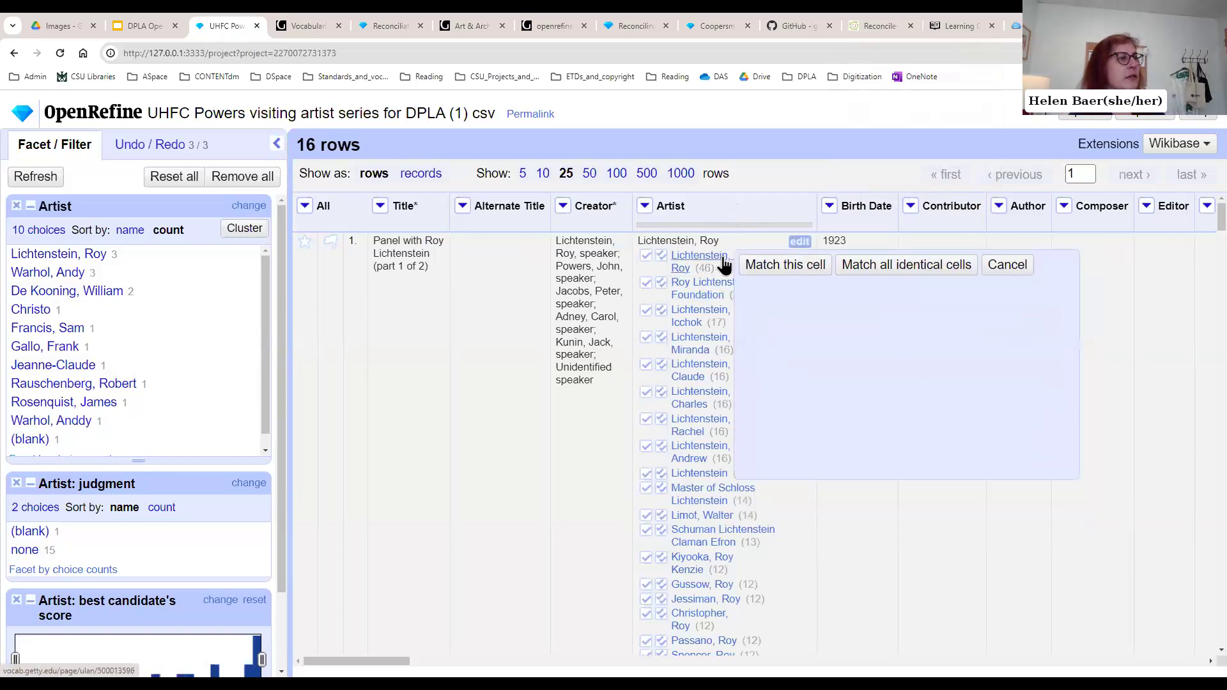
mouse_move(701, 566)
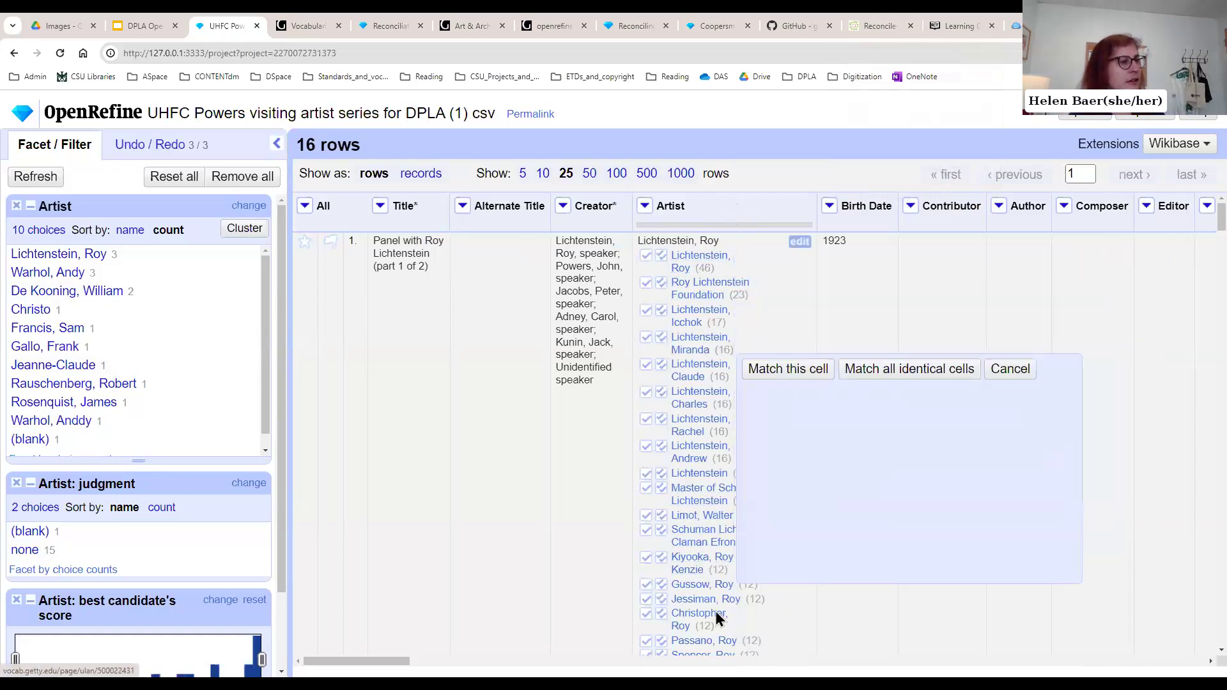
mouse_move(703, 590)
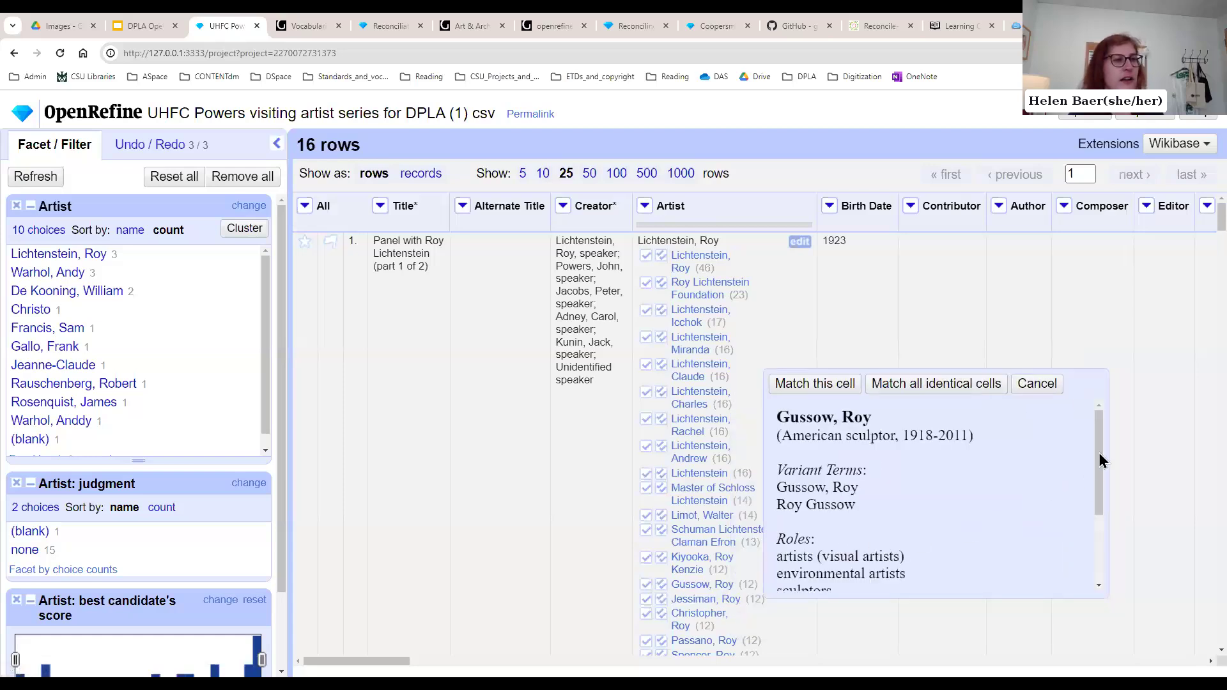
scroll(1104, 537, down, 2)
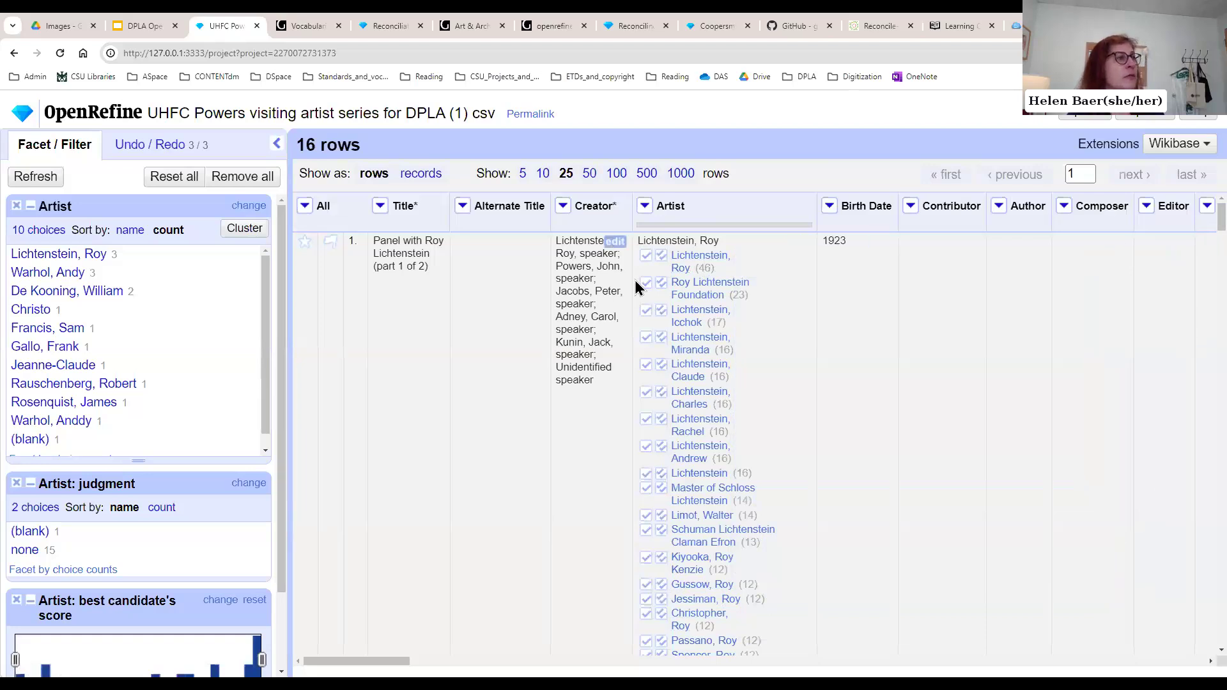
mouse_move(638, 265)
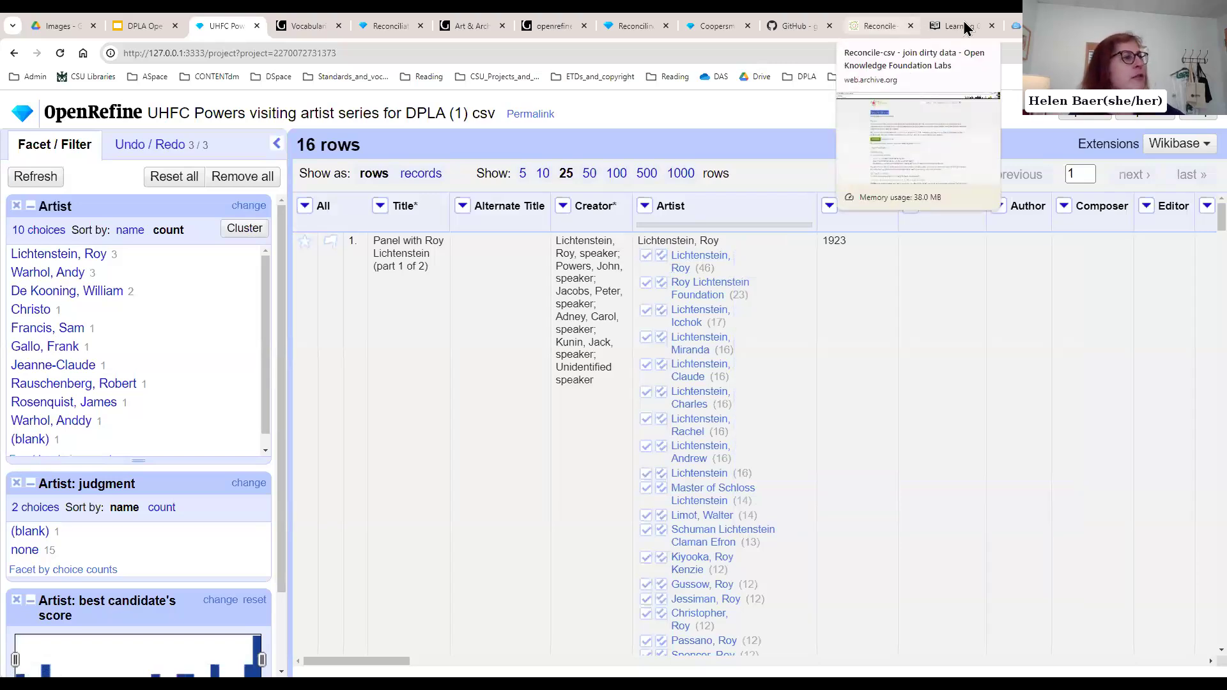
click(662, 262)
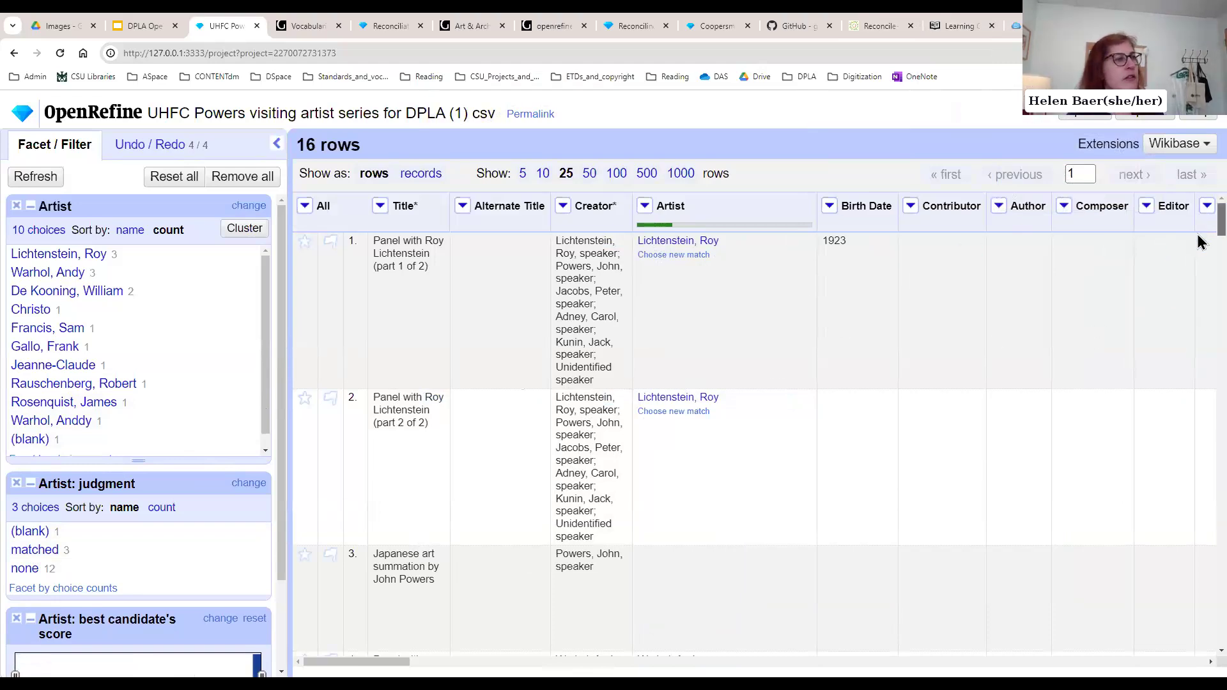
Step: Match "Warhol, Andy" and "Rauschenberg, Robert" to their same-named ULAN candidates for all identical cells
scroll(1200, 242, down, 5)
mouse_move(659, 312)
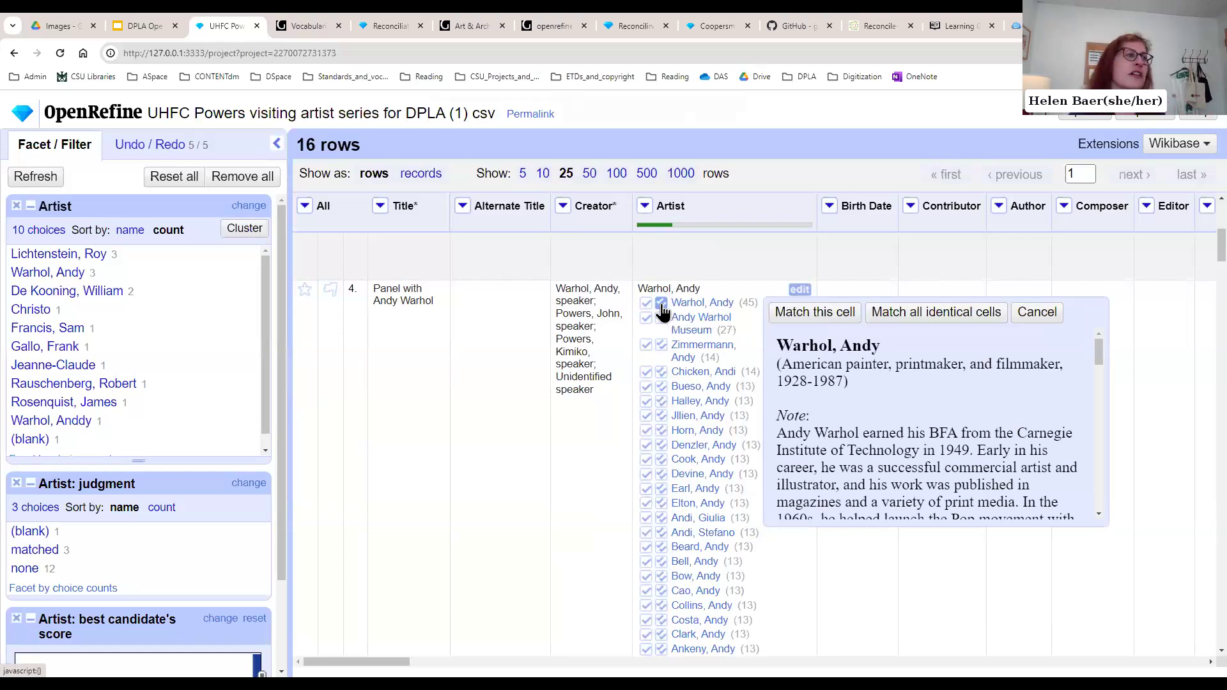
click(661, 305)
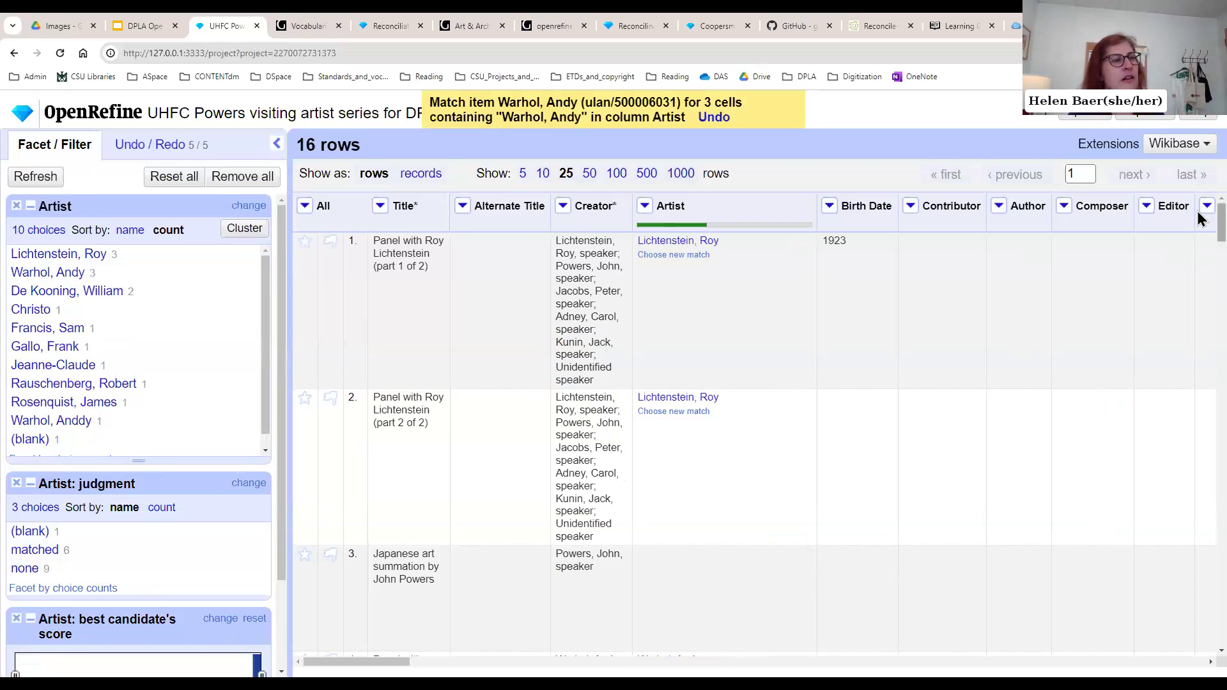
scroll(1199, 217, down, 5)
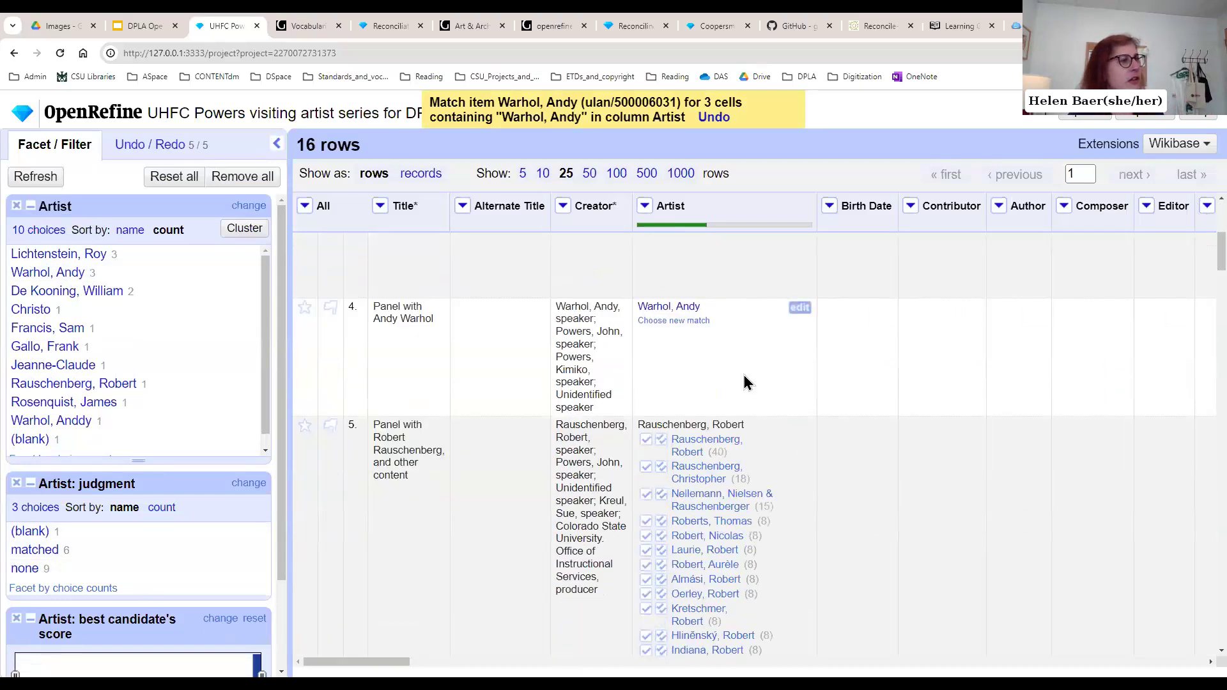
mouse_move(693, 455)
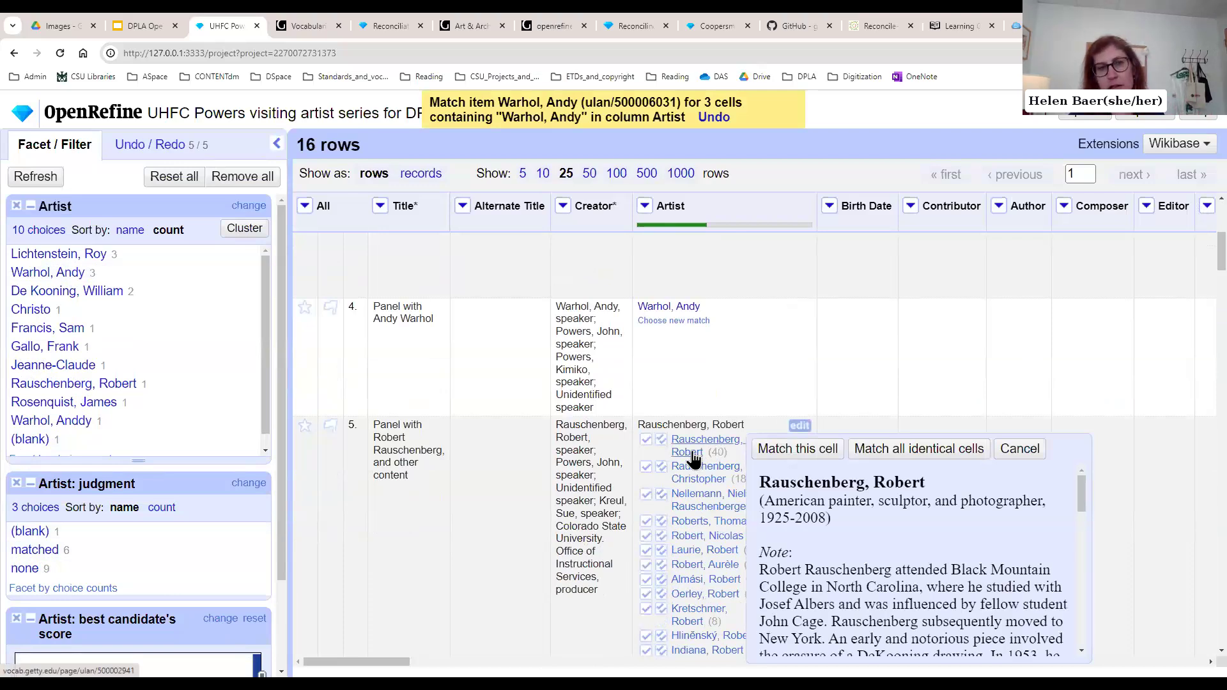
click(661, 441)
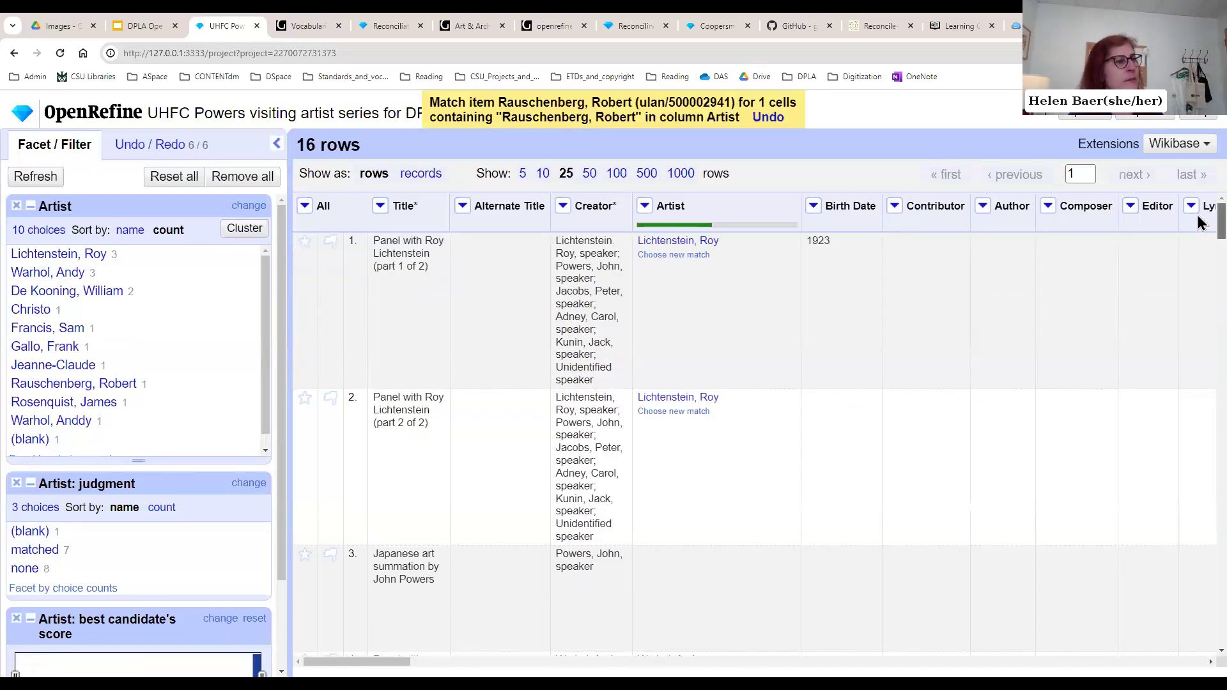
Step: Match "Francis, Sam" and "Rosenquist, James" to their same-named ULAN candidates for all identical cells
scroll(1200, 222, down, 8)
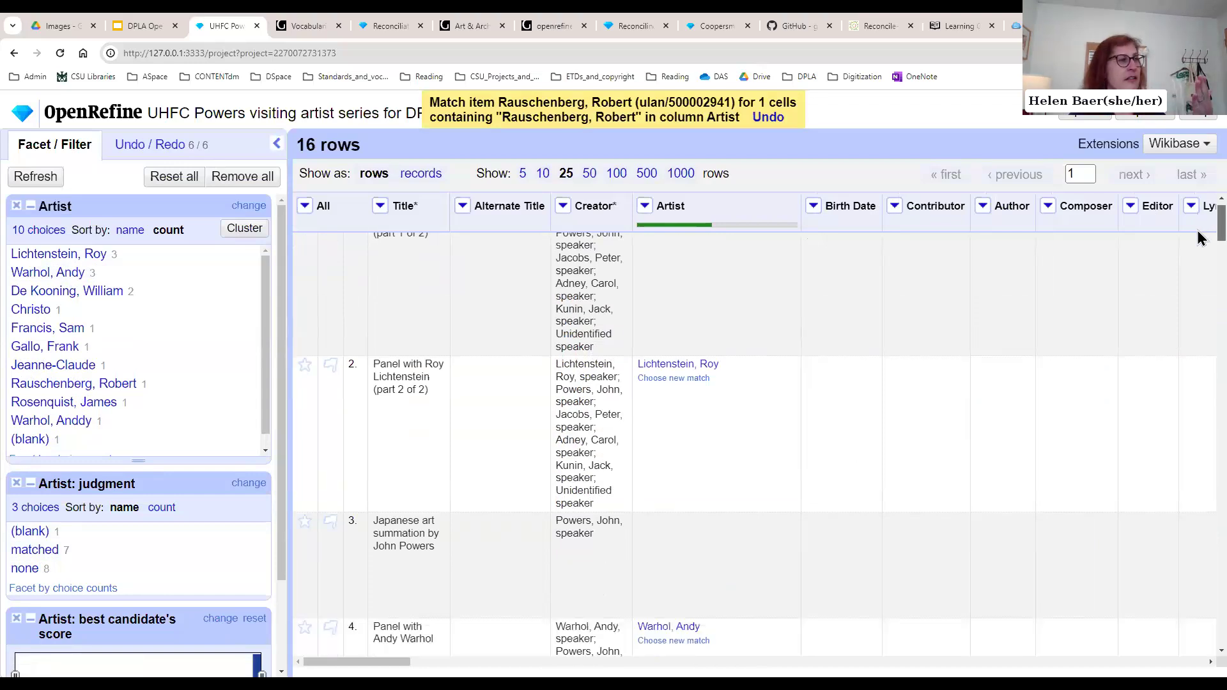
scroll(755, 441, down, 3)
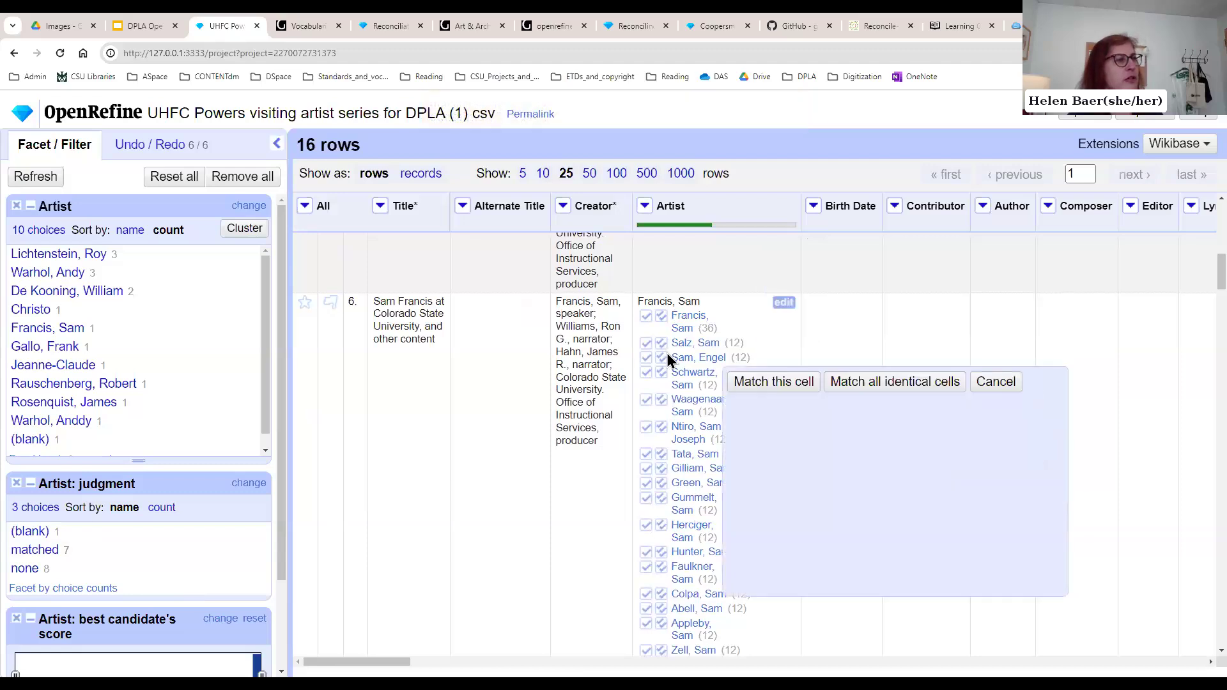
mouse_move(668, 322)
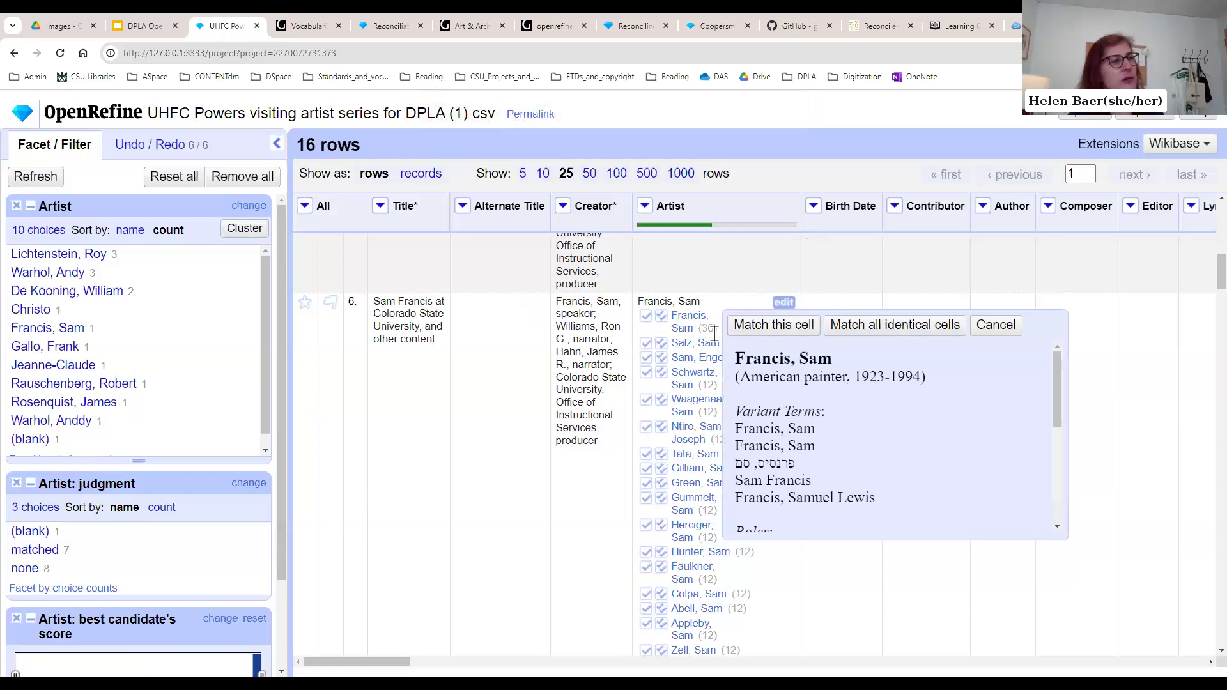
click(662, 317)
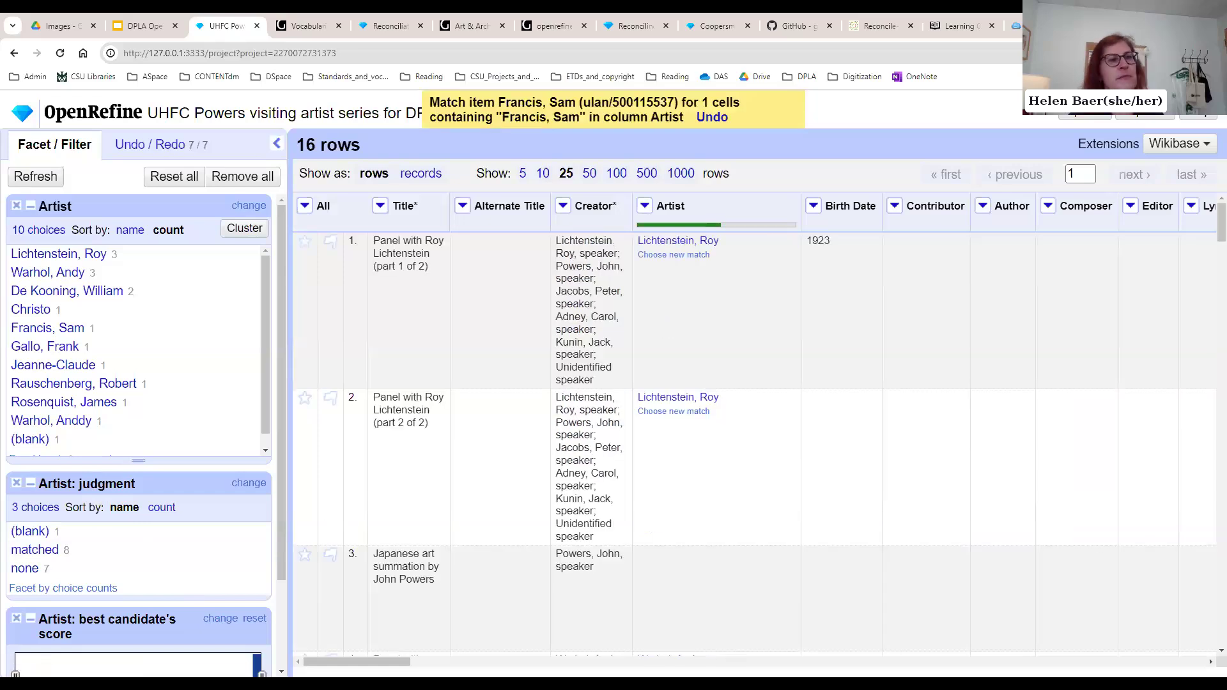
scroll(726, 460, down, 15)
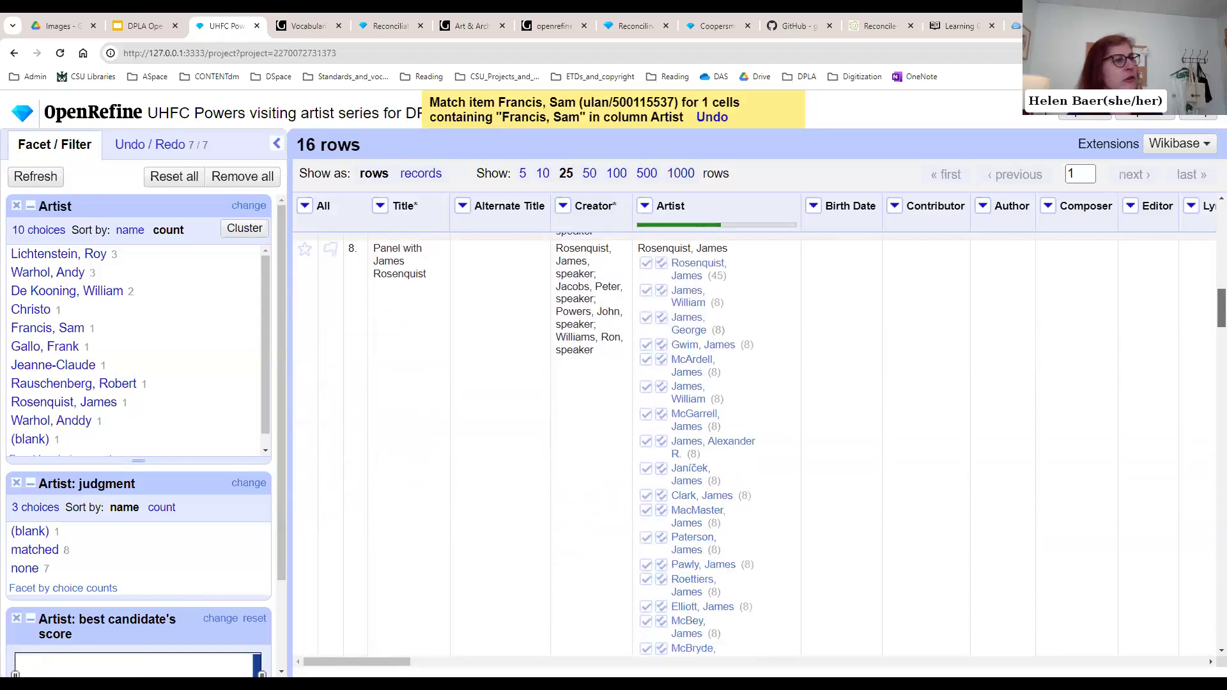
mouse_move(726, 262)
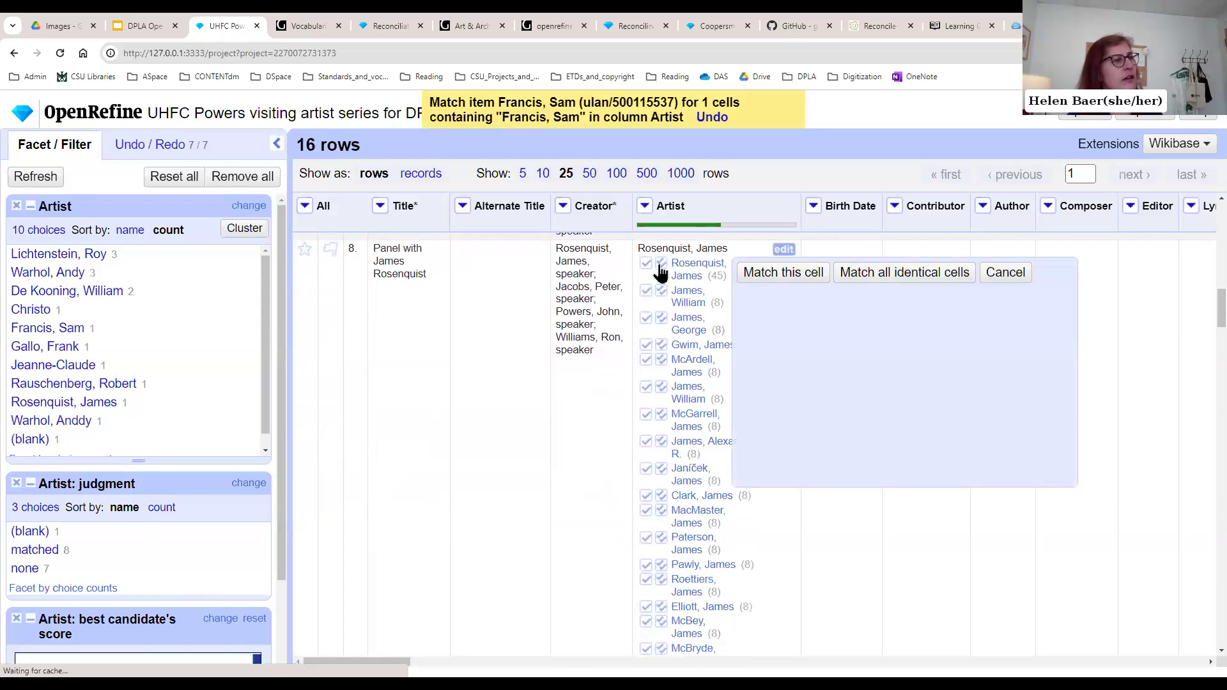
click(660, 265)
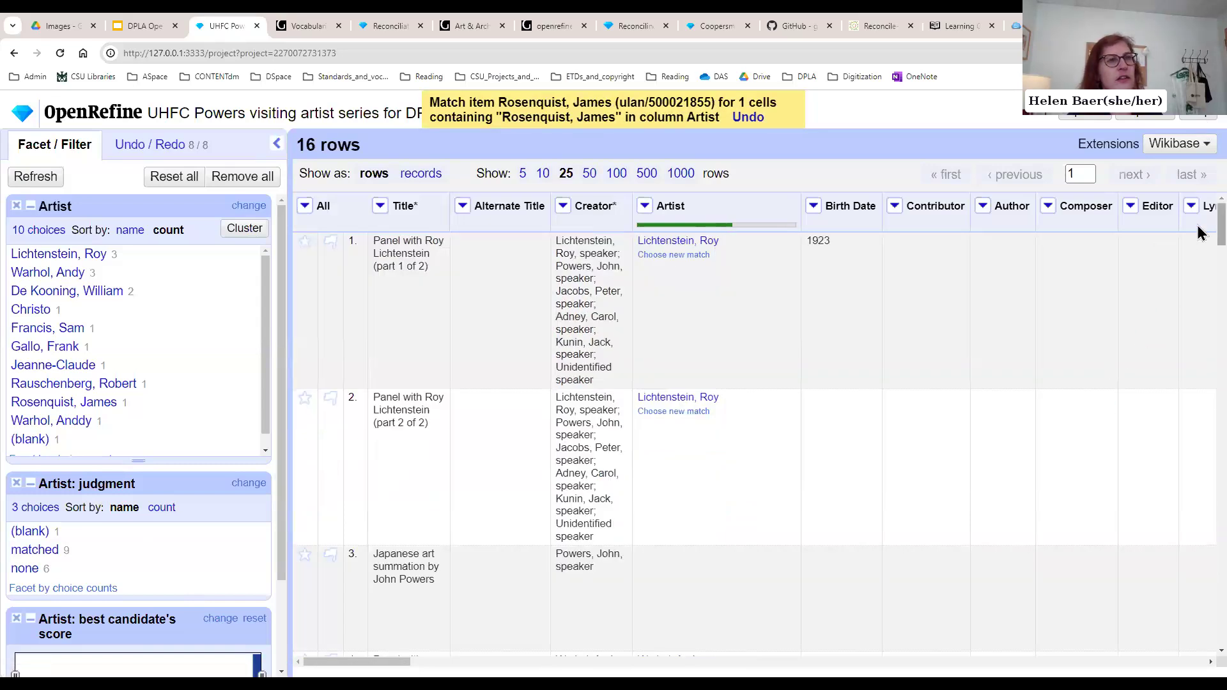
Step: Match "Gallo, Frank" to its same-named ULAN candidate and "De Kooning, William" to "De Kooning, Willem" for all identical cells
scroll(1202, 243, down, 10)
scroll(755, 447, down, 2)
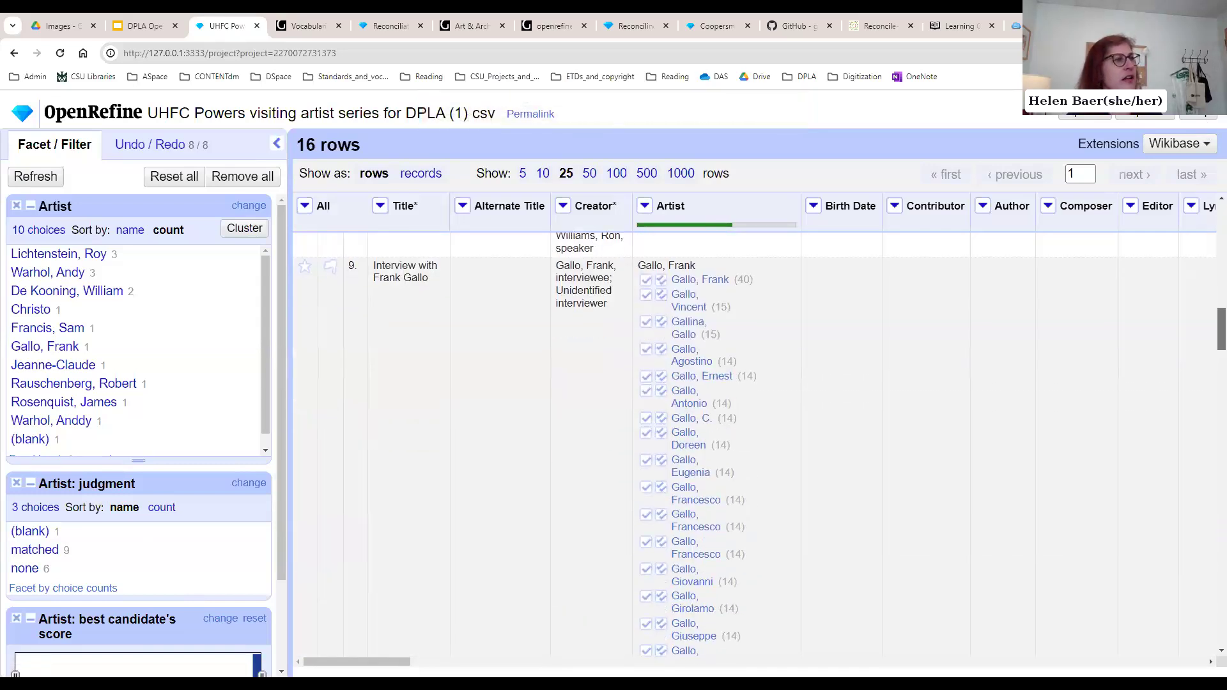
mouse_move(665, 287)
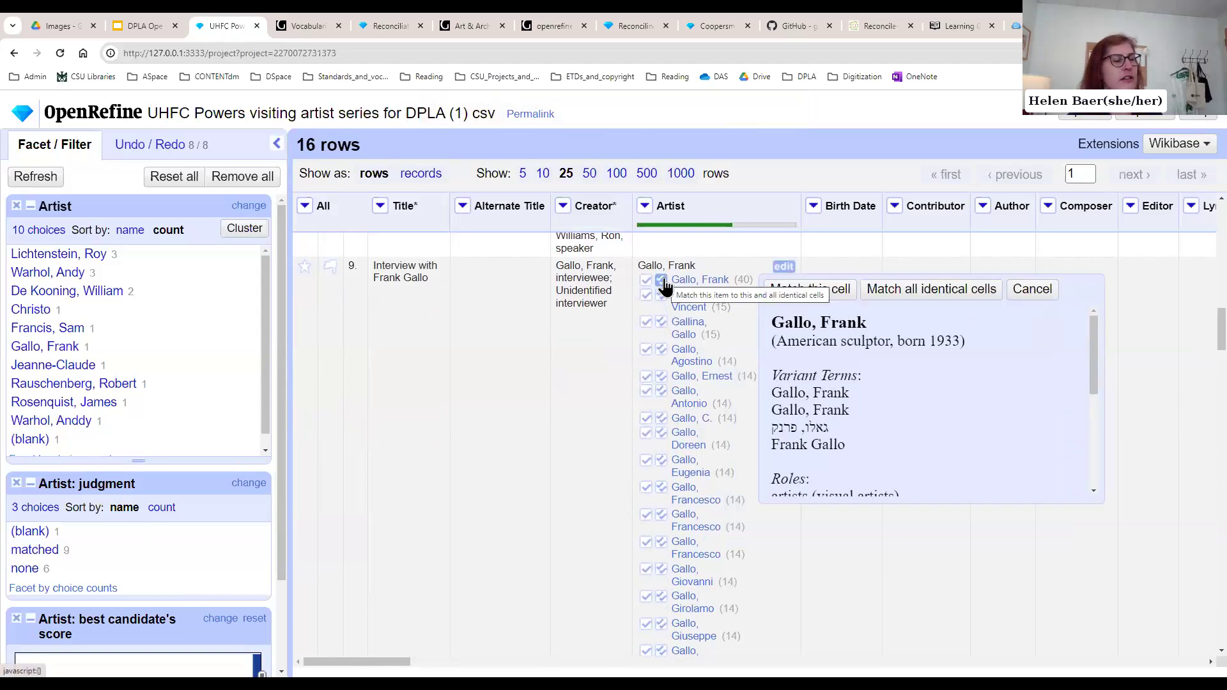
click(662, 282)
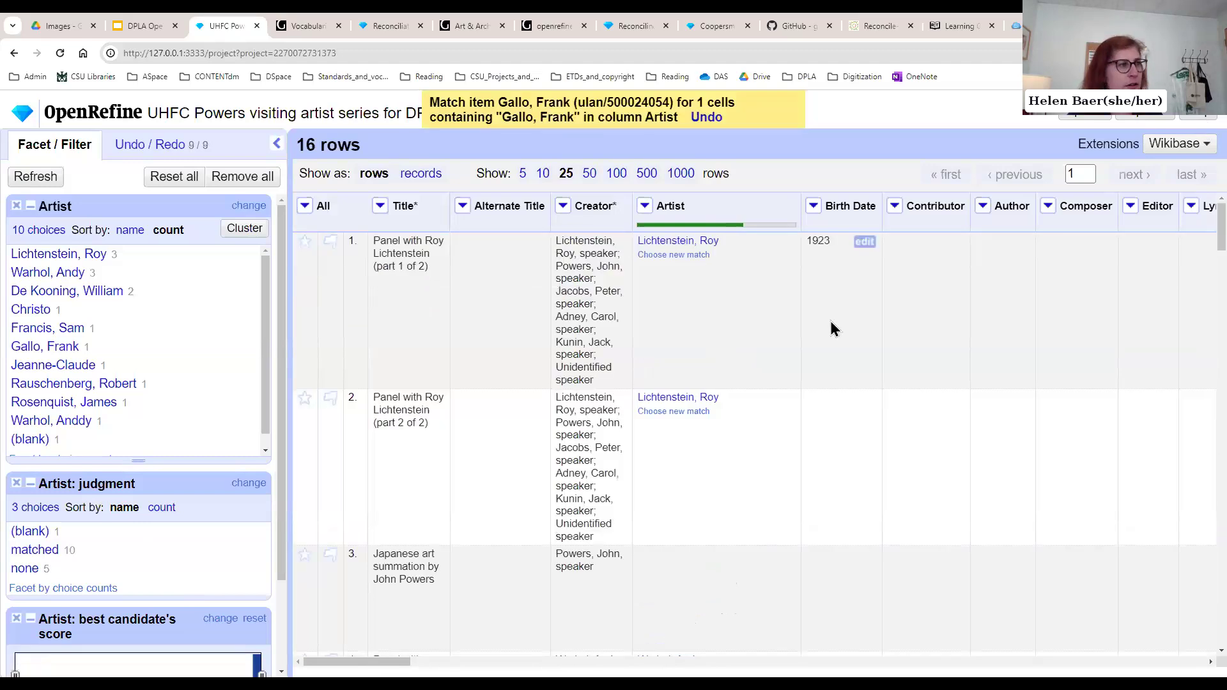
scroll(1199, 250, down, 20)
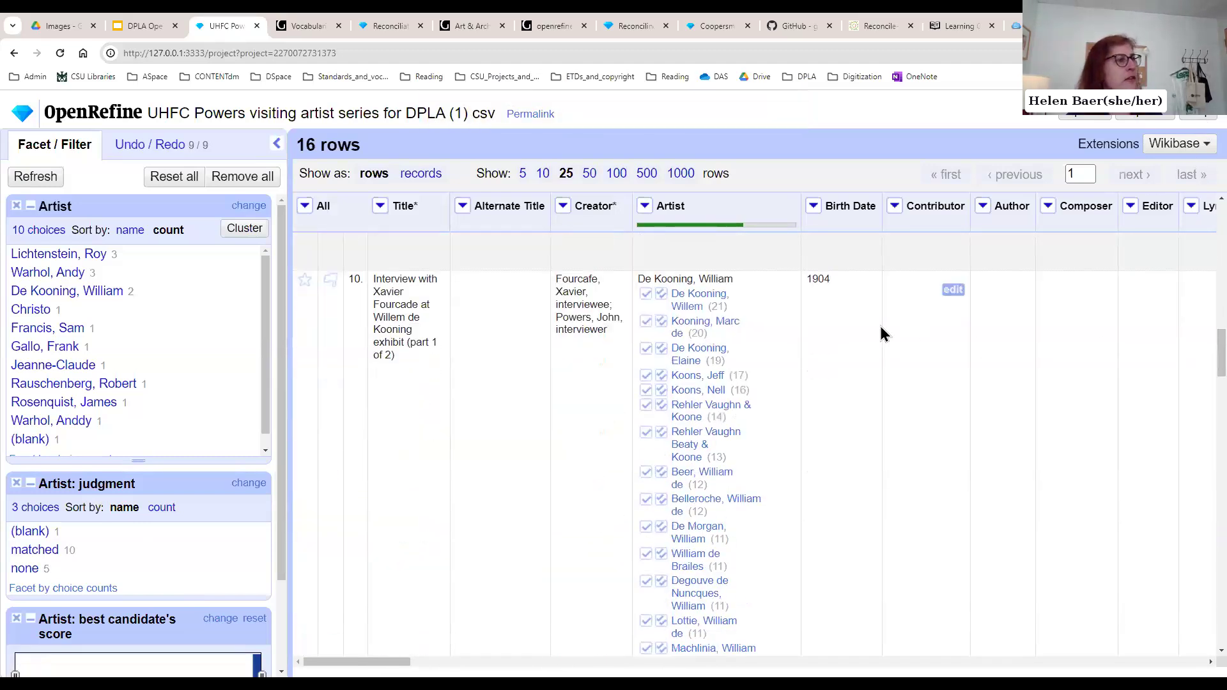
mouse_move(679, 354)
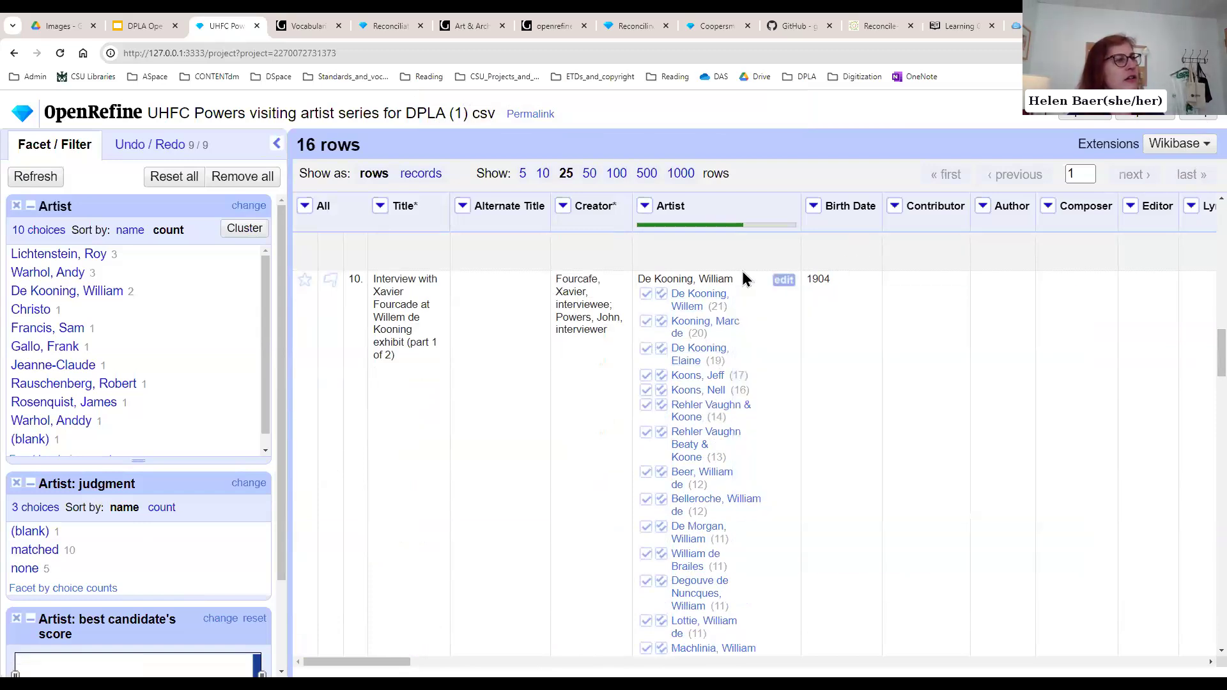
mouse_move(687, 306)
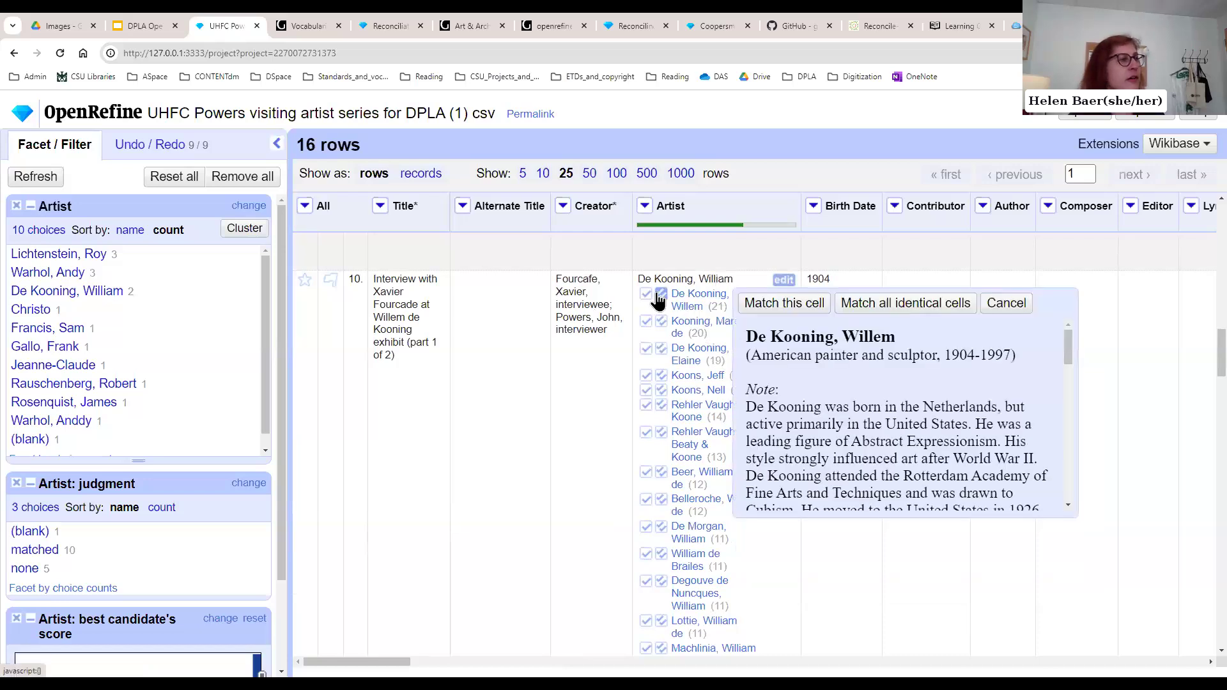
click(904, 301)
Step: Match the misspelled "Warhol, Anddy" to the ULAN entry "Warhol, Andy" and "Christo" to "Christo" for all identical cells
drag(1222, 234, 1221, 412)
scroll(760, 445, down, 2)
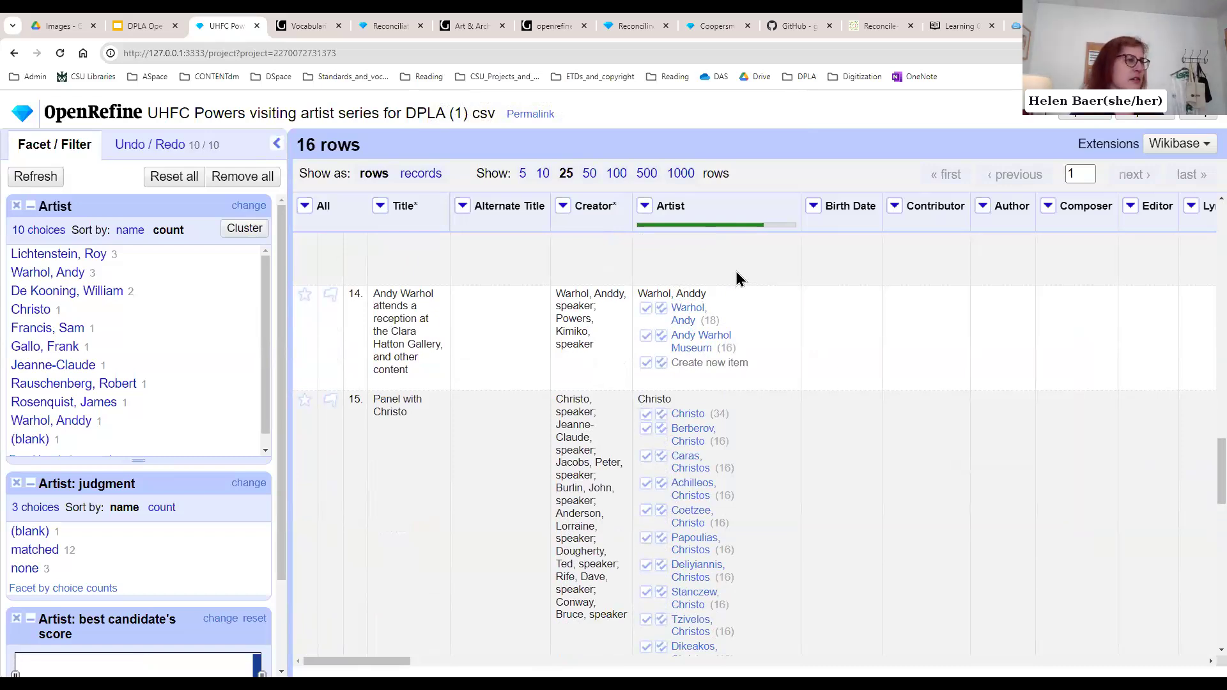
mouse_move(690, 326)
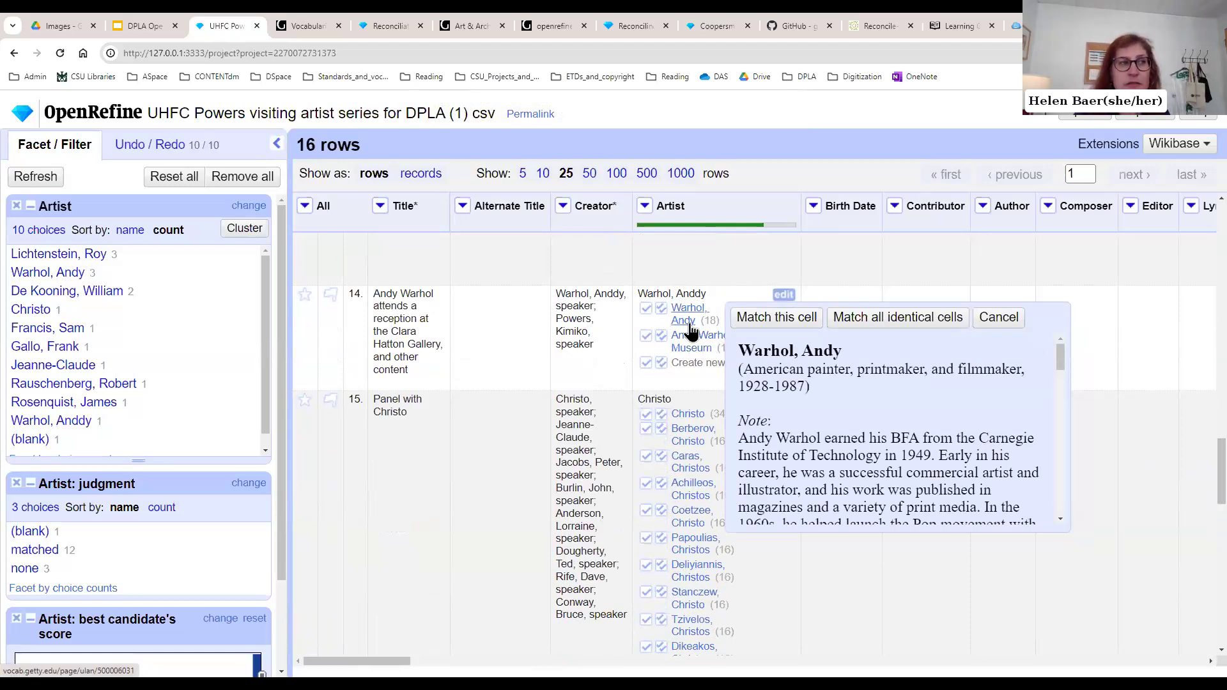
click(661, 313)
scroll(1218, 249, down, 1)
drag(1222, 246, 1222, 480)
mouse_move(666, 417)
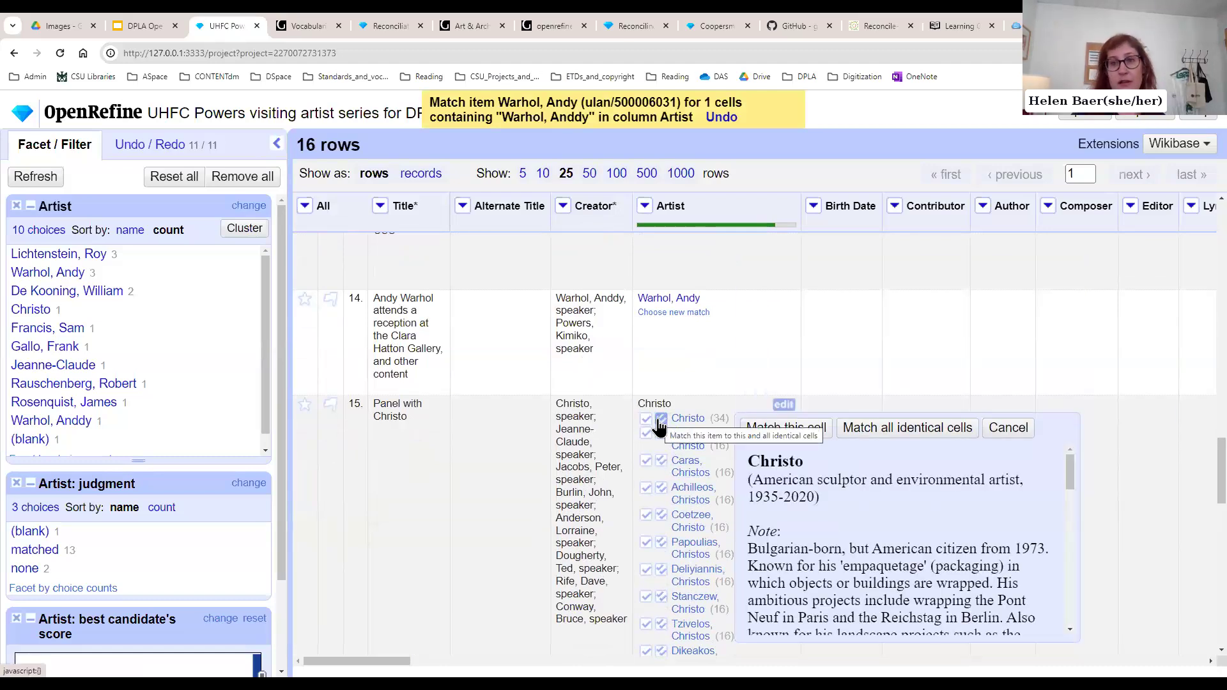
click(660, 422)
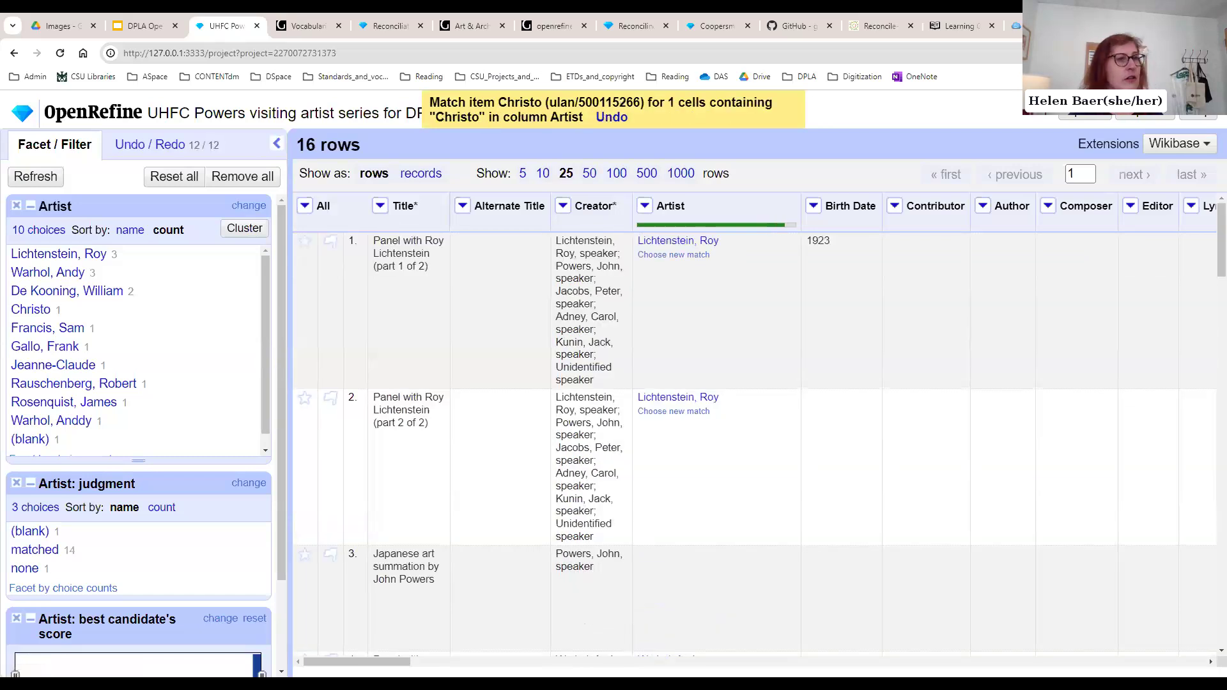
Step: Match "Jeanne-Claude" in row 16 to the ULAN entry "Jeanne-Claude" for all identical cells
drag(1202, 232, 1206, 509)
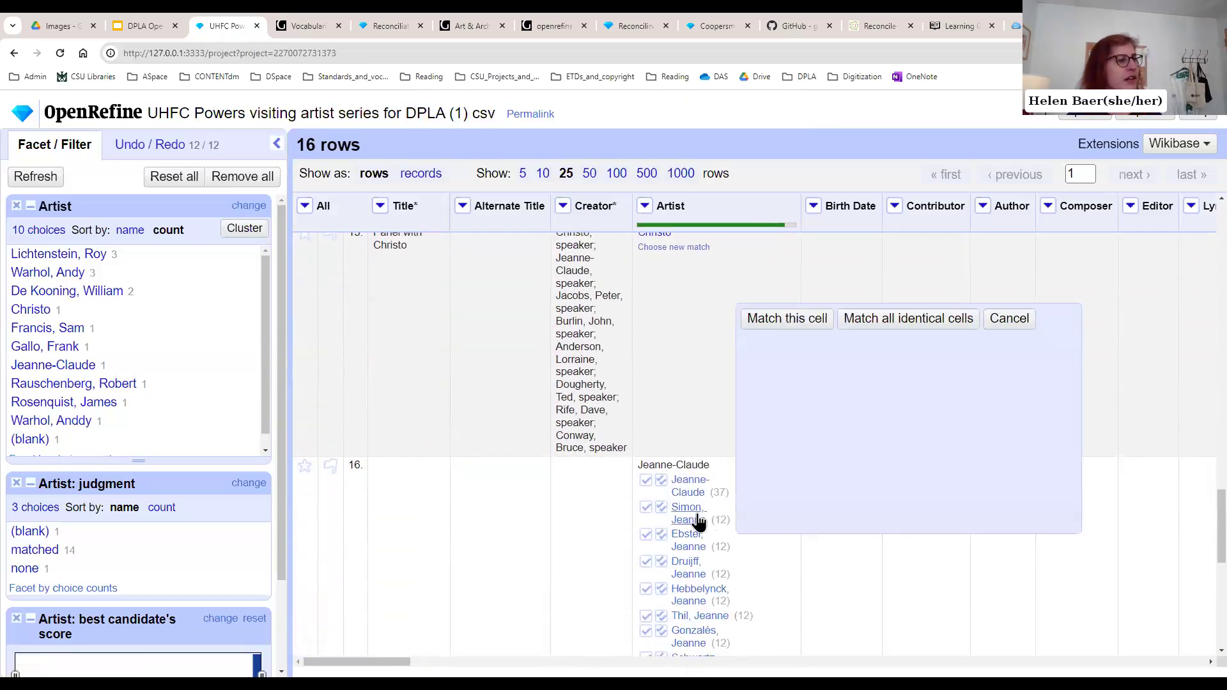
mouse_move(693, 498)
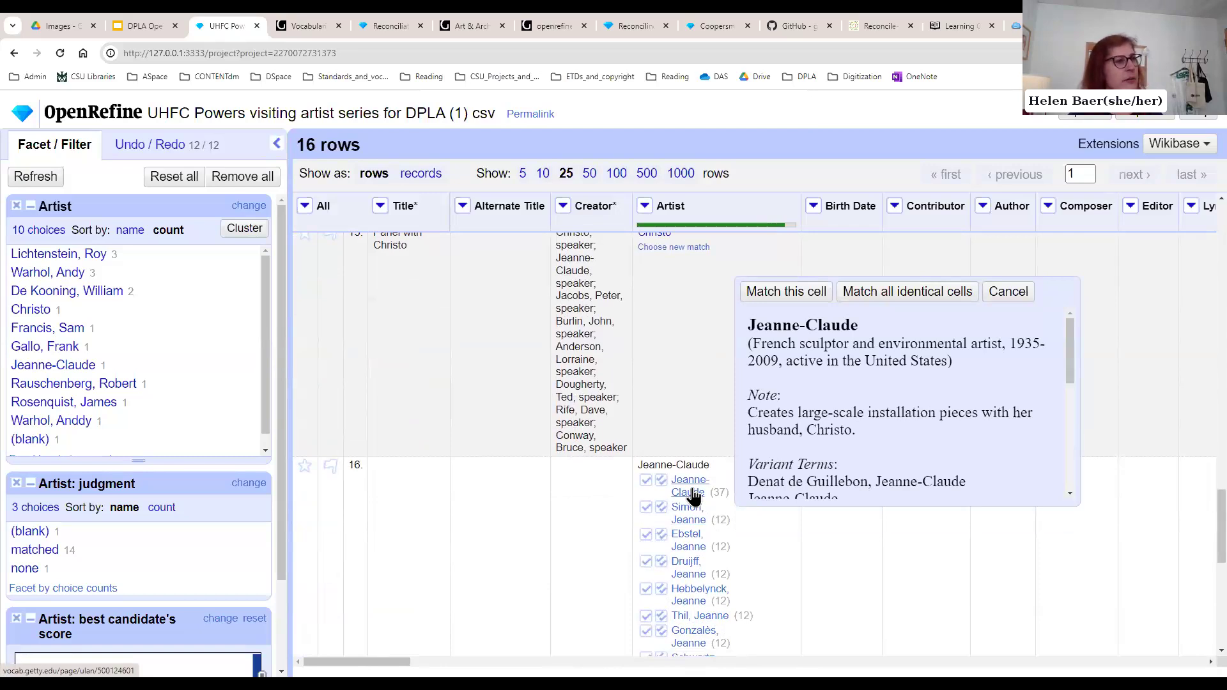
click(662, 482)
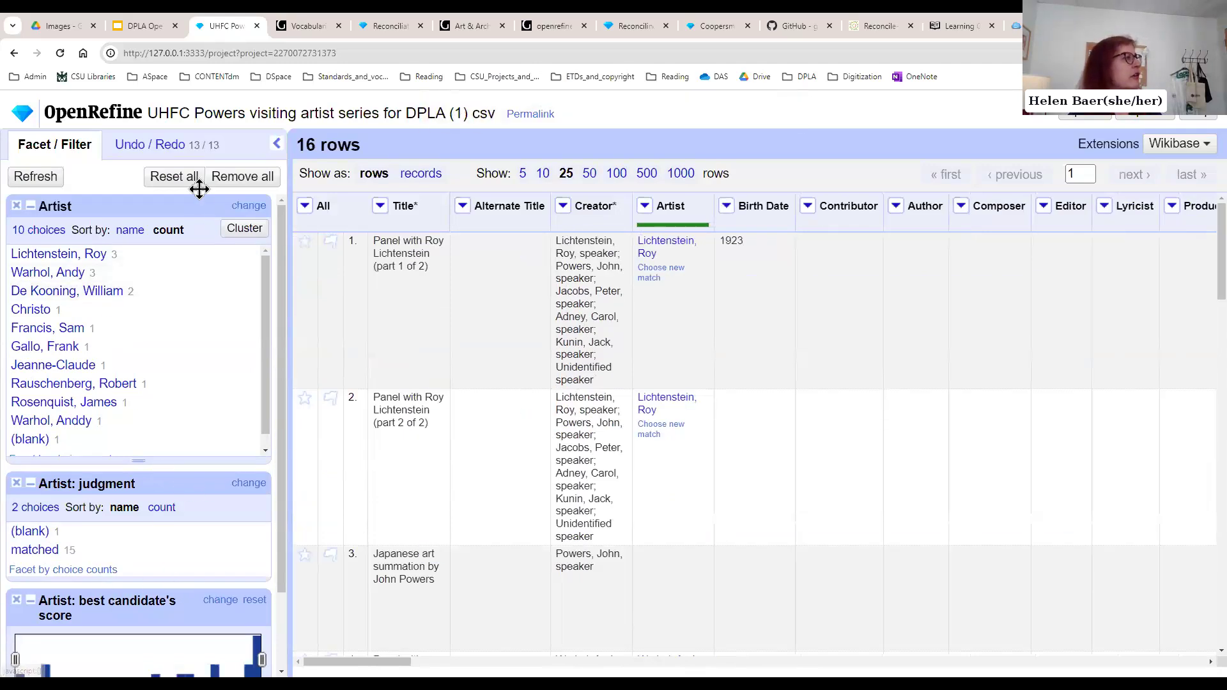
Step: Revert the project history to the "Reconcile cells in column Artist to type /ulan" operation, undoing all the individual matches
click(170, 148)
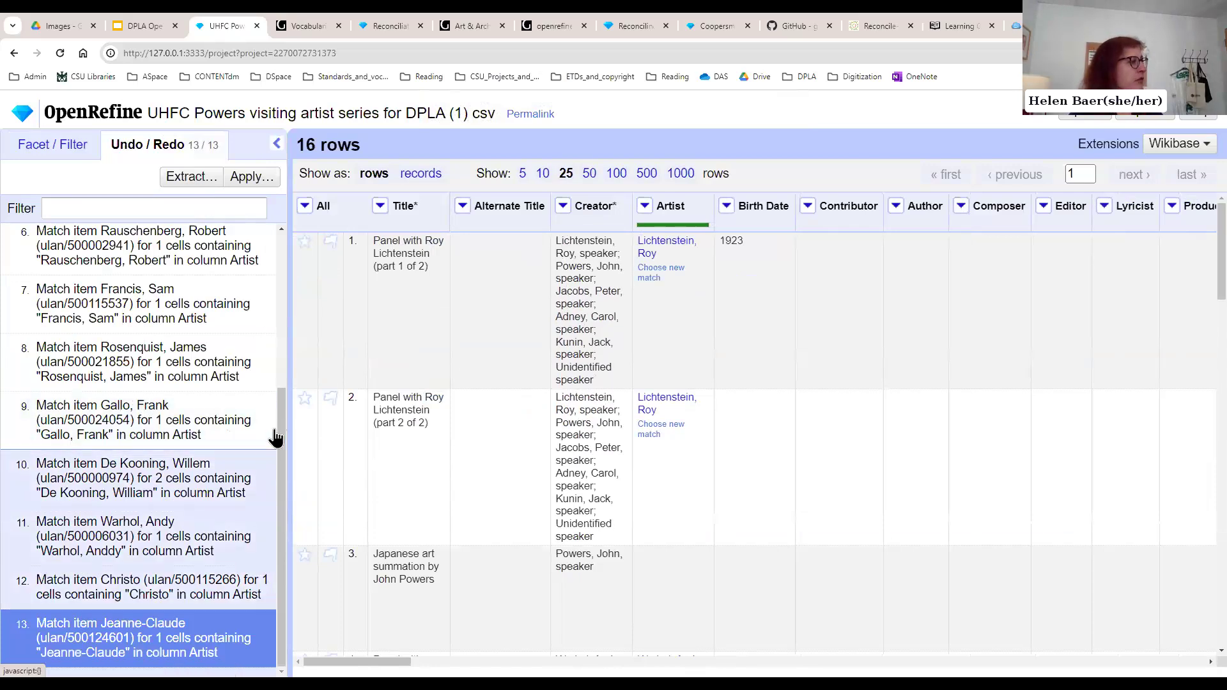
drag(283, 432, 289, 275)
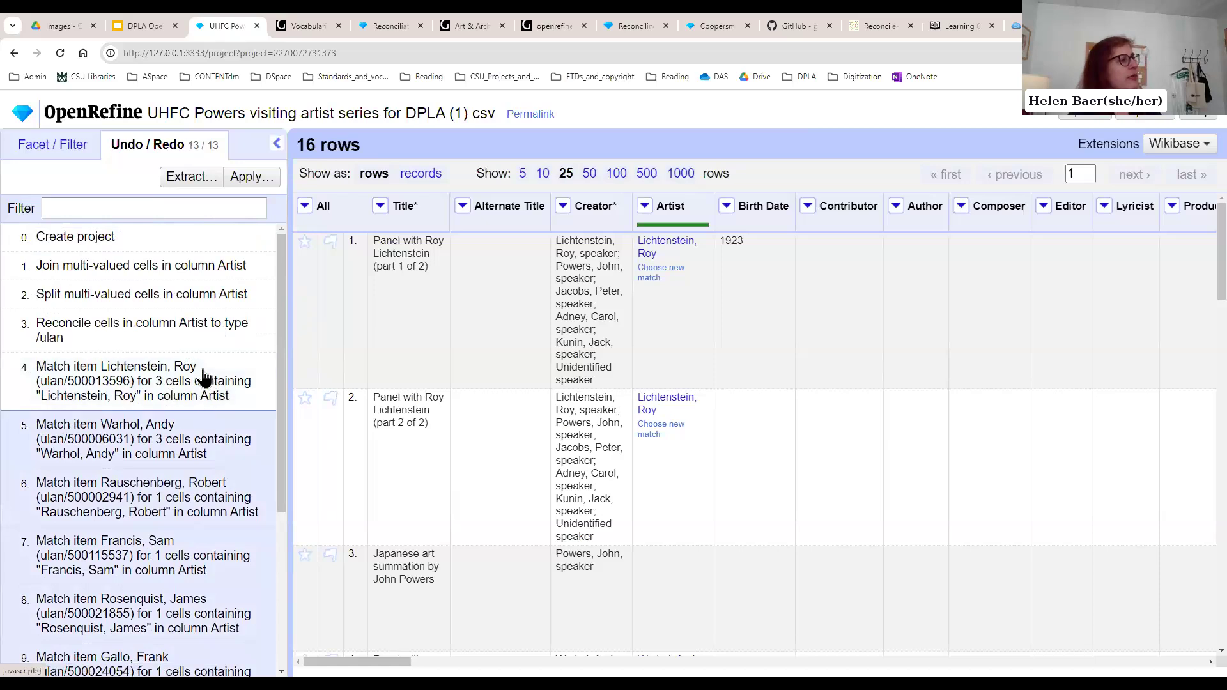
click(232, 328)
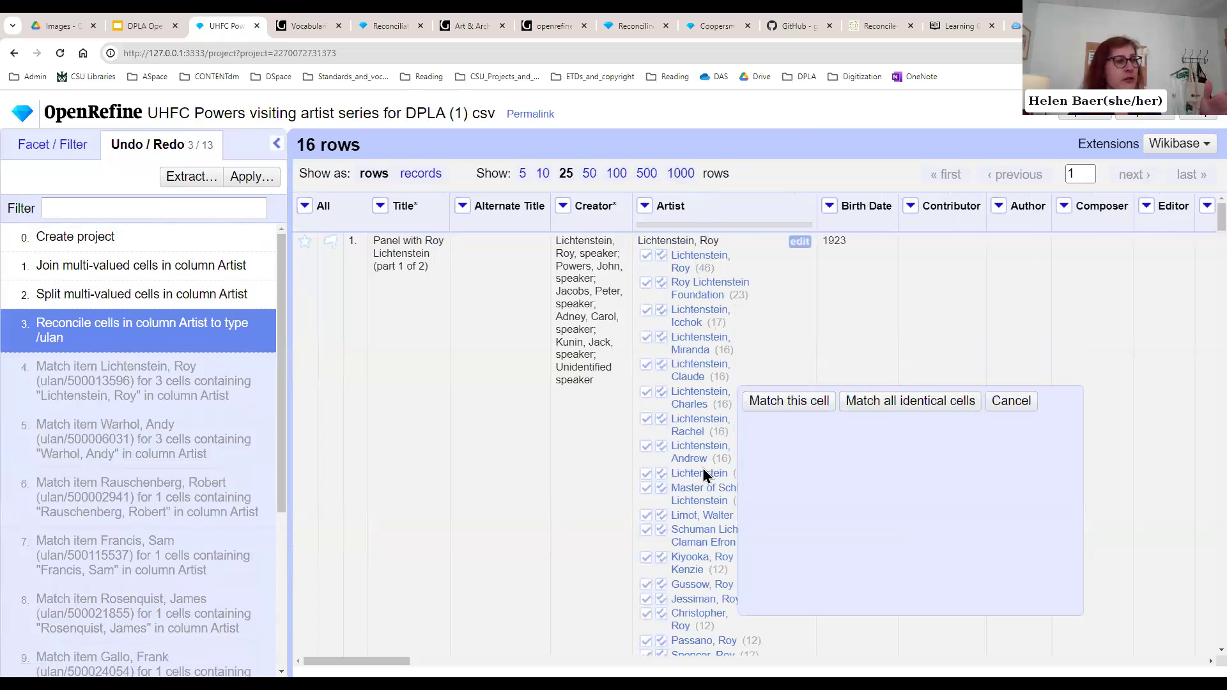
mouse_move(686, 505)
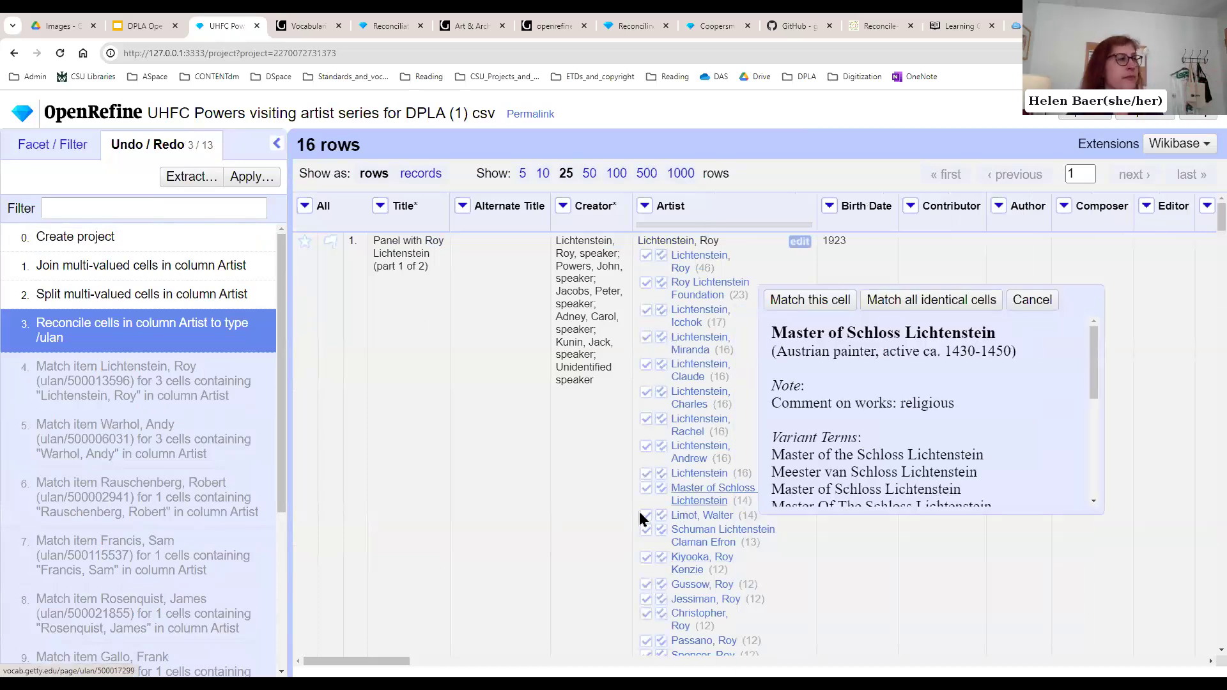
Step: Return to the facets and match "Lichtenstein, Roy" in row 1 to its same-named ULAN candidate for all identical cells
click(60, 144)
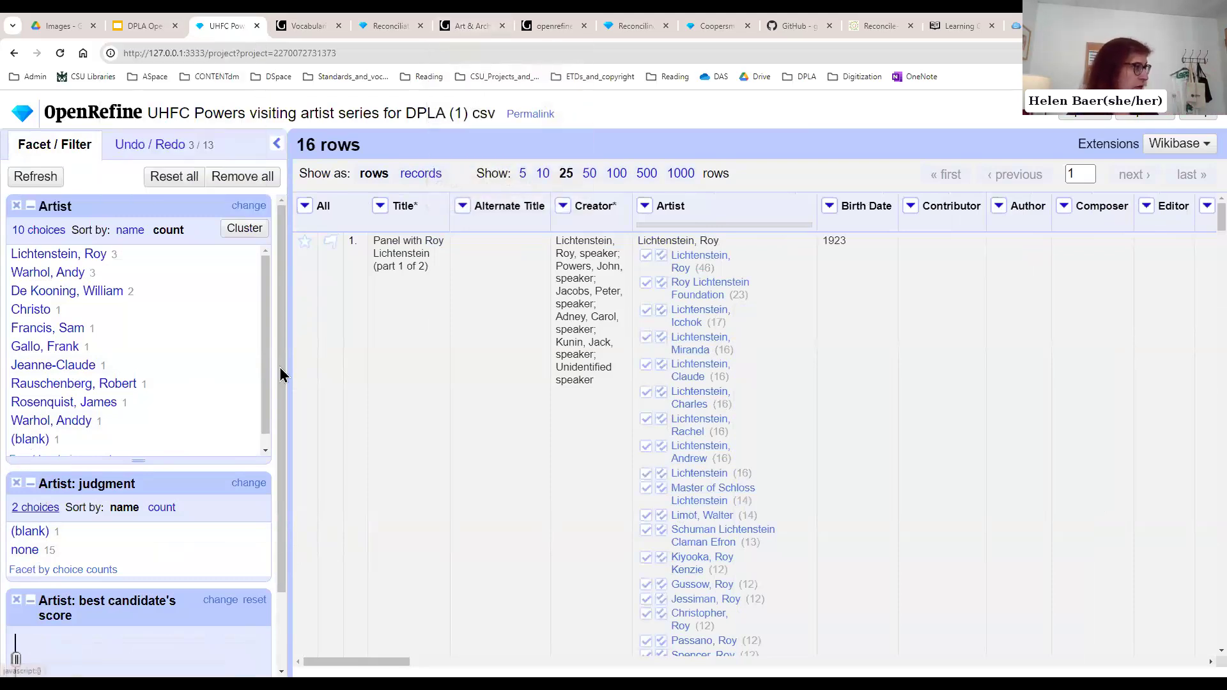
scroll(281, 371, down, 1)
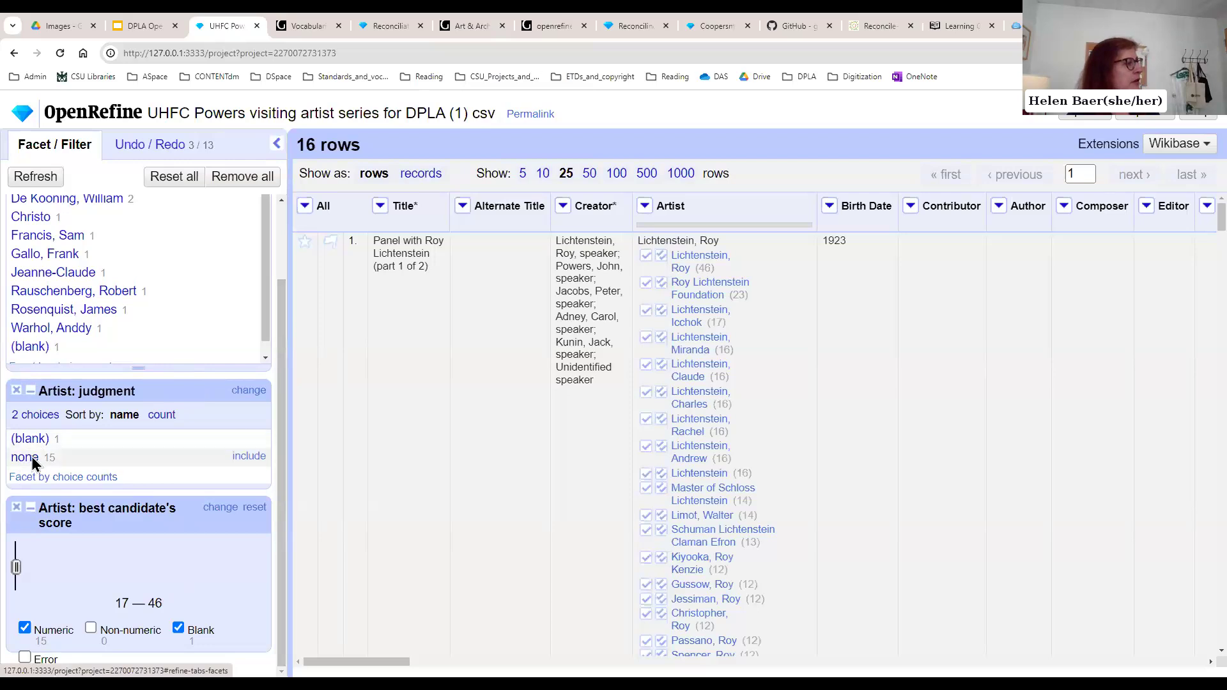
mouse_move(664, 259)
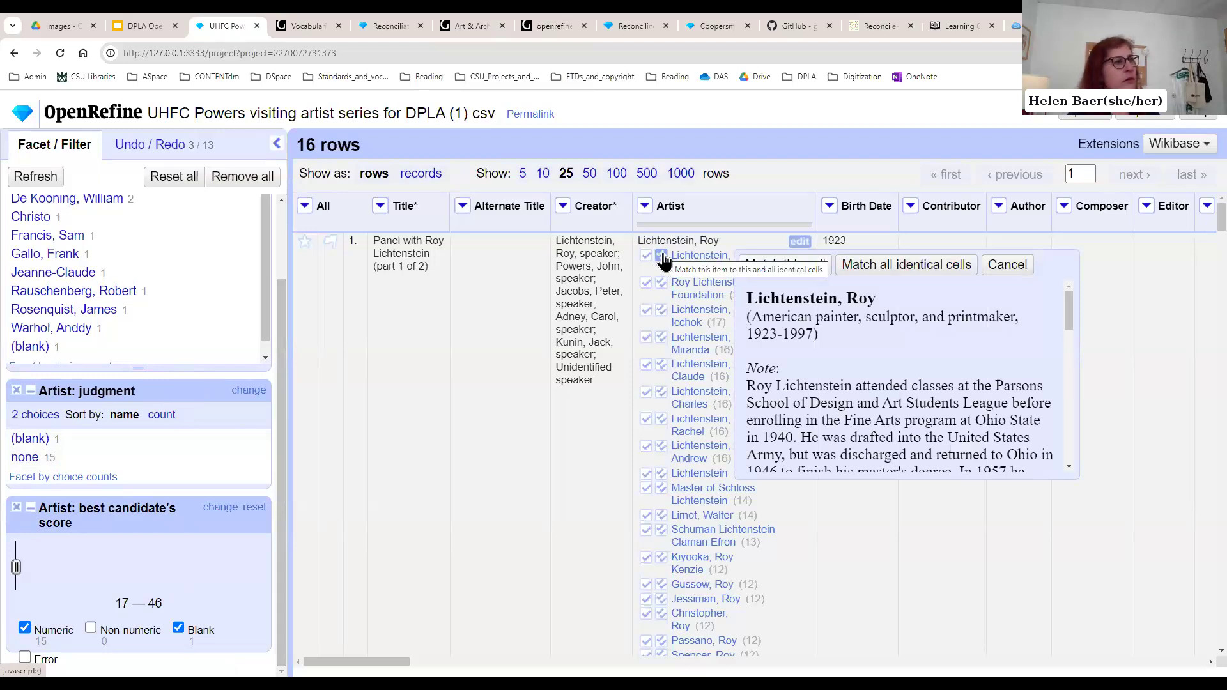
click(664, 259)
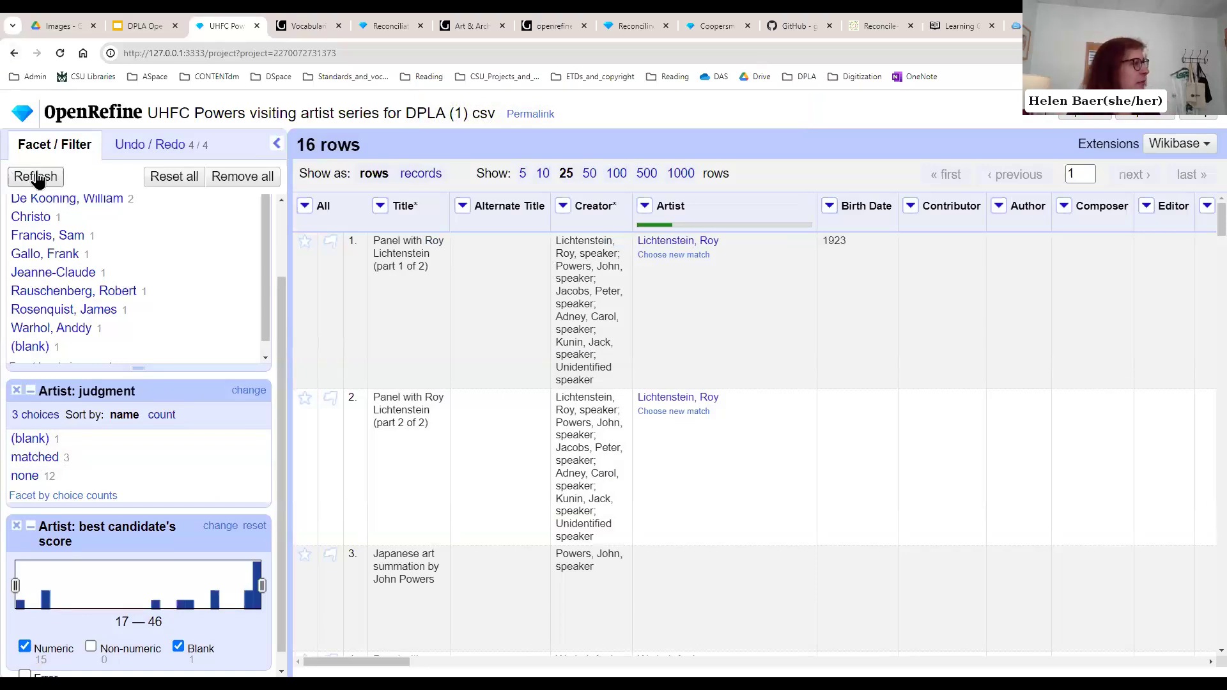
Step: Show only the rows with judgment "none" in the Artist judgment facet, and reset that facet after checking them
click(20, 480)
drag(501, 148, 298, 147)
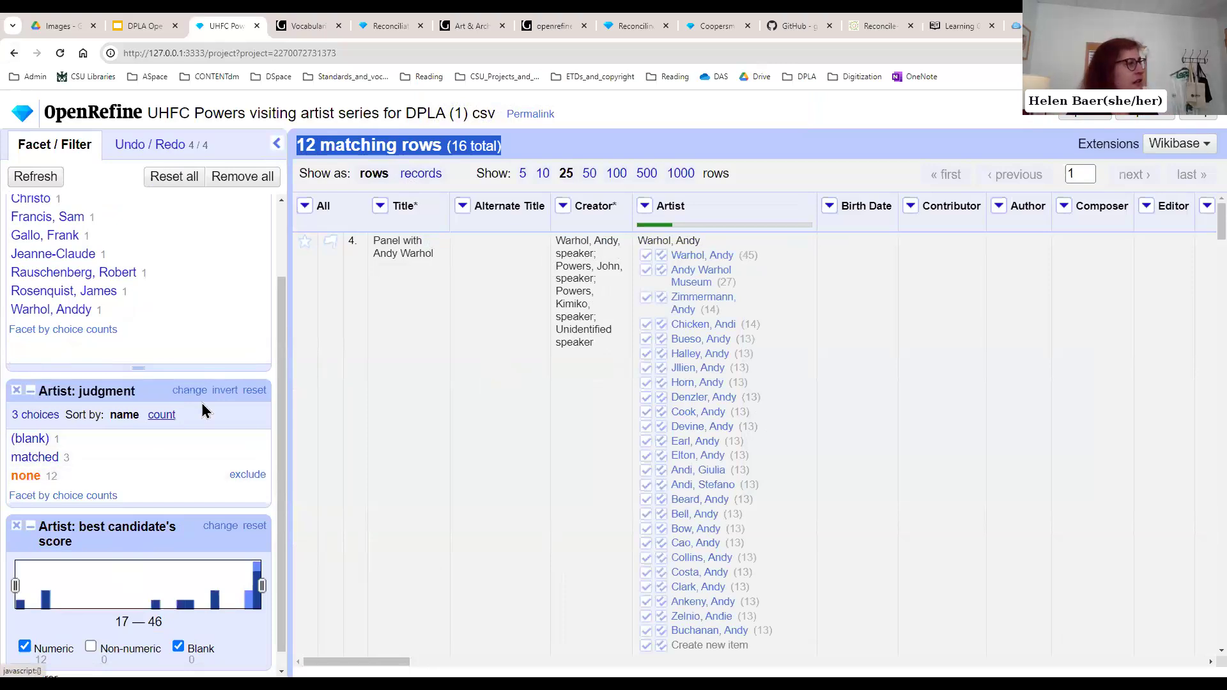
click(254, 391)
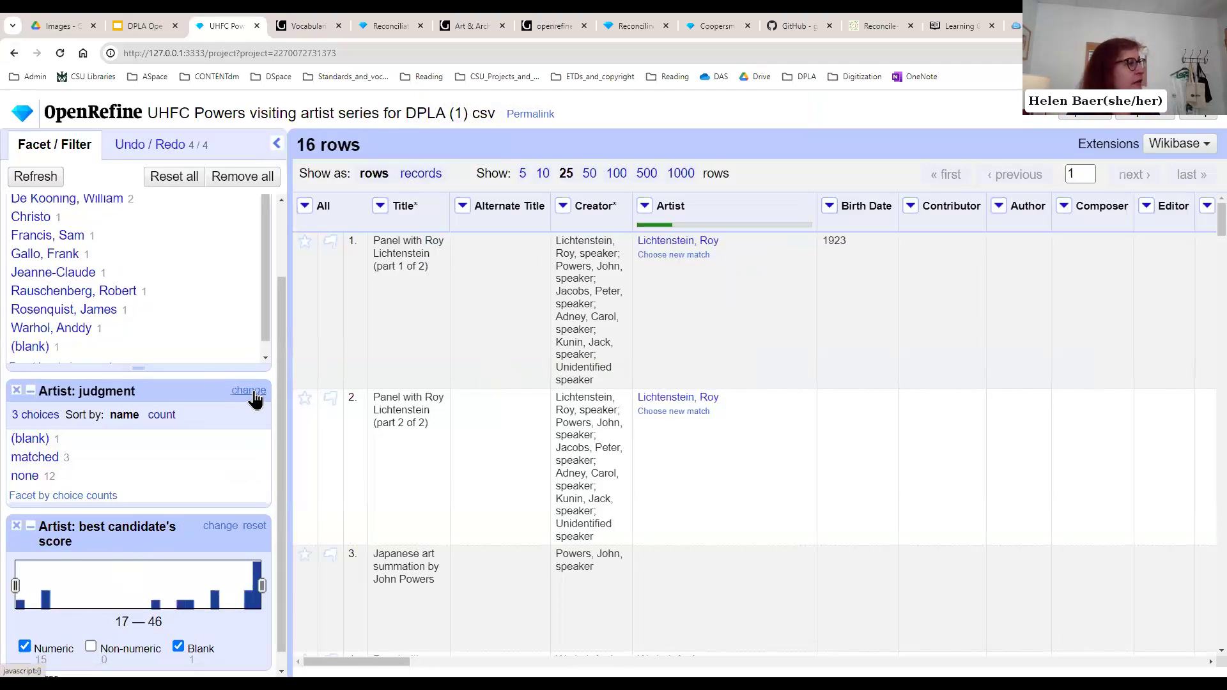
Step: Limit the Artist best candidate's score facet to the range 40–46 and review the candidates in the filtered rows
scroll(281, 421, down, 1)
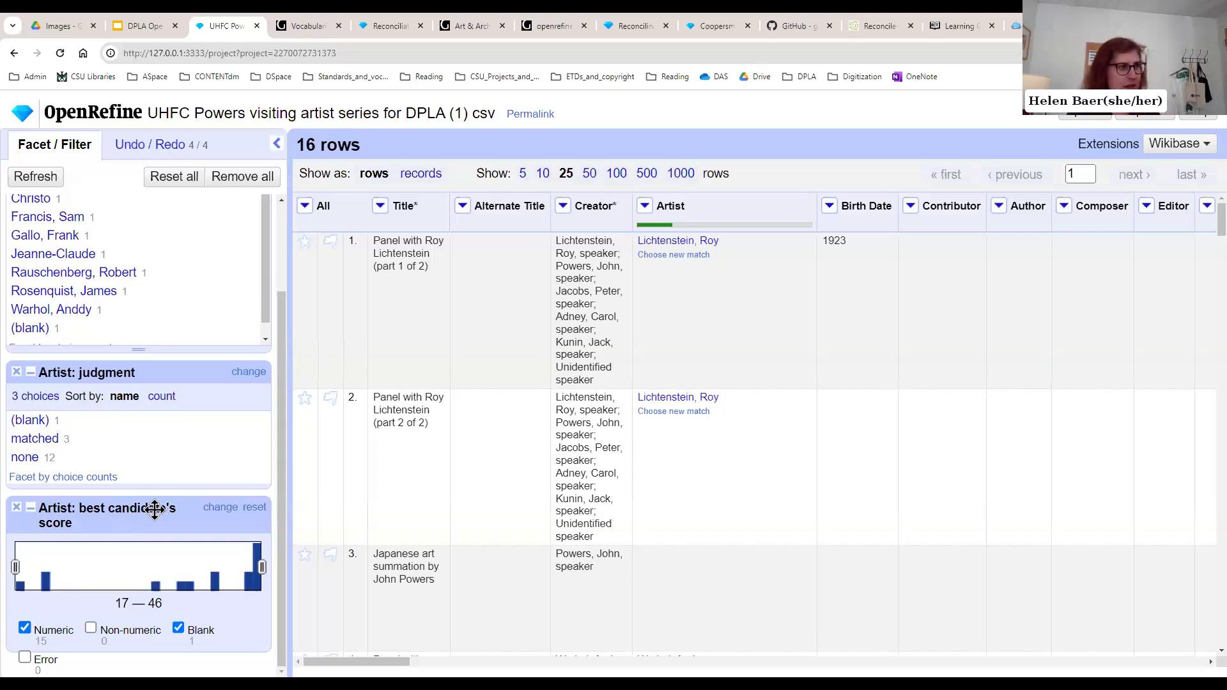
scroll(1200, 220, down, 5)
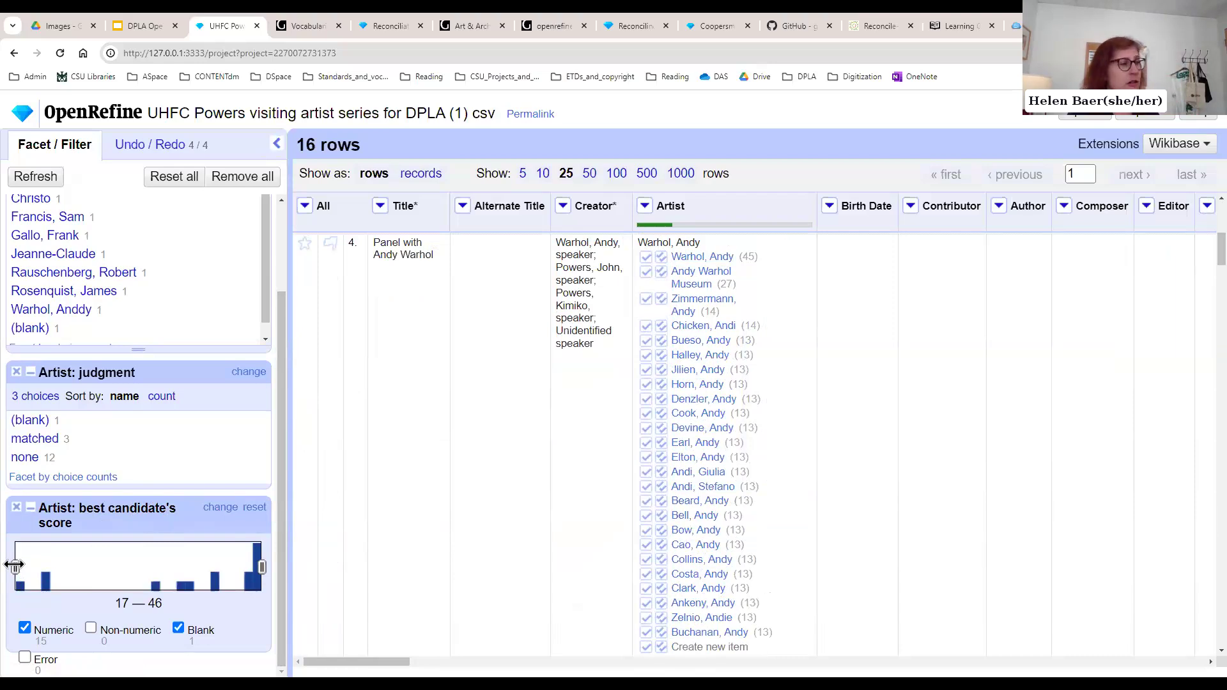
drag(14, 565, 215, 567)
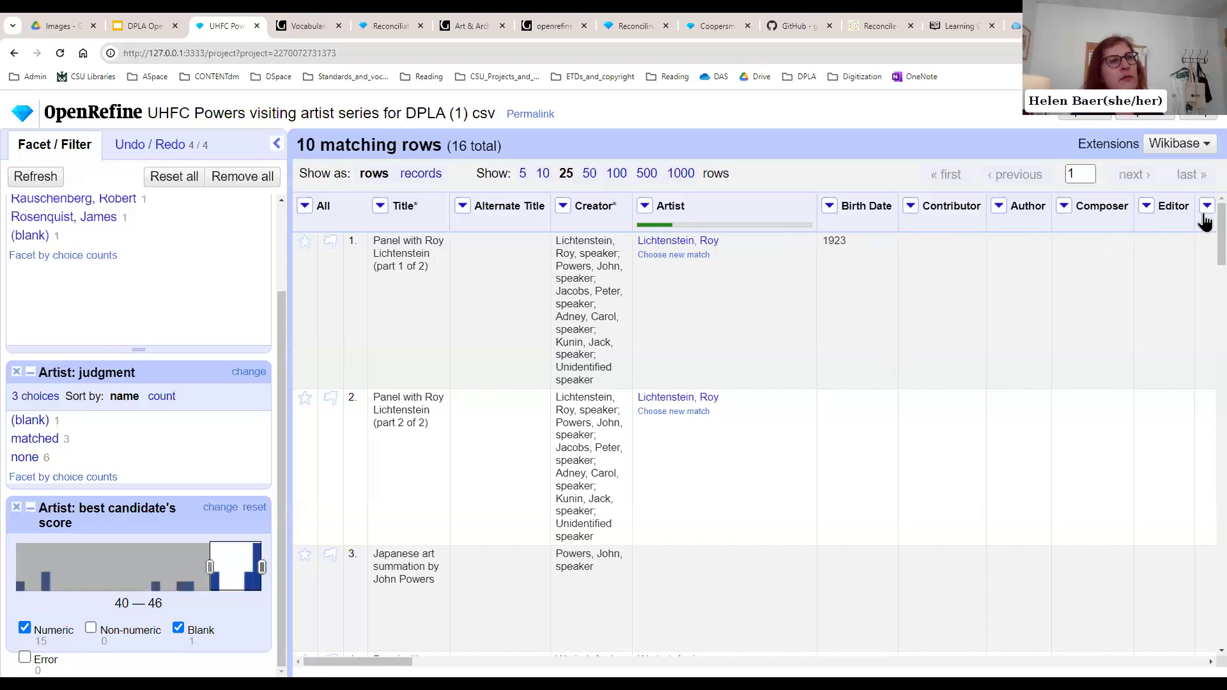
scroll(1200, 228, down, 1)
scroll(1199, 228, down, 3)
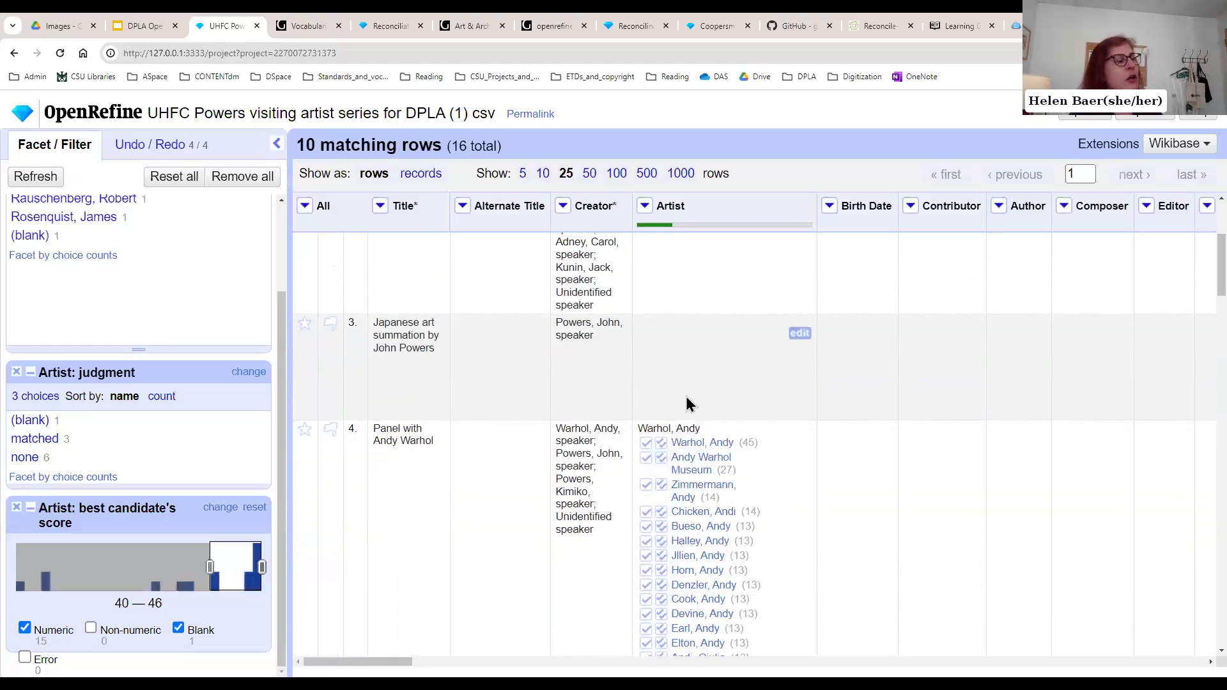
mouse_move(659, 457)
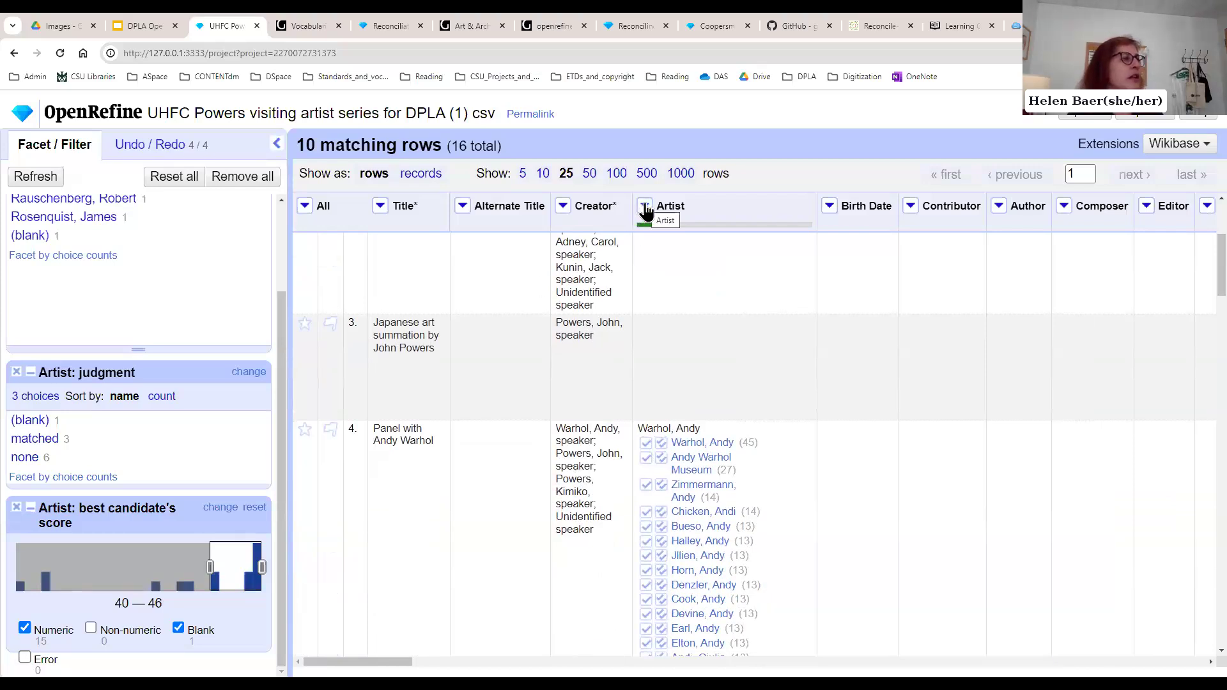
Step: Match each filtered Artist cell to its best candidate and reset all facets
click(646, 206)
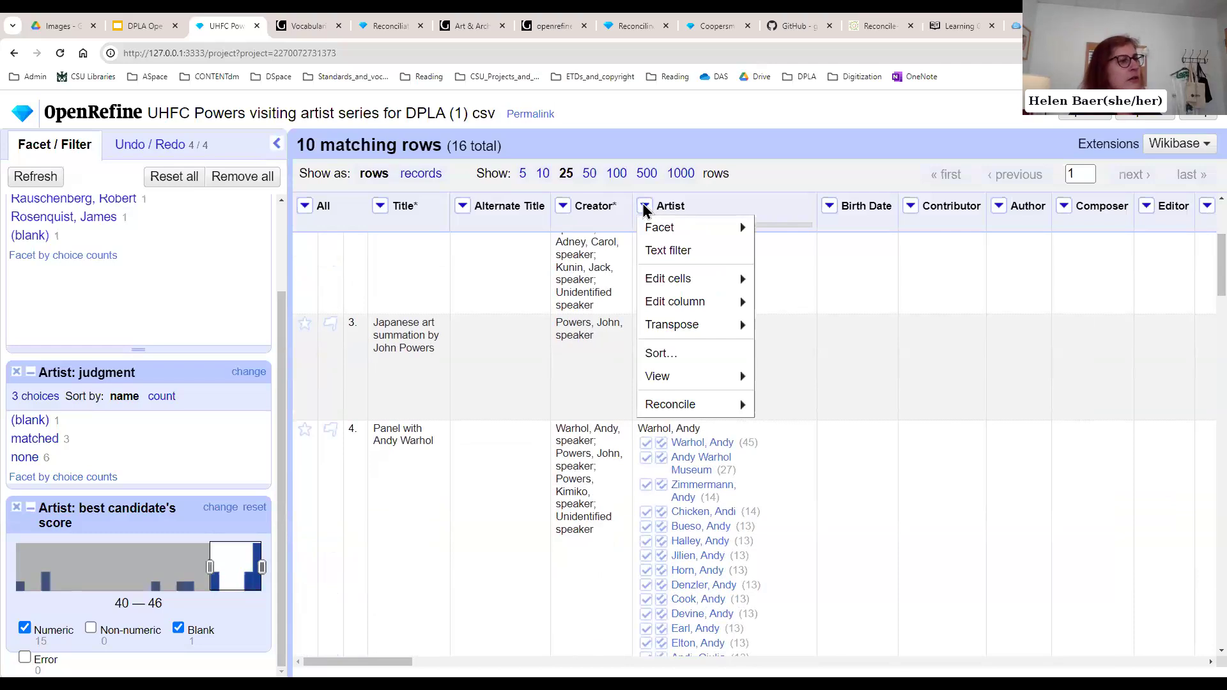
mouse_move(686, 409)
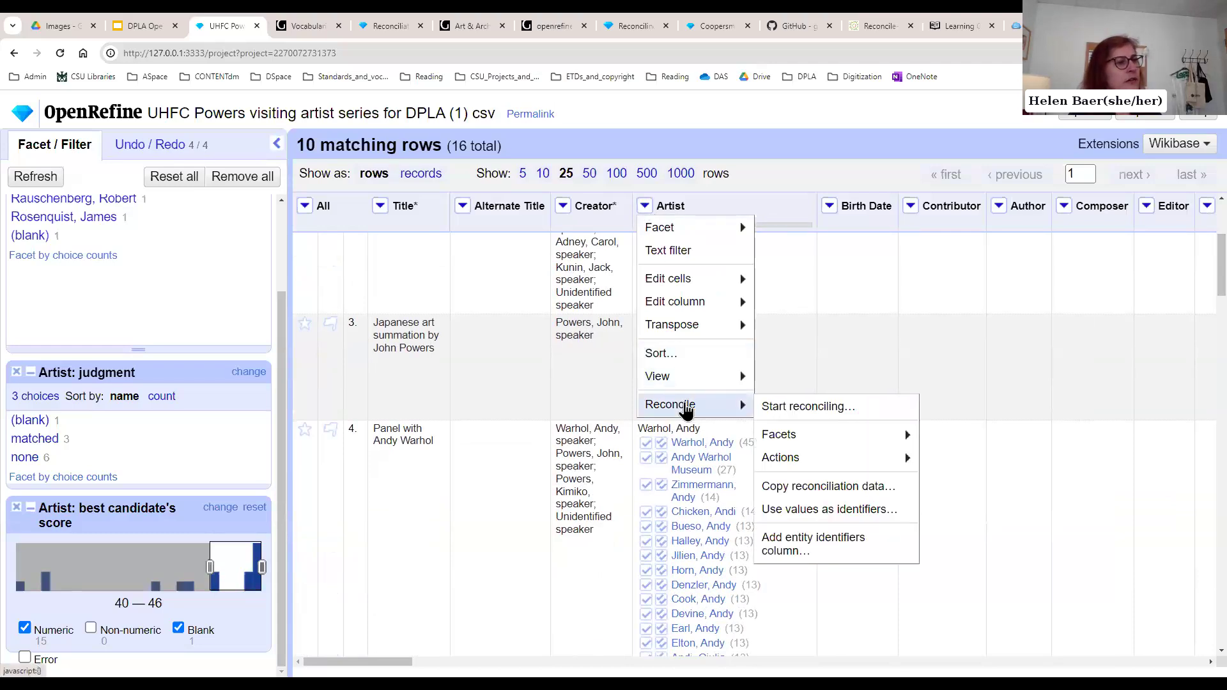
mouse_move(801, 461)
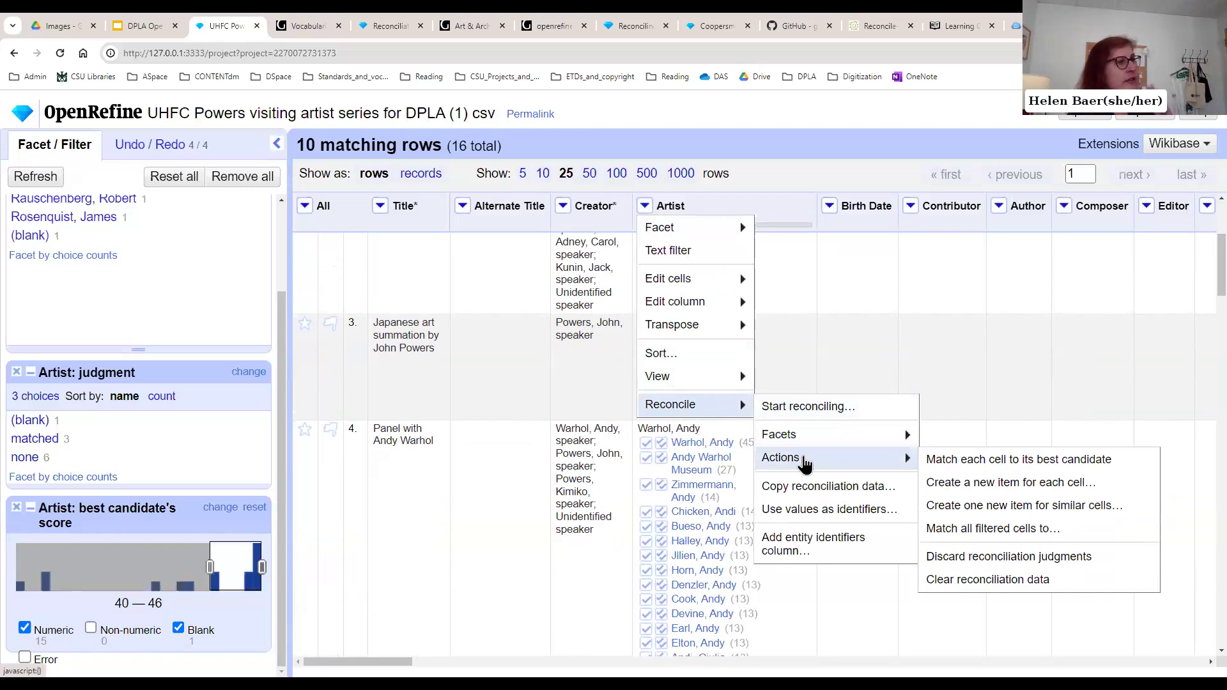
click(972, 465)
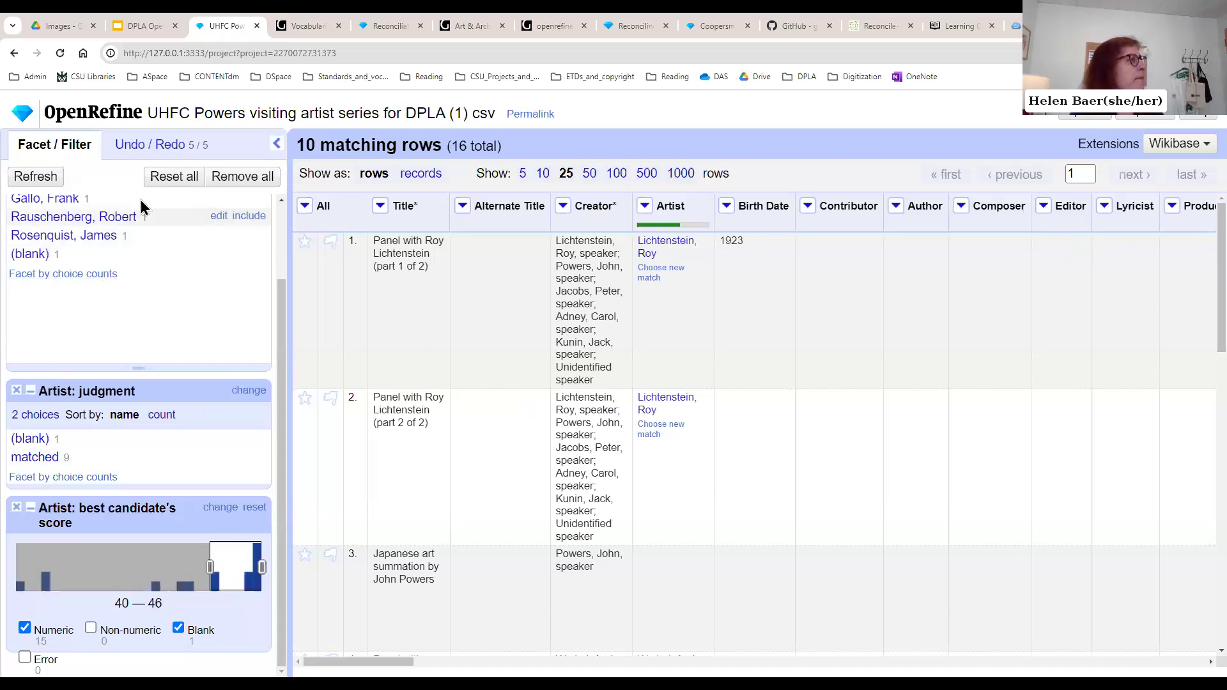
click(174, 178)
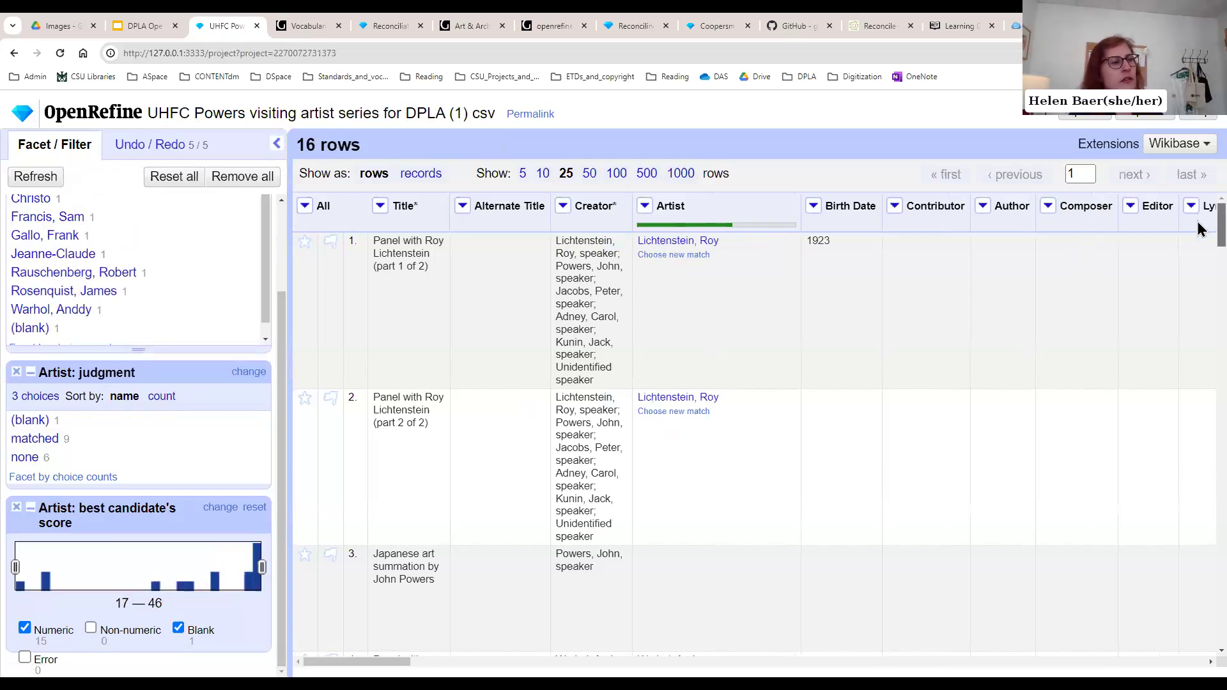
Step: Discard the match for "Rauschenberg, Robert" in row 5 and preview its same-named ULAN candidate without matching it
scroll(1199, 228, down, 15)
scroll(814, 380, up, 4)
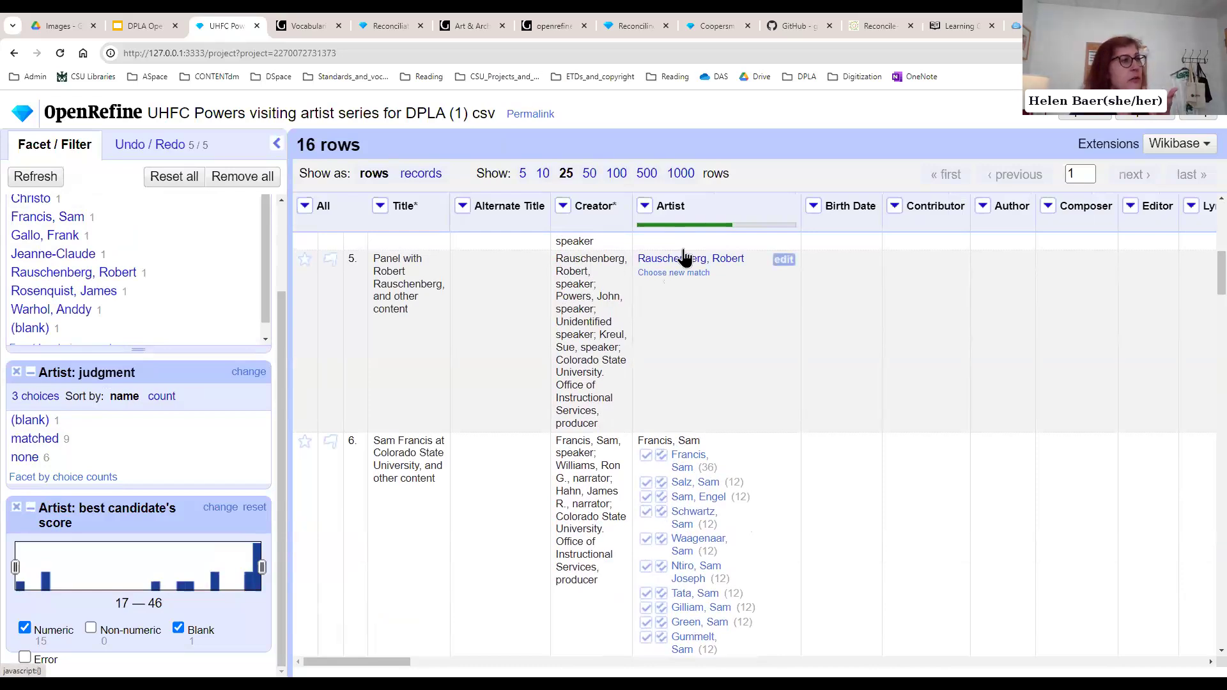
mouse_move(689, 267)
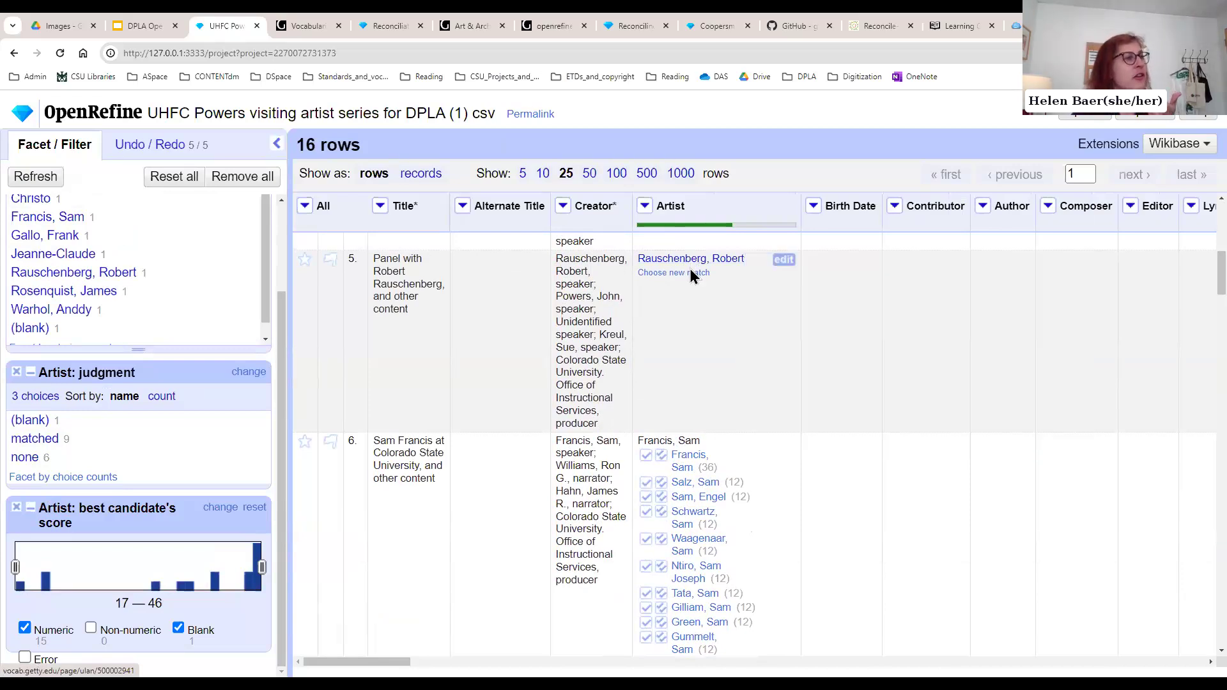
click(689, 274)
mouse_move(706, 280)
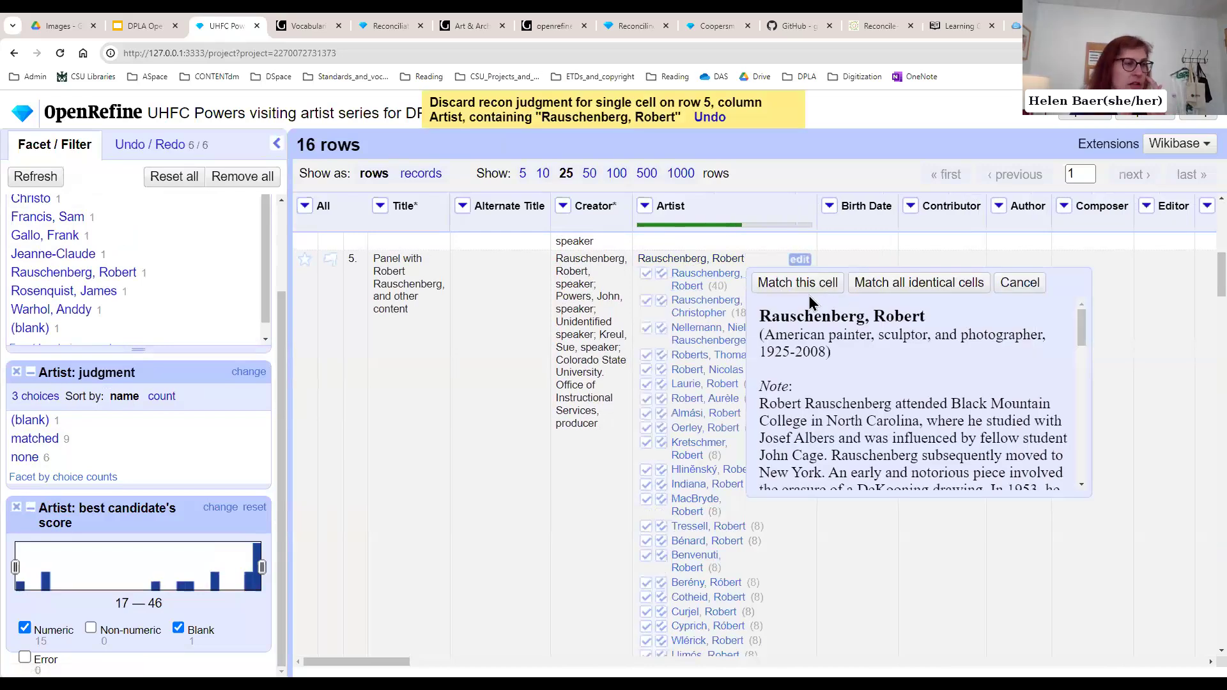
click(1033, 289)
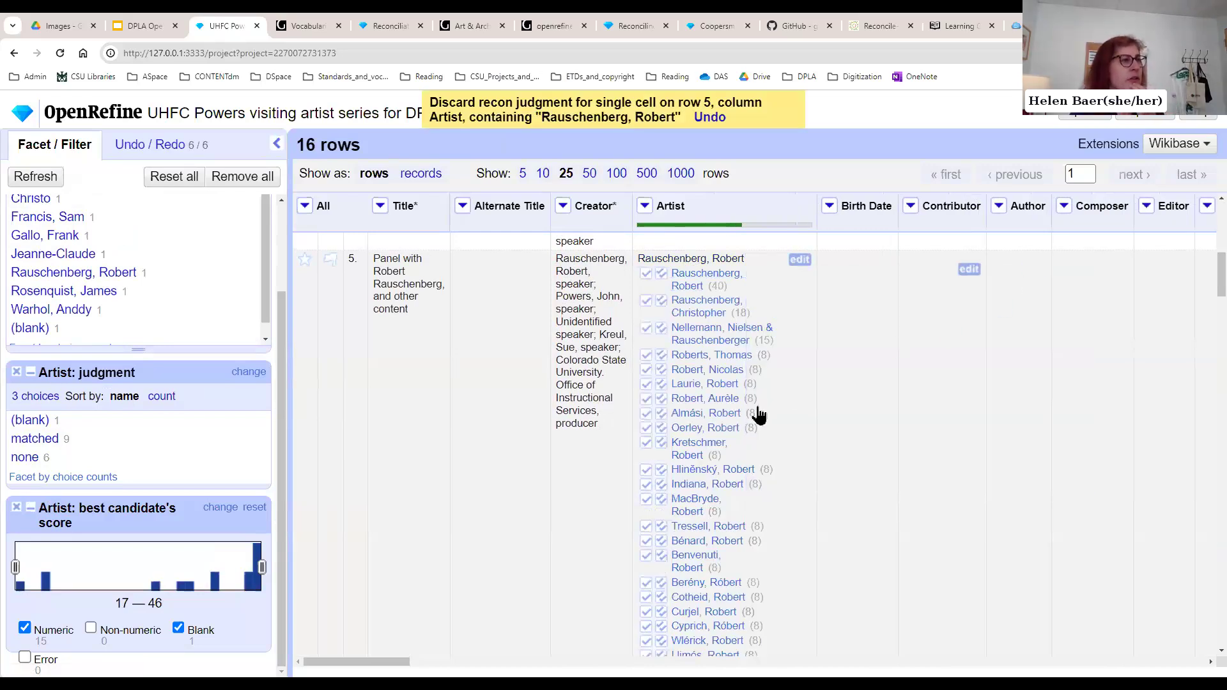
Step: Revert the project history to the "Match each of 9 cells to its best candidate in column Artist" operation
click(171, 148)
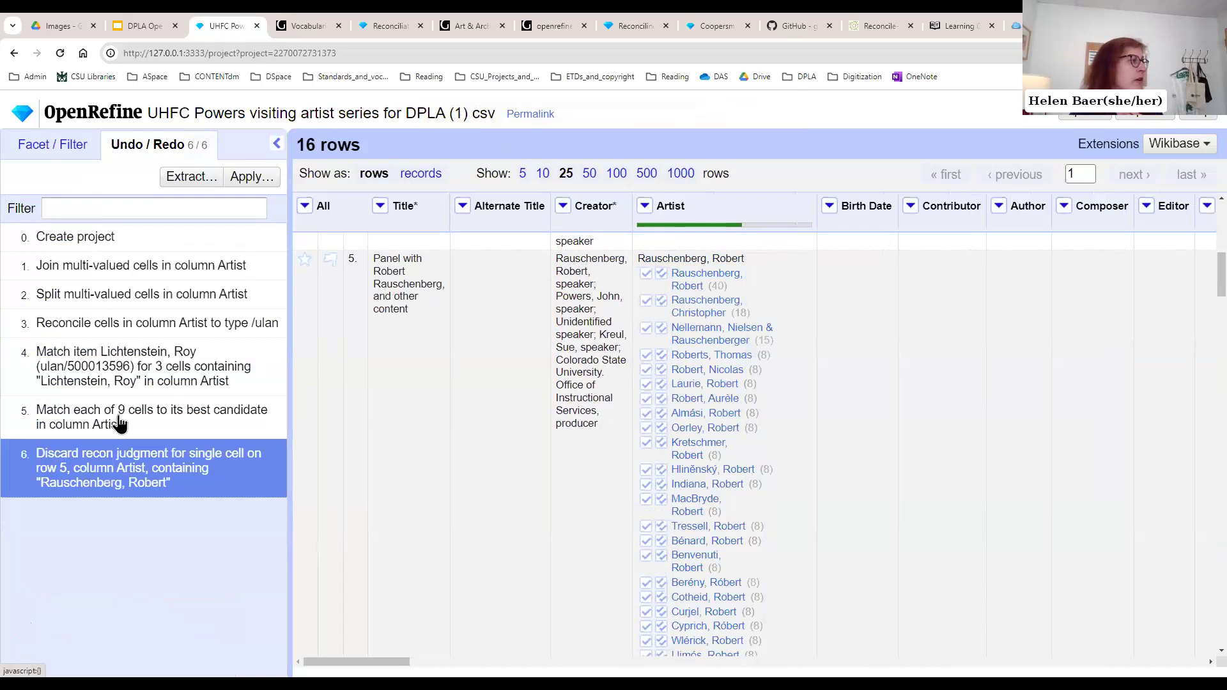
click(126, 423)
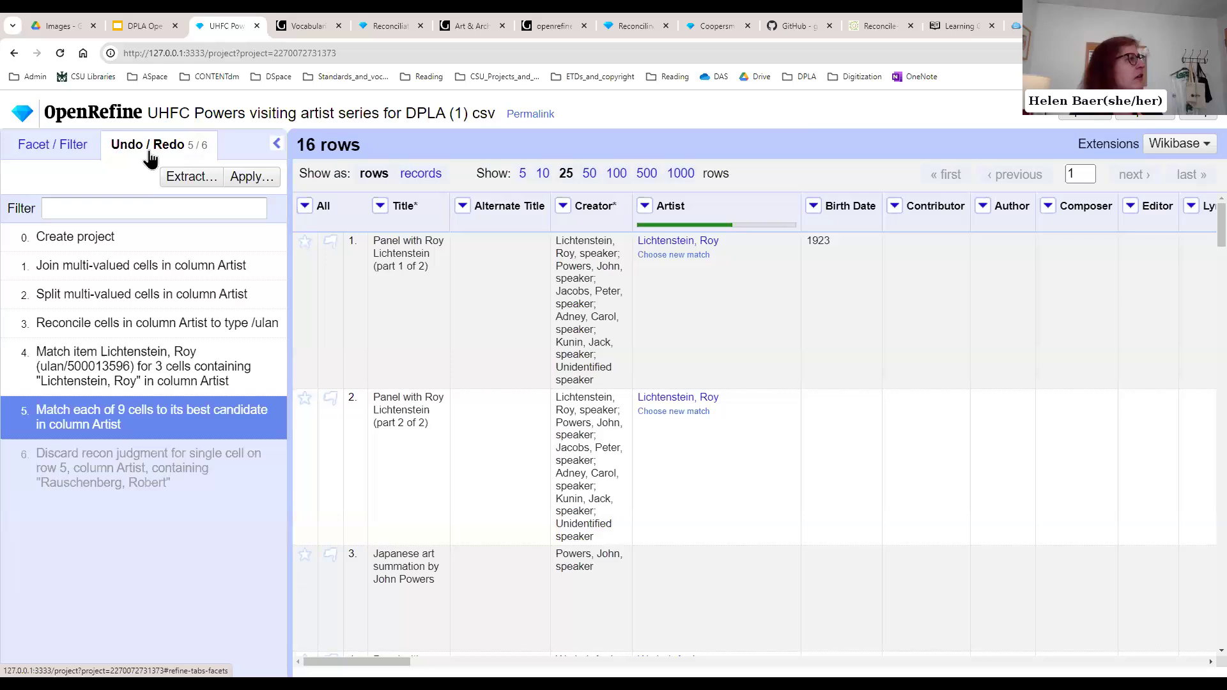
Step: Go back to the facets and preview the ULAN candidate "Francis, Sam" for the unmatched cell in row 6
click(52, 145)
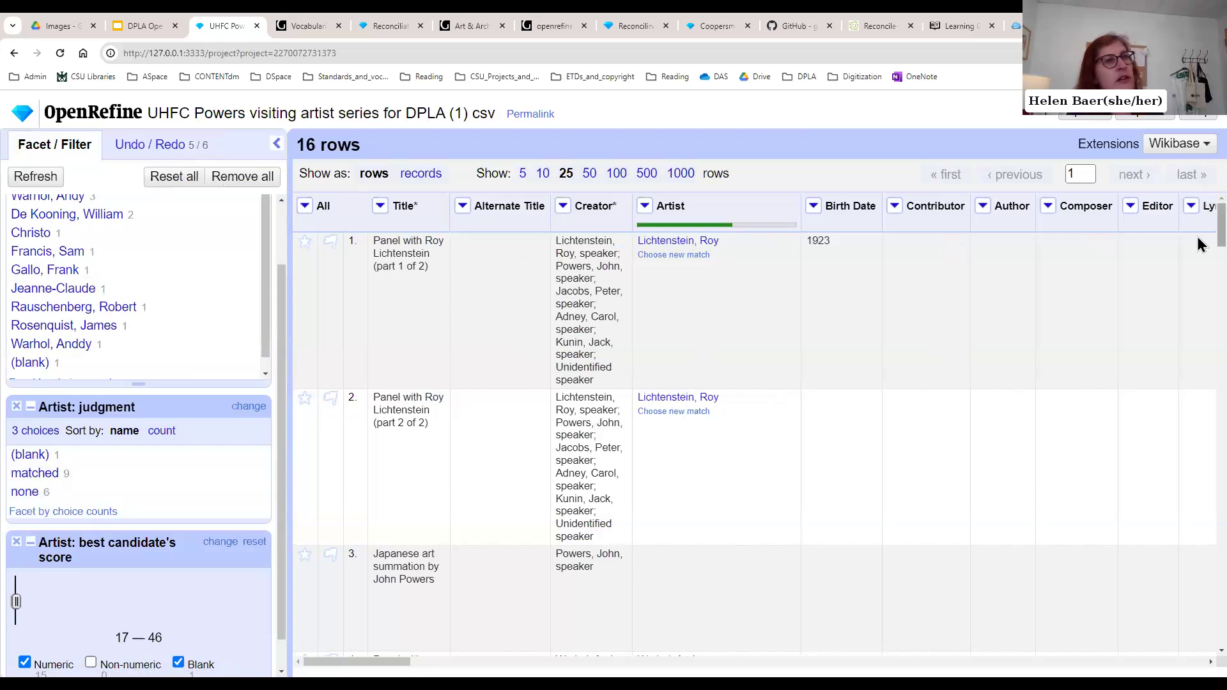
scroll(1199, 269, down, 5)
scroll(1200, 292, down, 4)
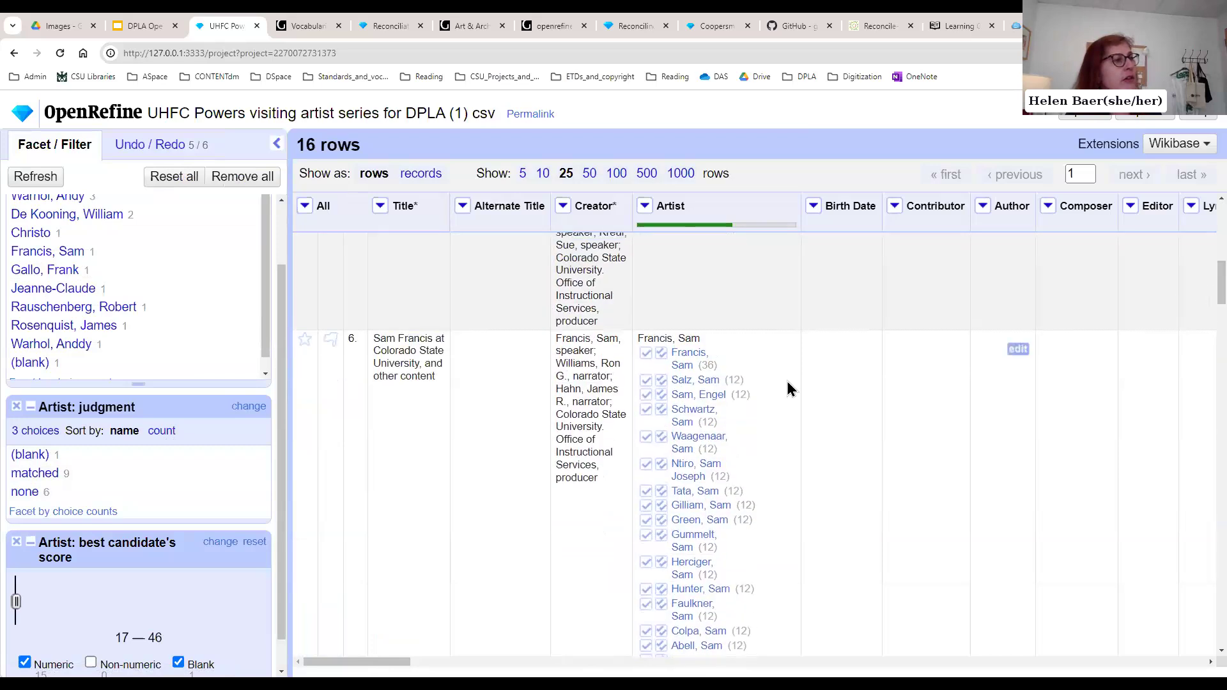
mouse_move(668, 361)
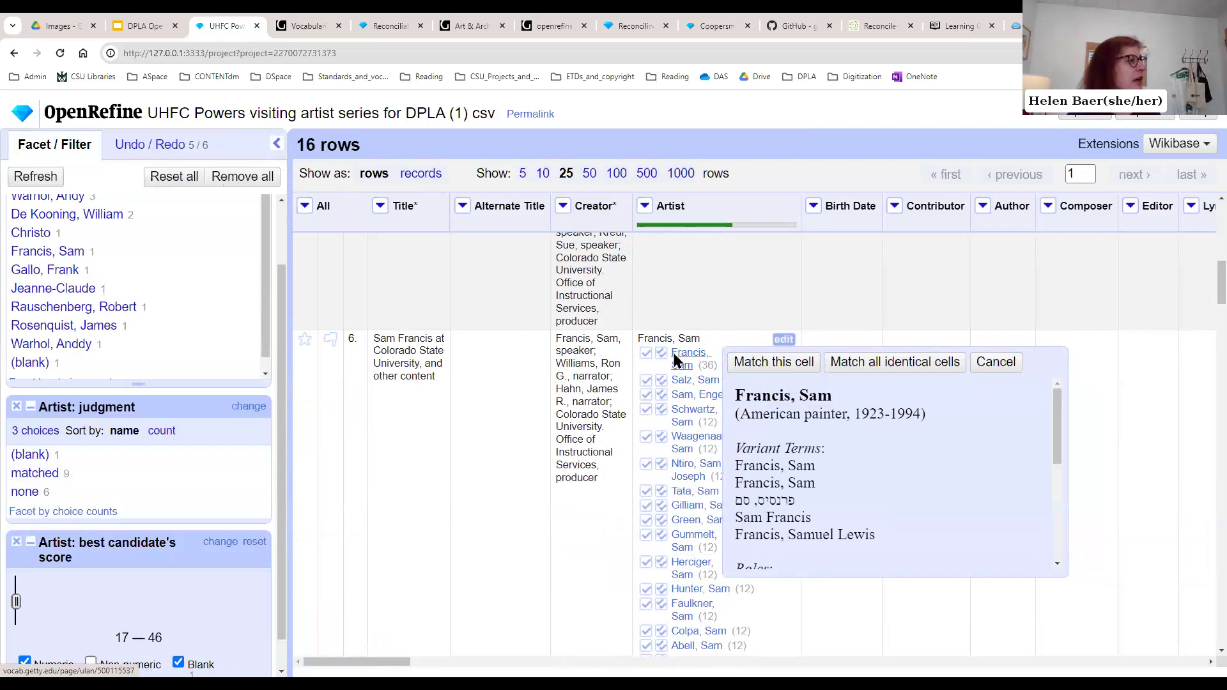
scroll(285, 382, down, 1)
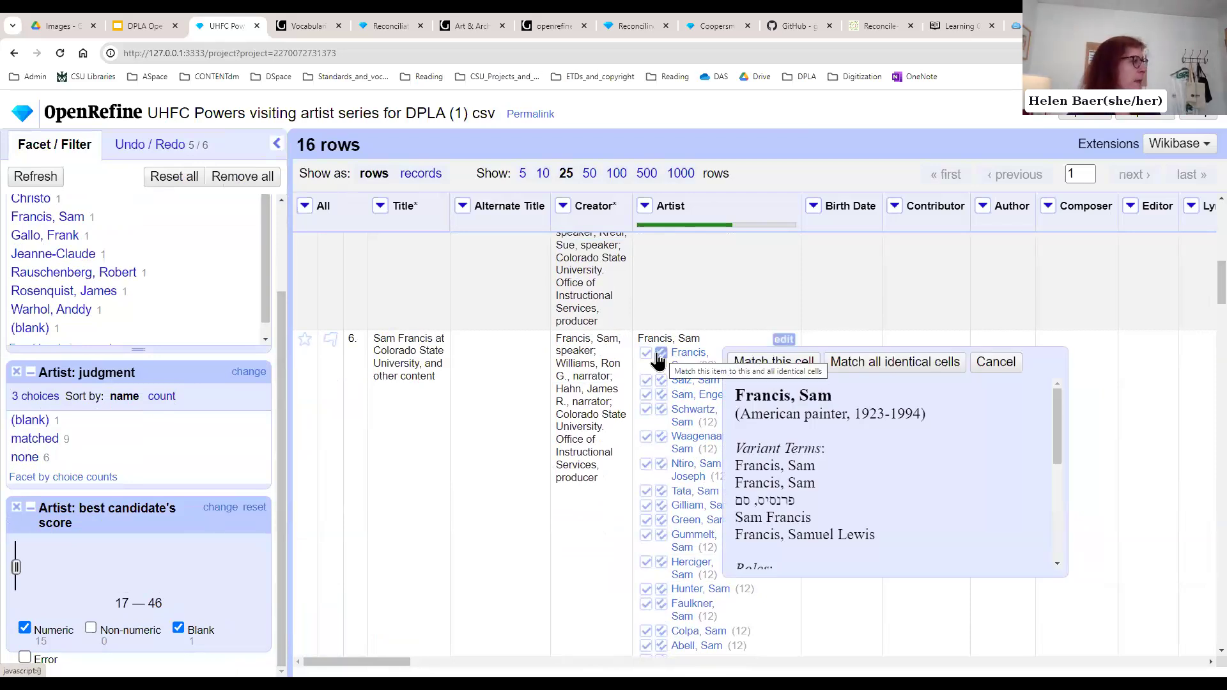
Step: Reset the best candidate's score facet, limit it to 33–46, and show only rows with judgment "none"
drag(234, 522, 288, 493)
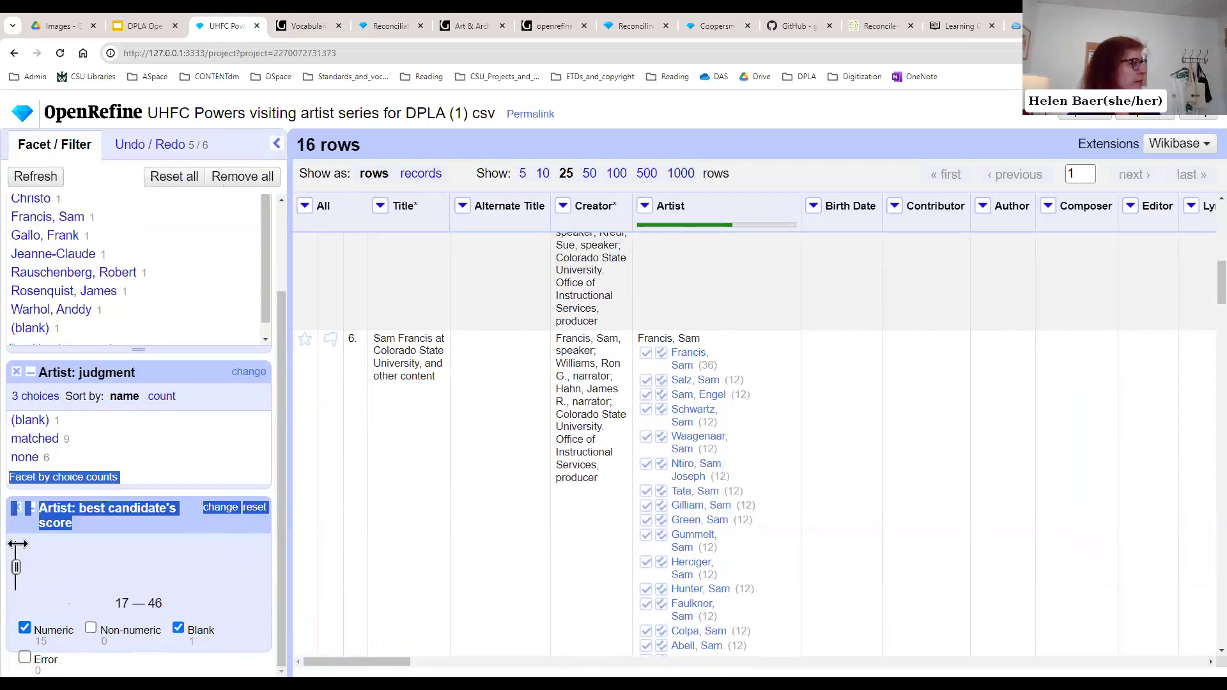
click(133, 599)
click(253, 508)
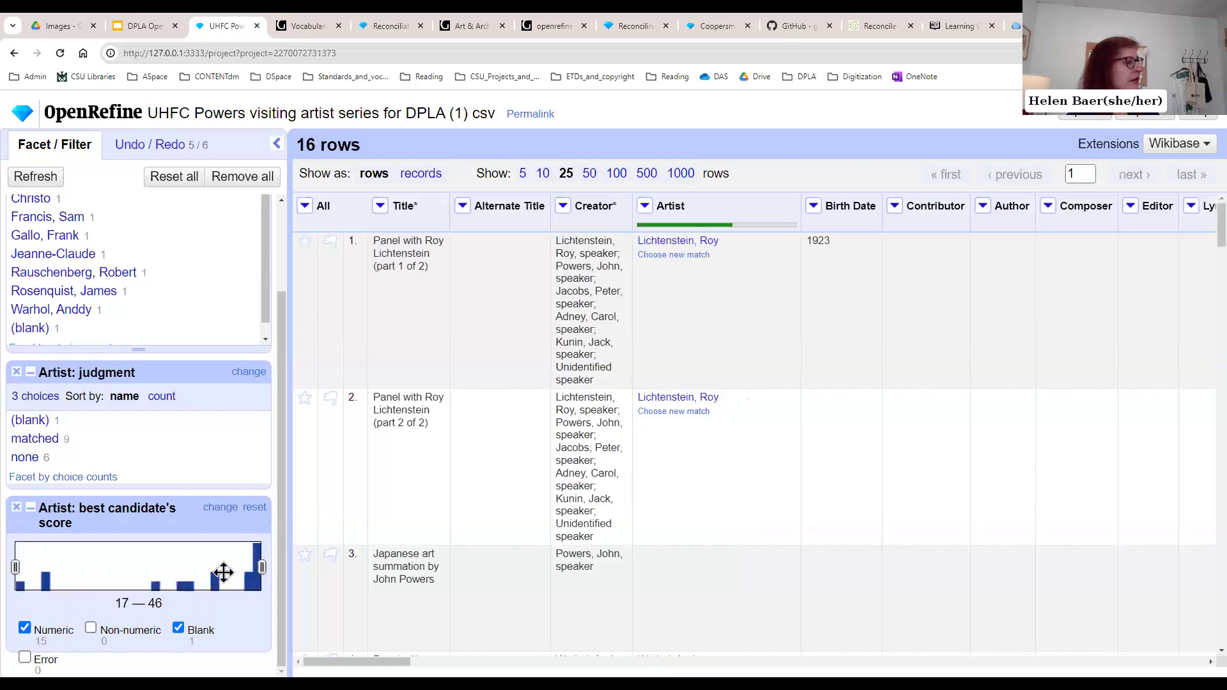
drag(16, 567, 154, 567)
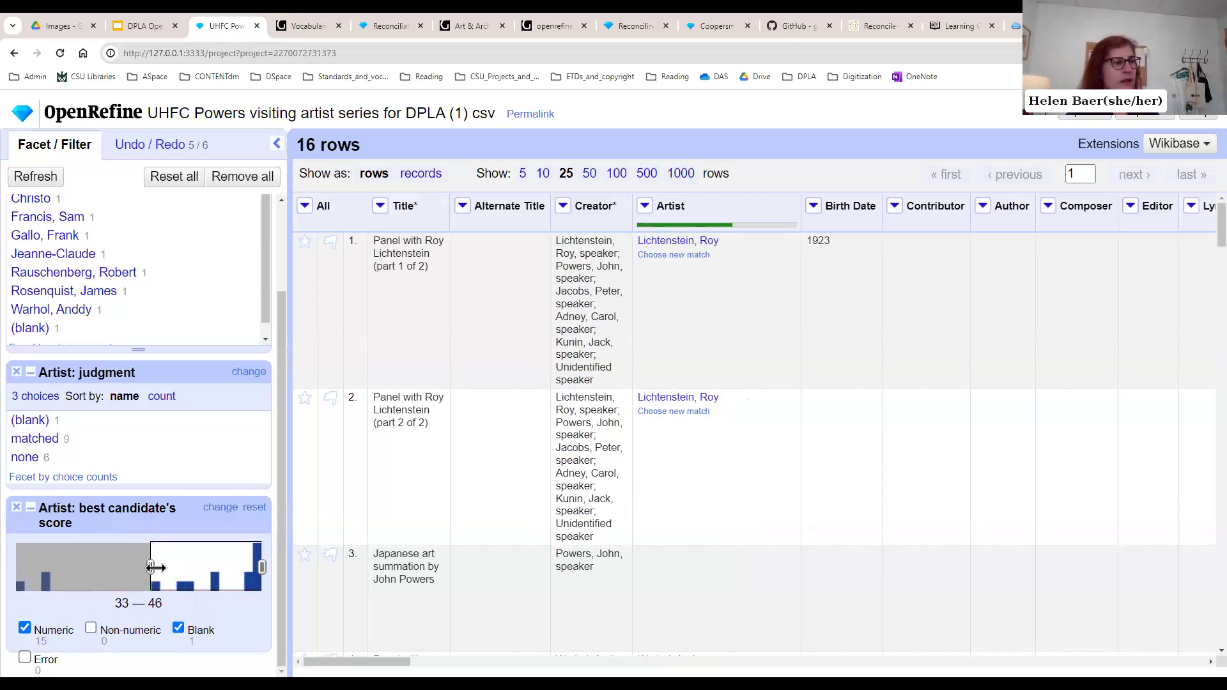
drag(156, 568, 156, 568)
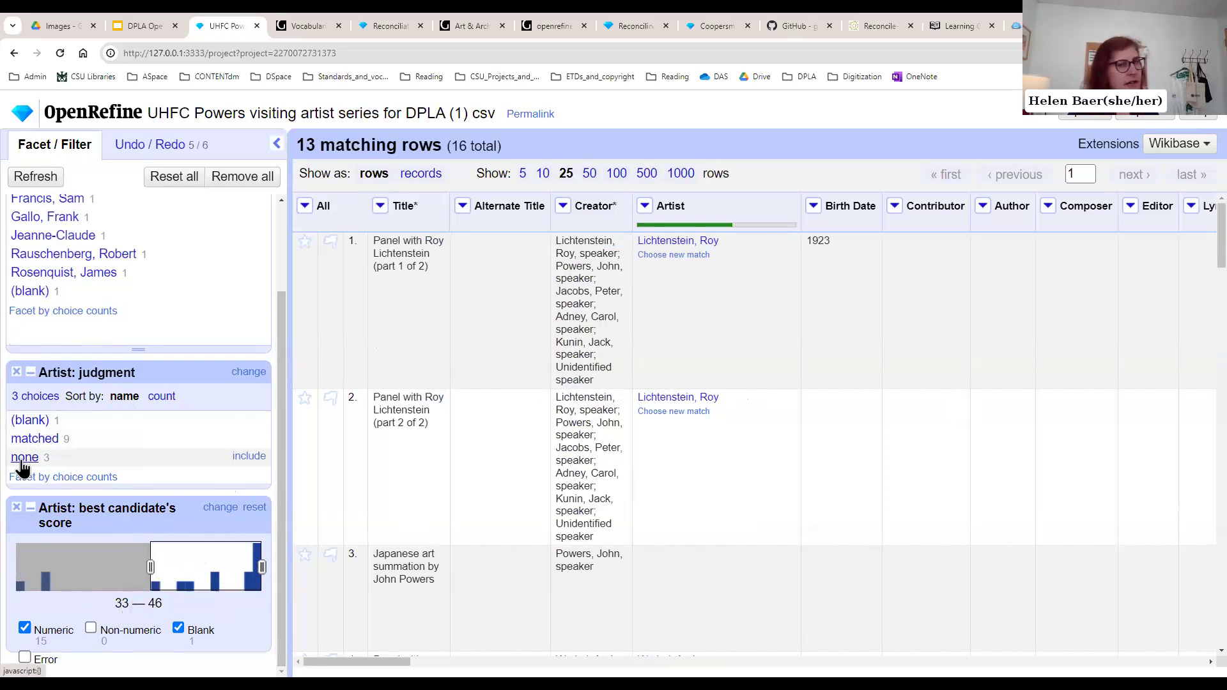
click(24, 459)
Step: Check the "Francis, Sam" candidate in row 6 and match each of the filtered Artist cells to its best candidate
mouse_move(667, 264)
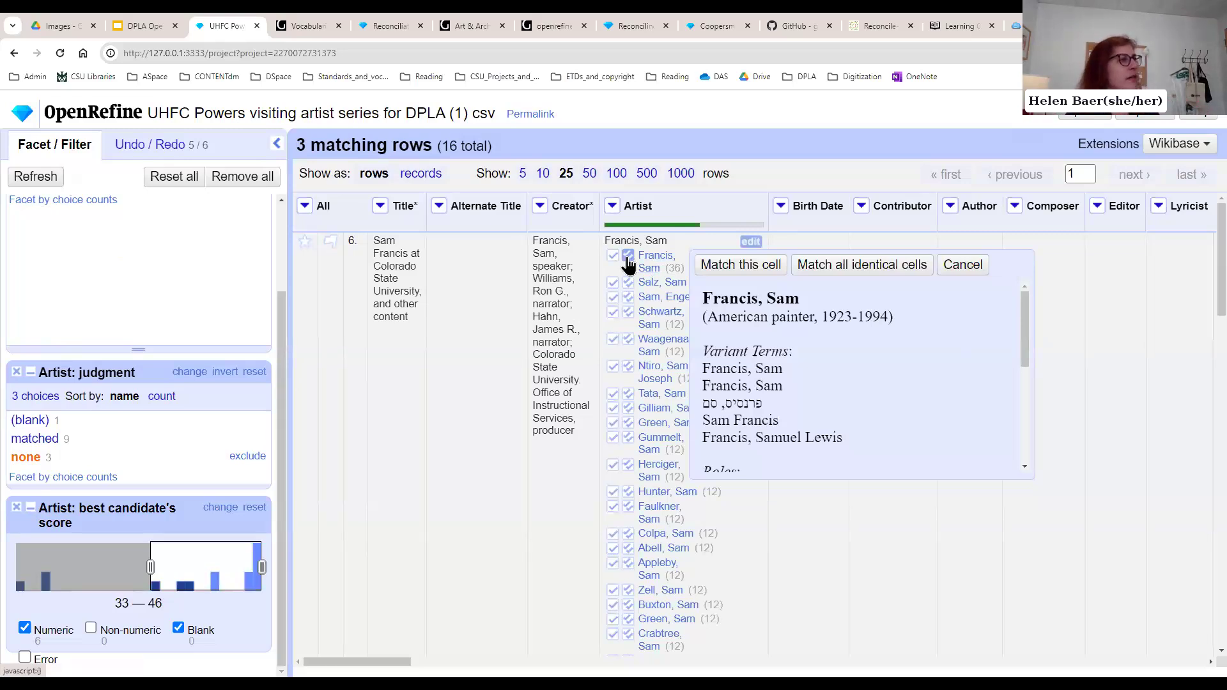
mouse_move(1222, 246)
mouse_down()
mouse_move(1222, 425)
mouse_move(1222, 244)
mouse_up()
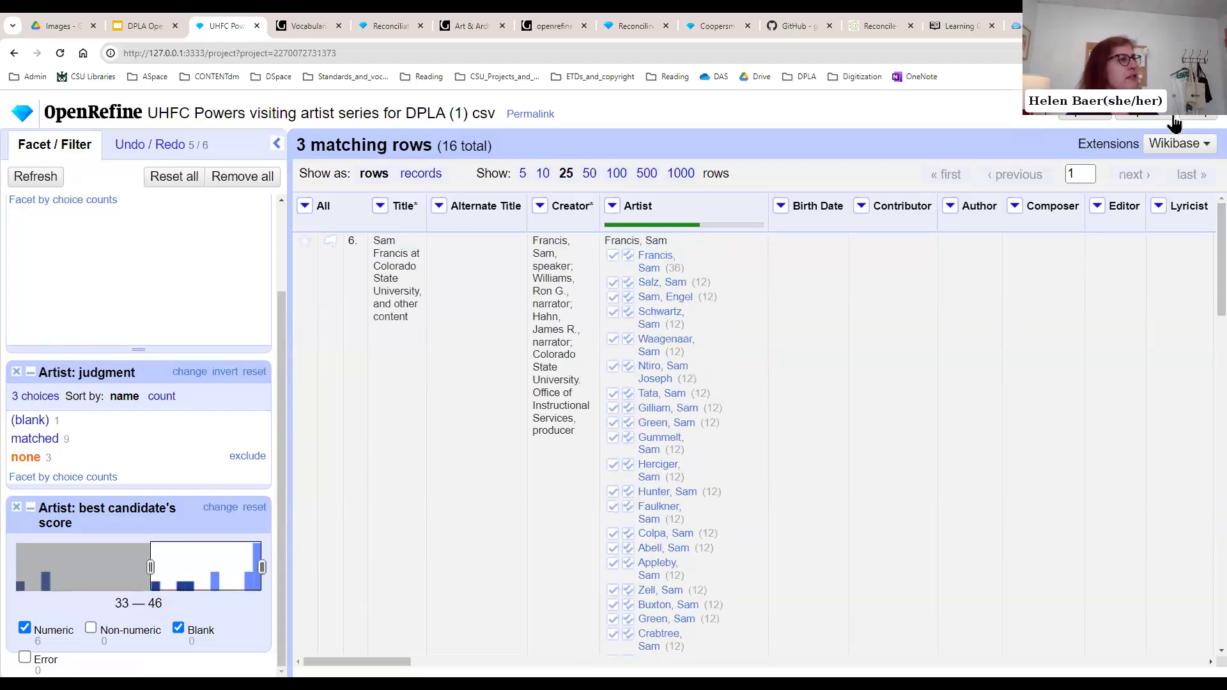
click(612, 205)
mouse_move(649, 409)
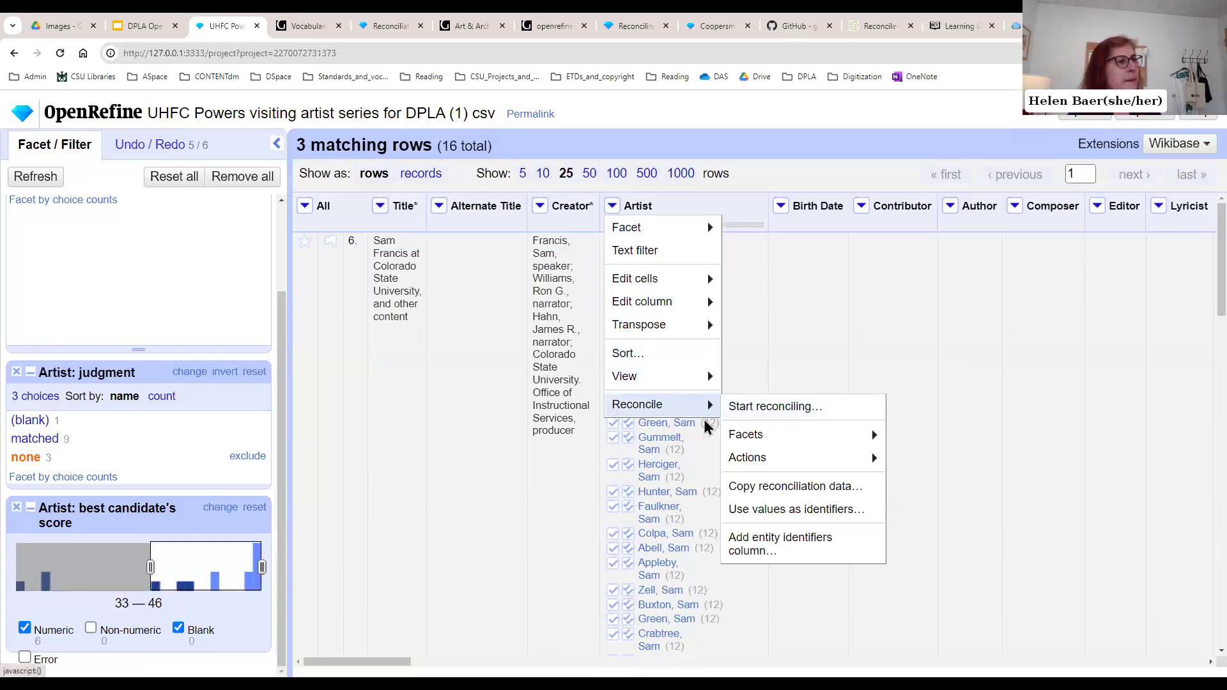
mouse_move(764, 459)
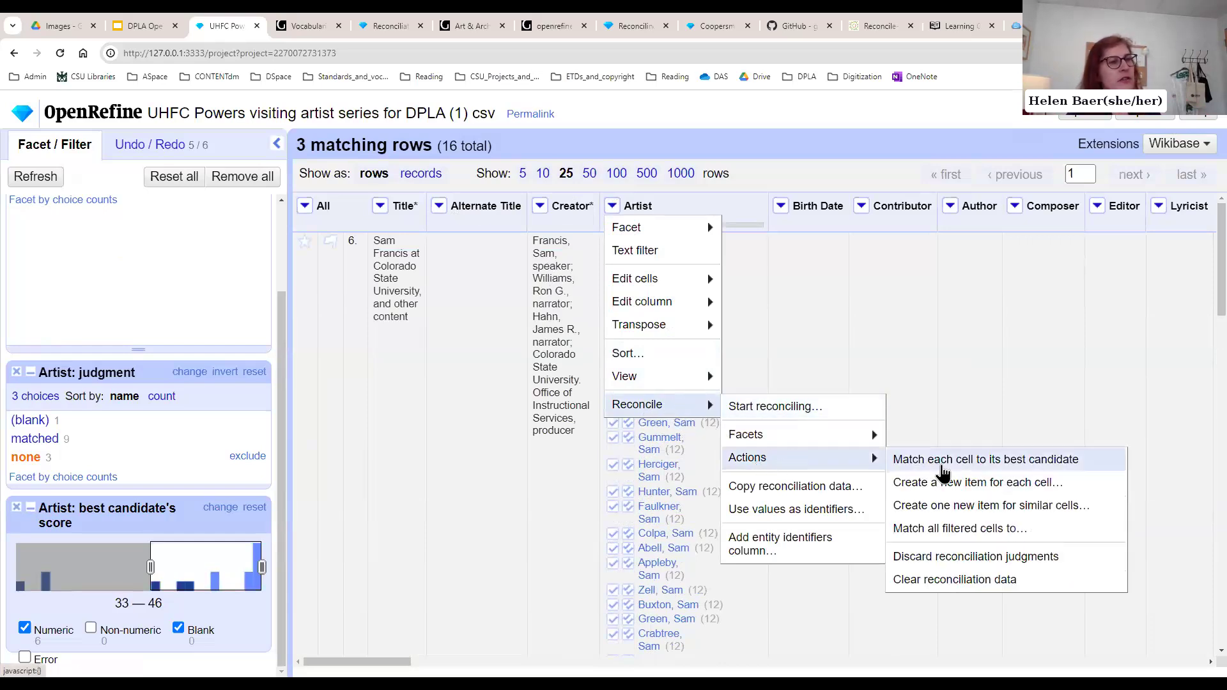
click(944, 464)
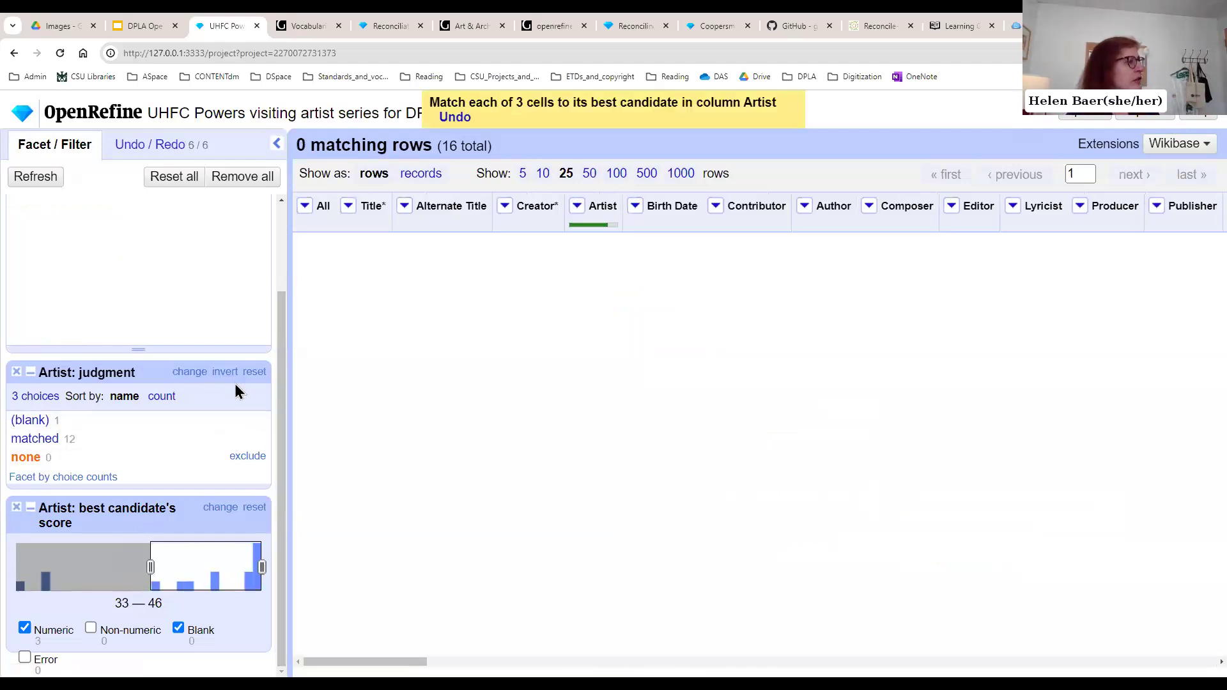
Step: Reset the best candidate's score facet and review the ULAN candidates for the remaining Artist rows with judgment "none"
click(255, 507)
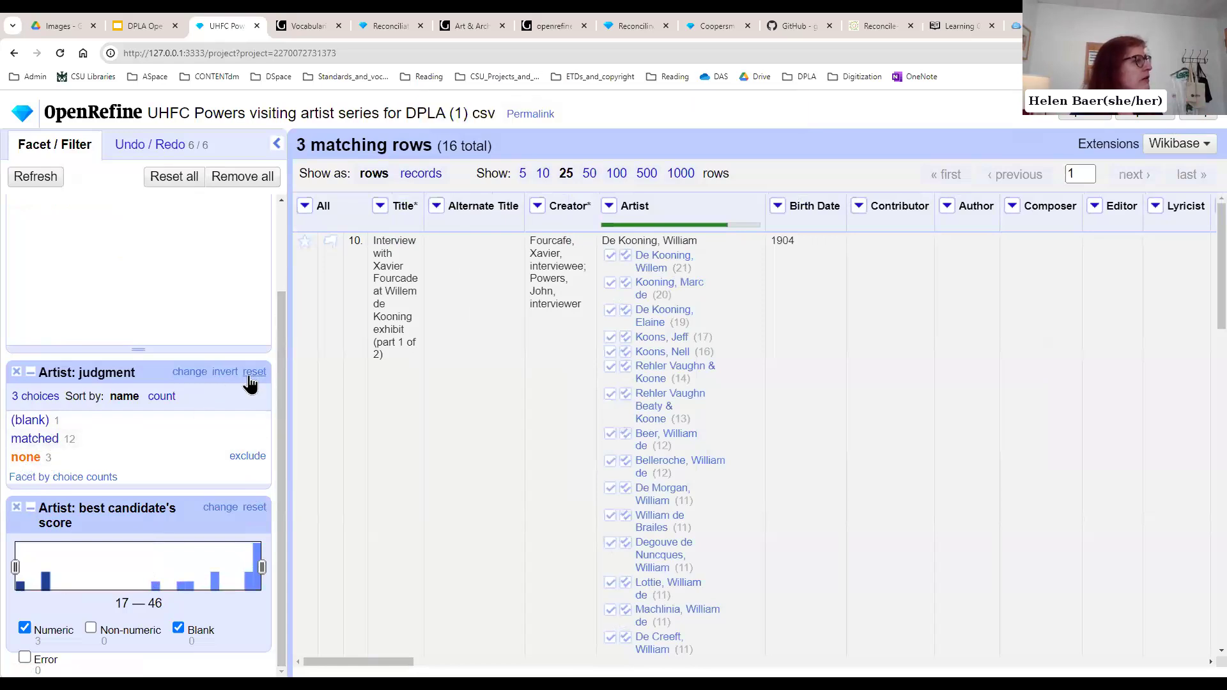
scroll(249, 384, up, 2)
scroll(281, 466, down, 3)
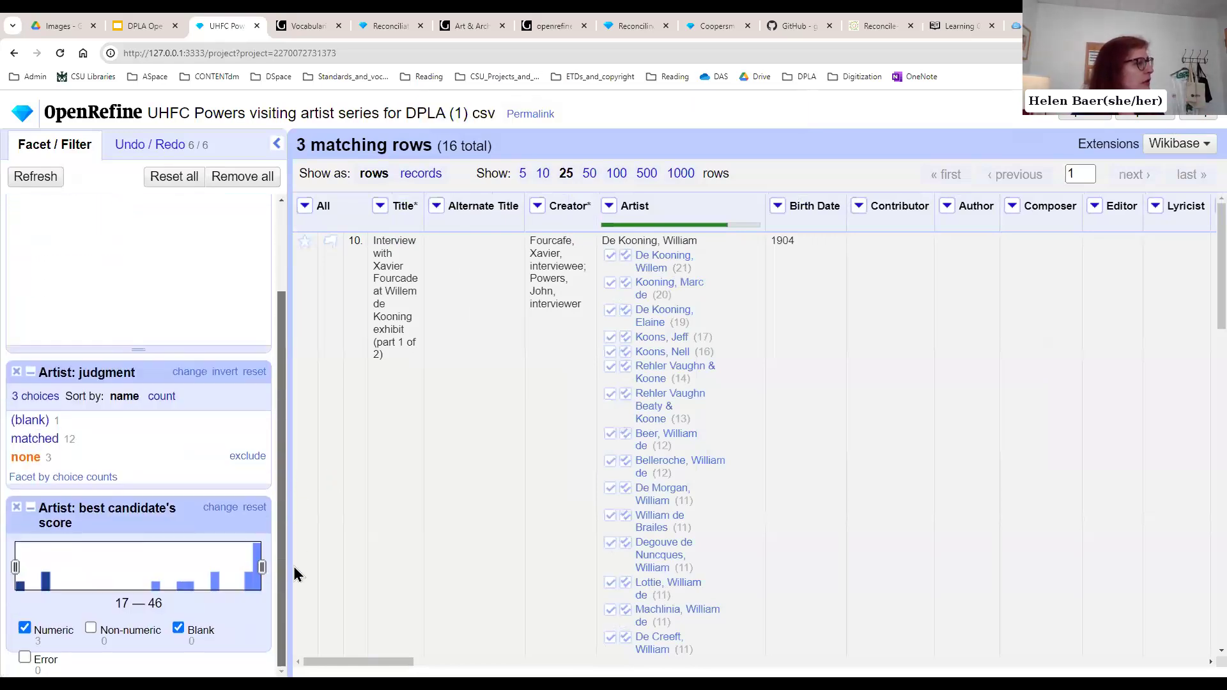
mouse_move(660, 515)
scroll(797, 430, down, 3)
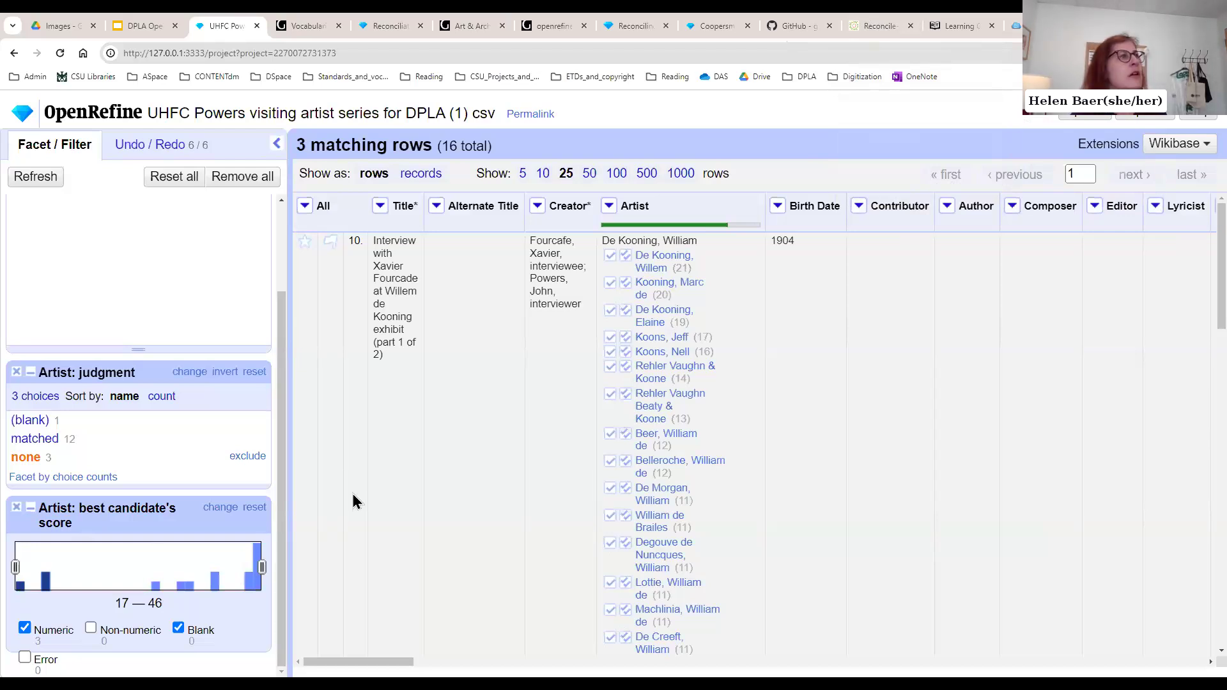
click(137, 29)
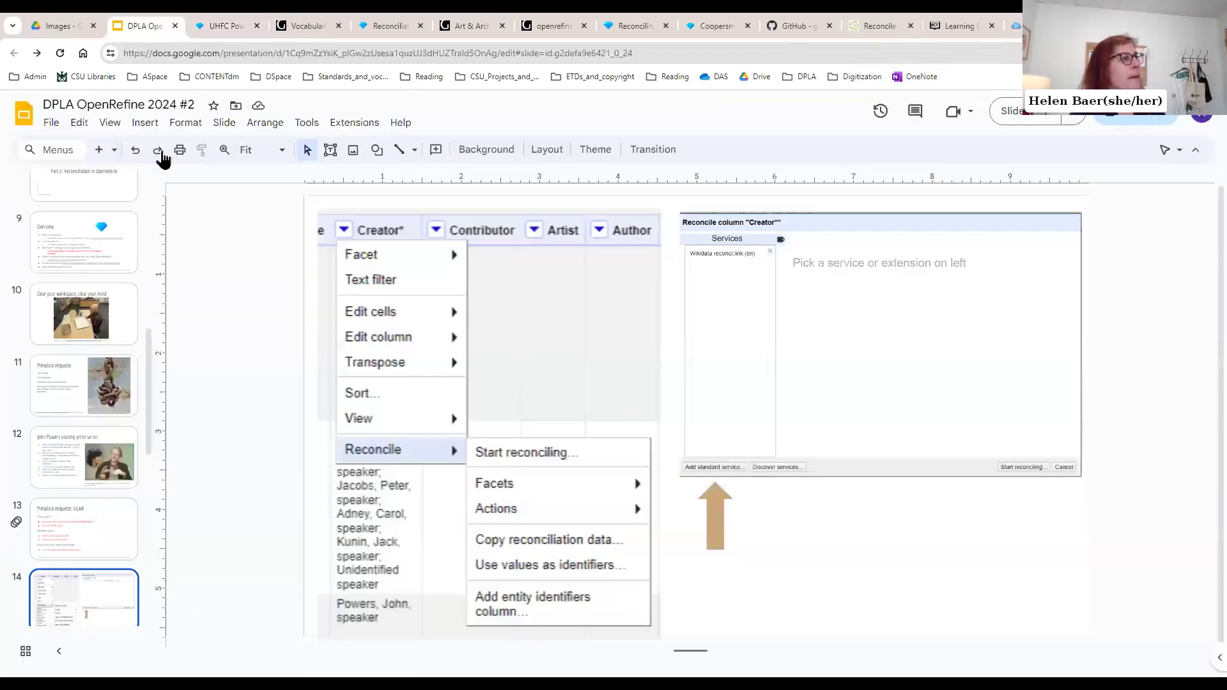
scroll(195, 411, down, 2)
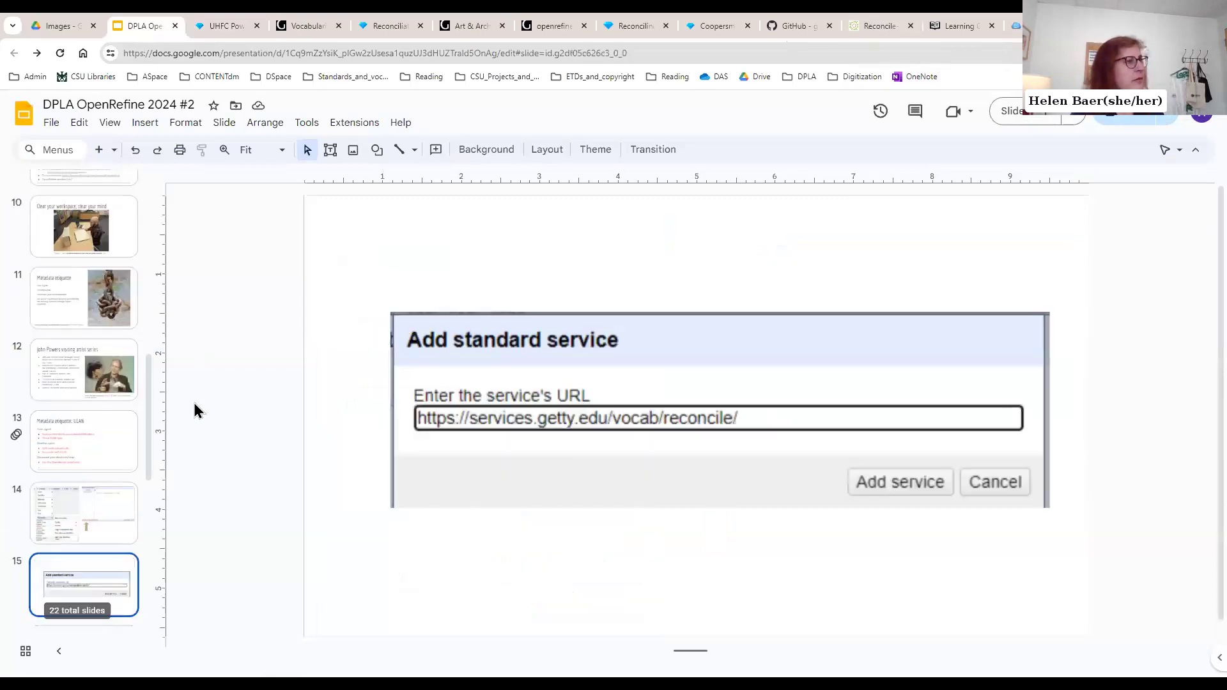
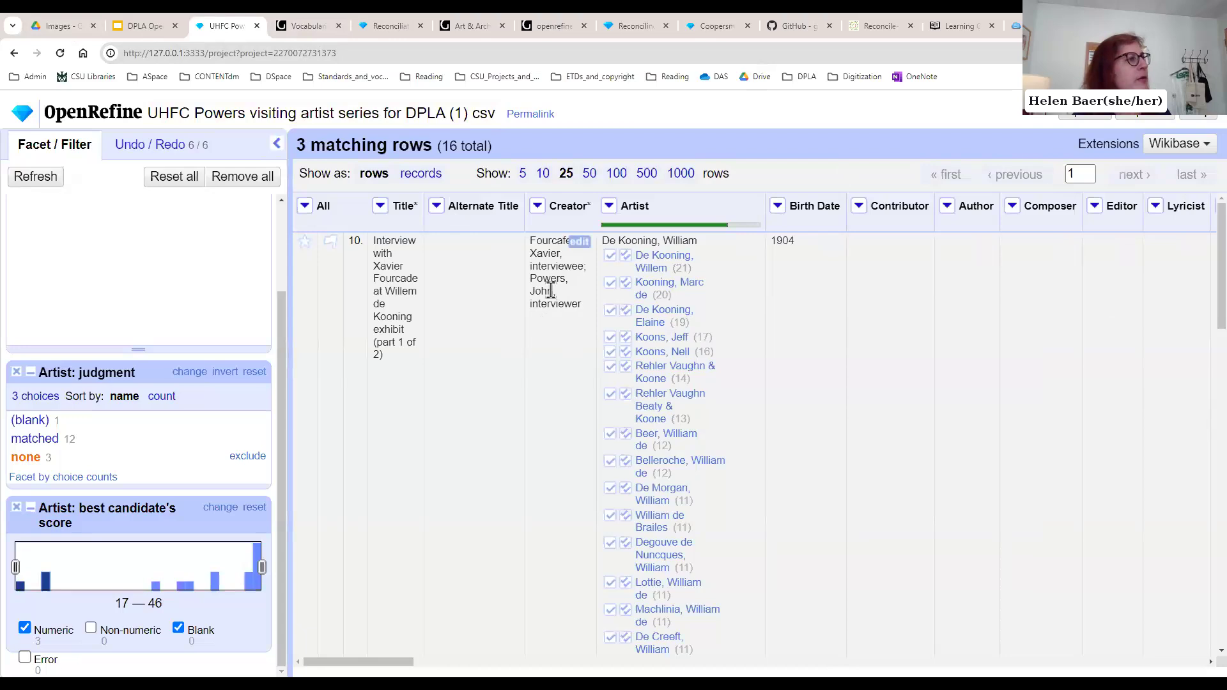
click(610, 207)
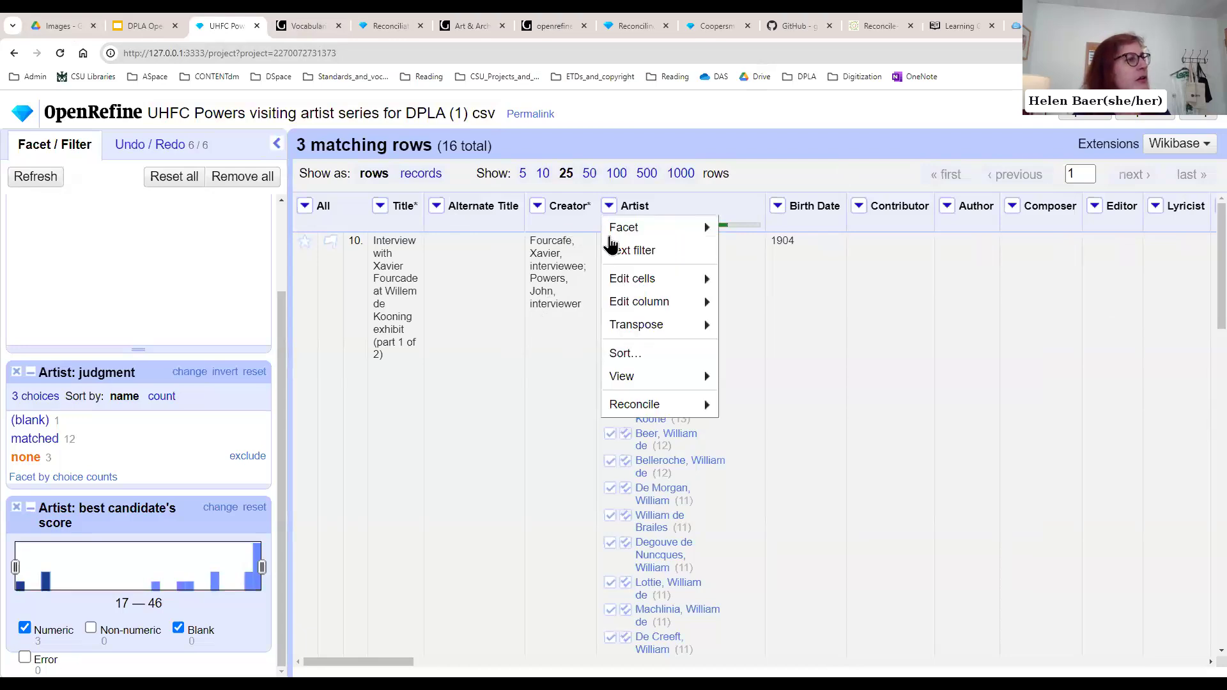
mouse_move(619, 405)
mouse_move(750, 464)
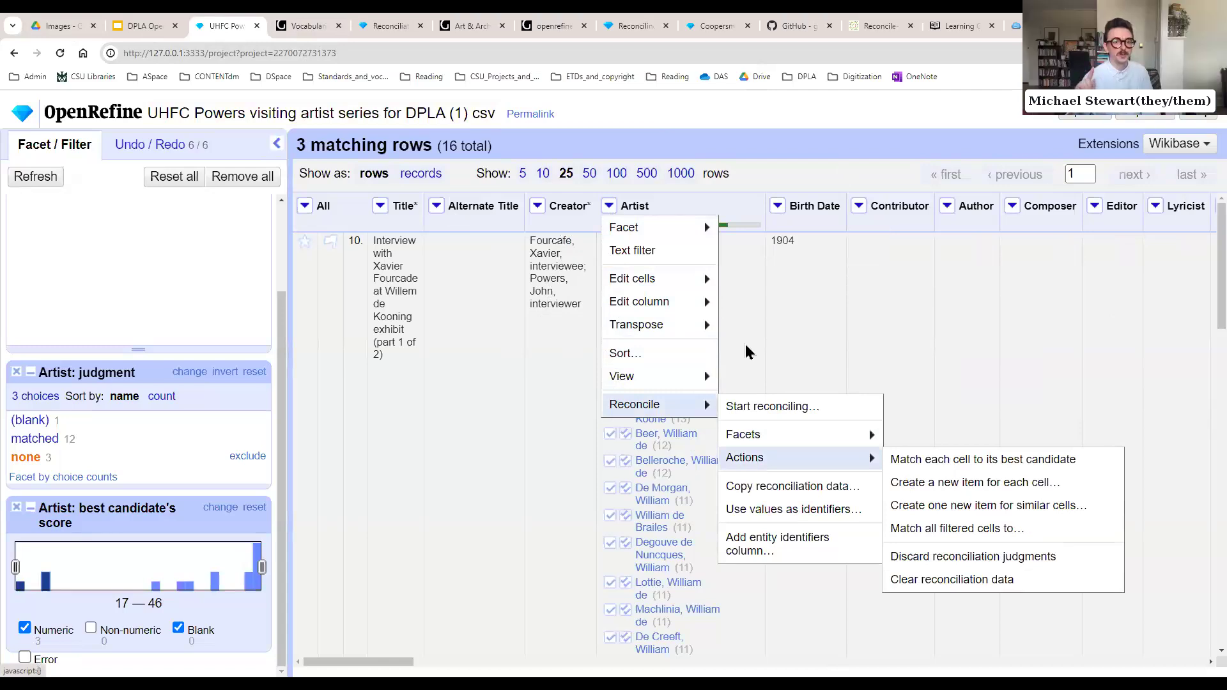
mouse_move(855, 452)
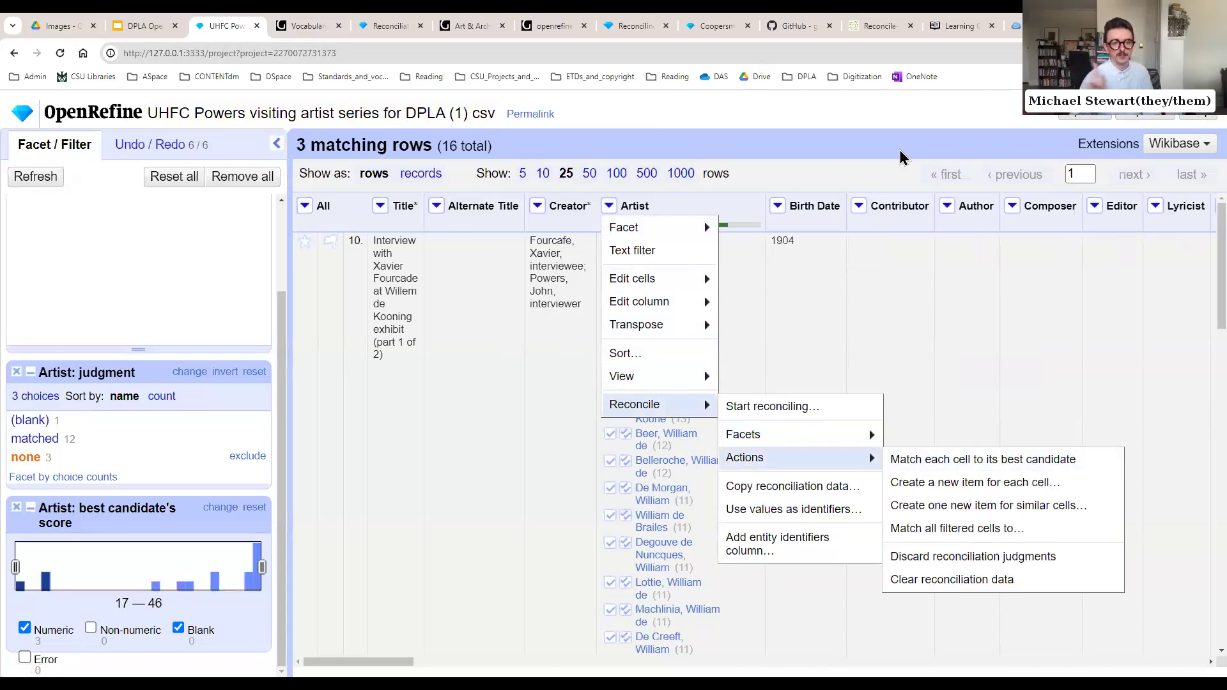
click(608, 208)
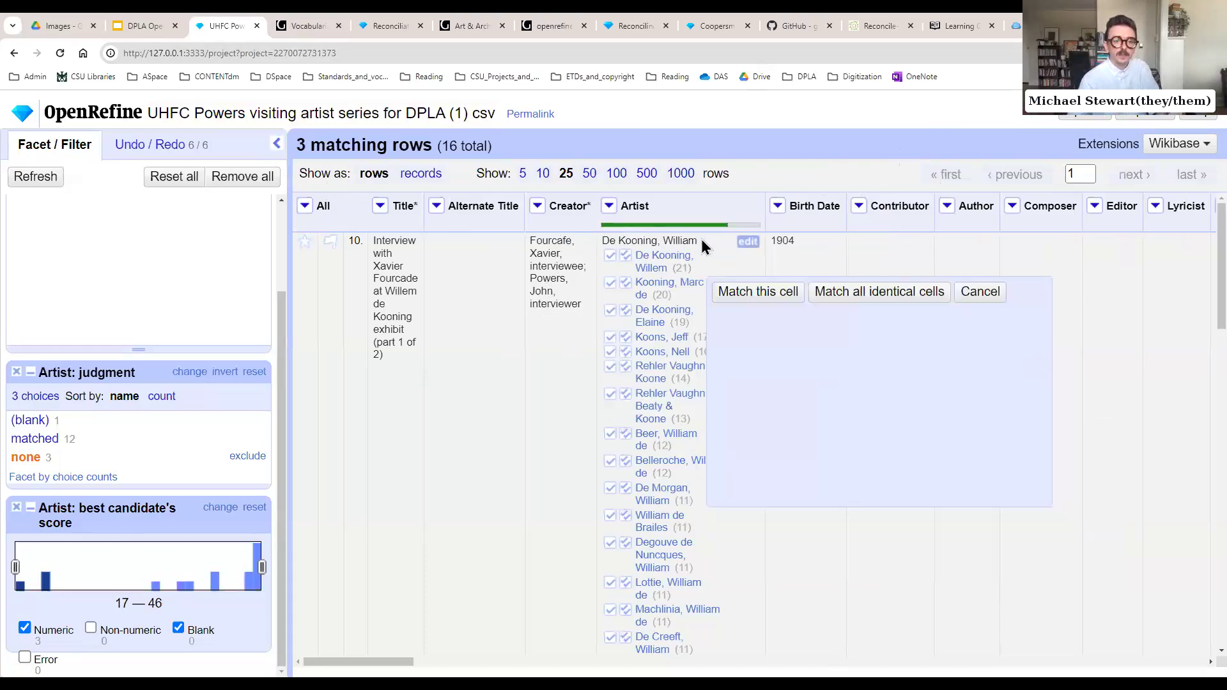
Step: Match each remaining unmatched Artist cell to its best candidate and reset the judgment facet to show all rows
mouse_move(644, 308)
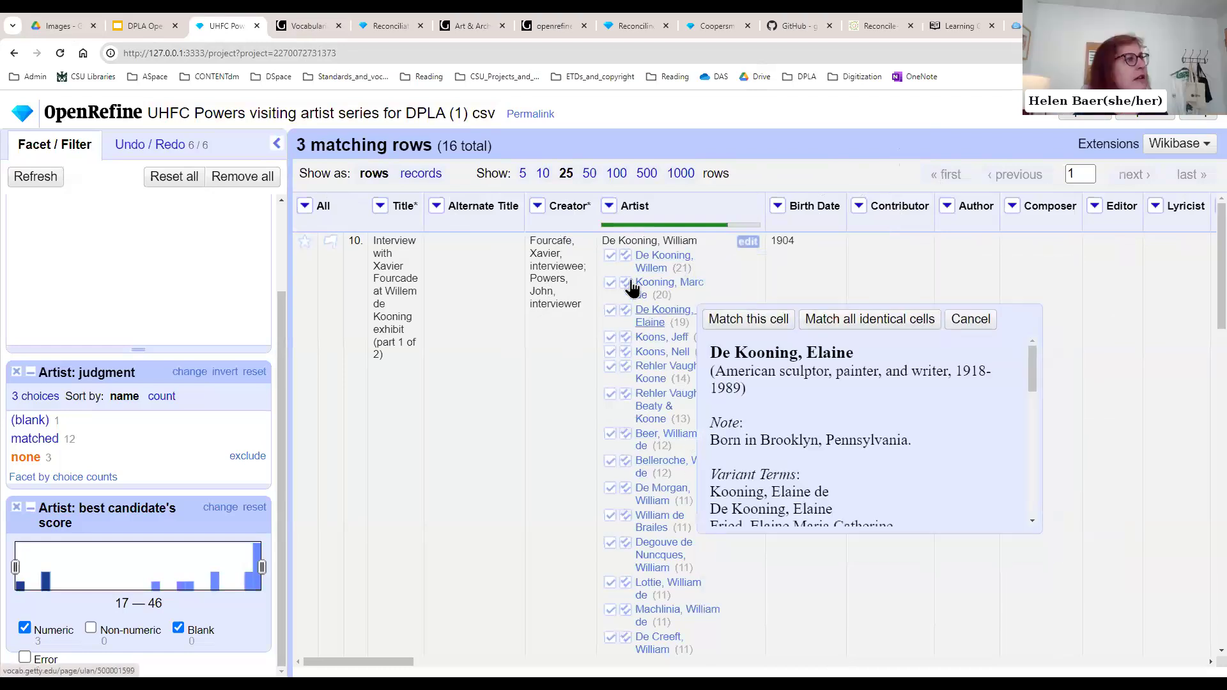
mouse_move(687, 287)
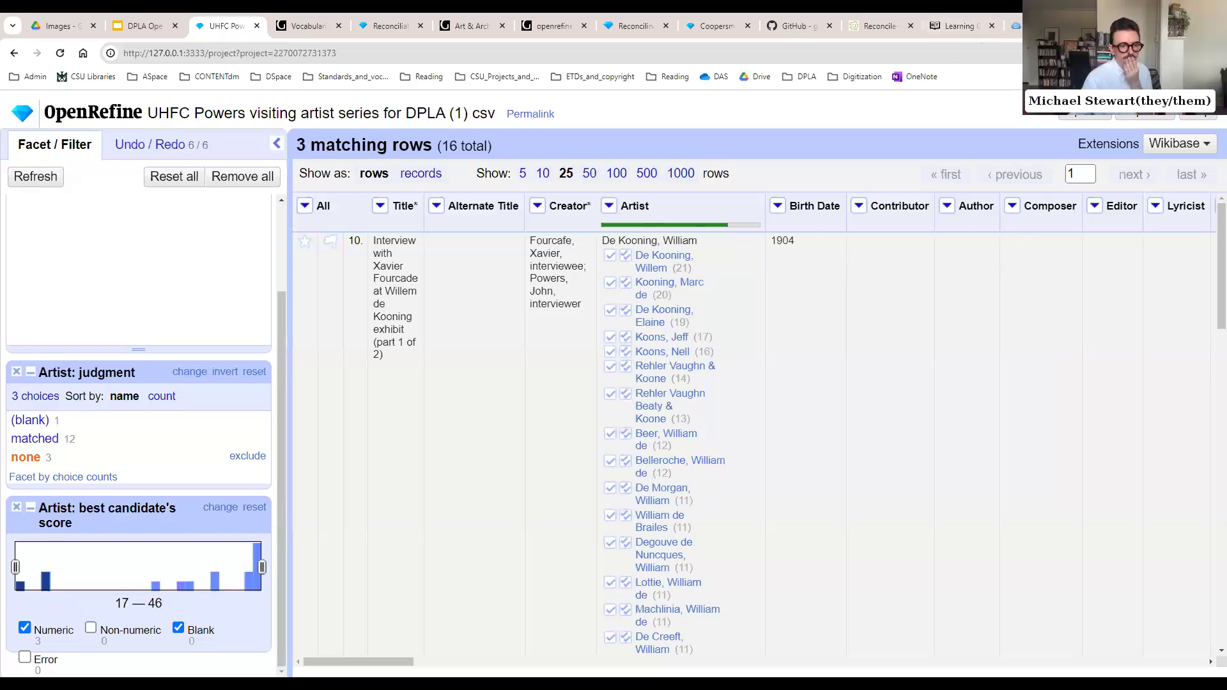
click(609, 206)
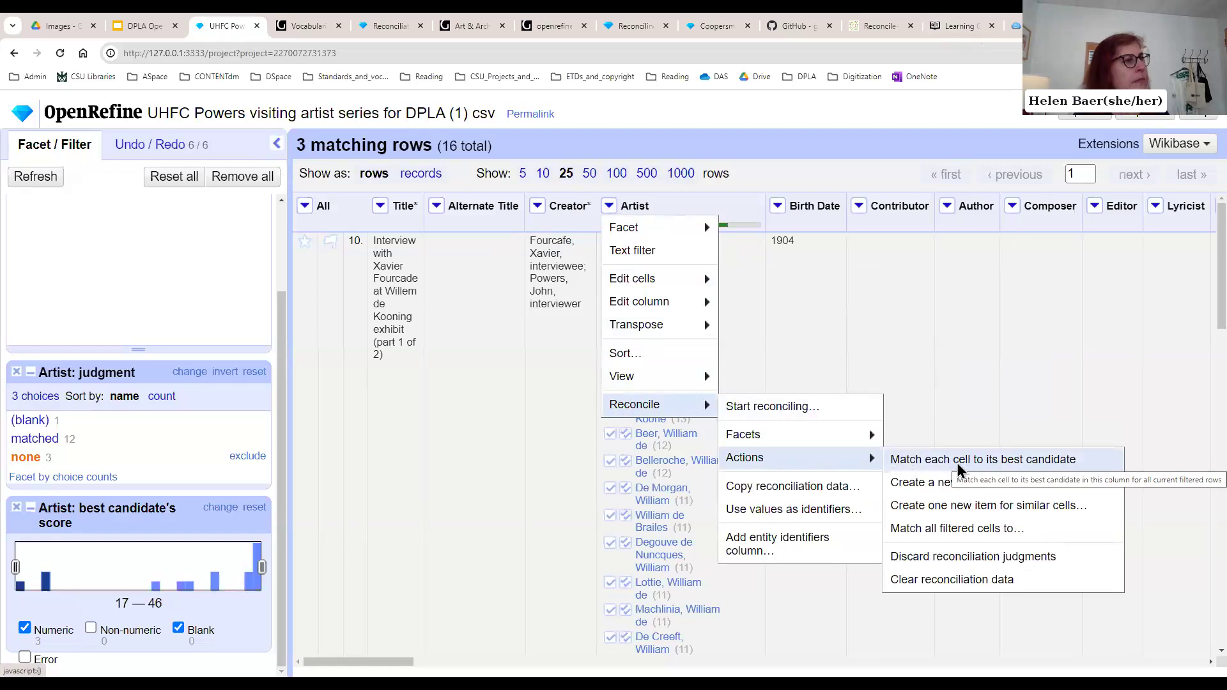
click(957, 464)
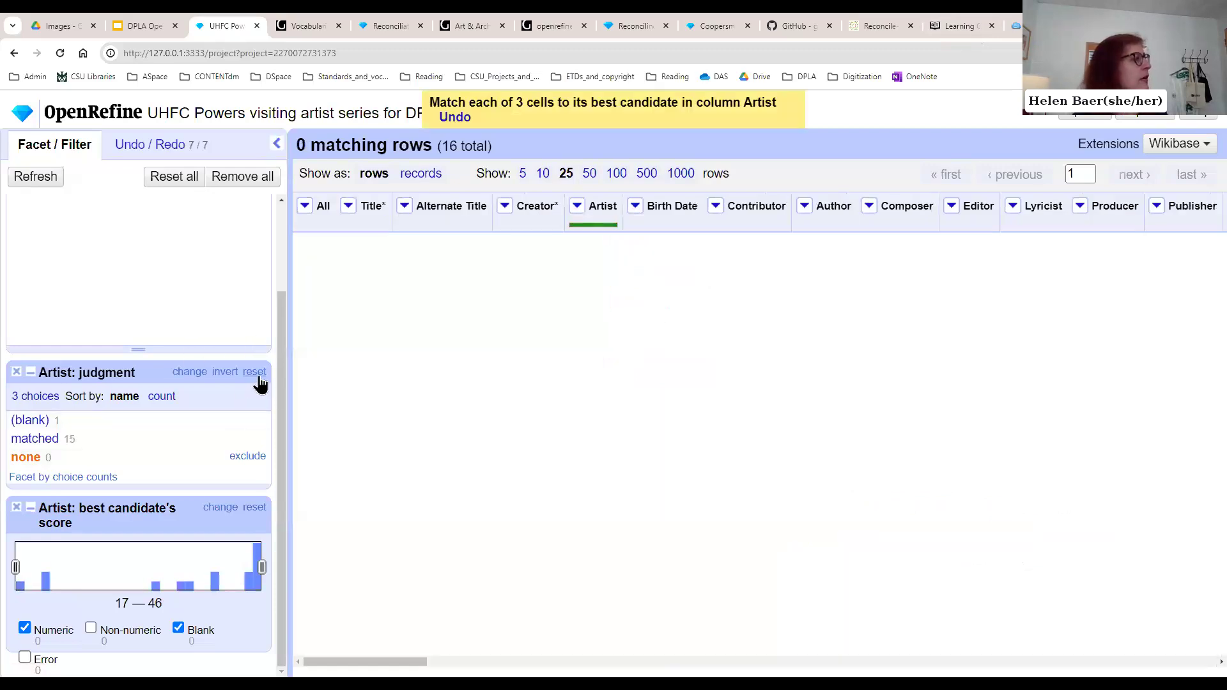
click(254, 372)
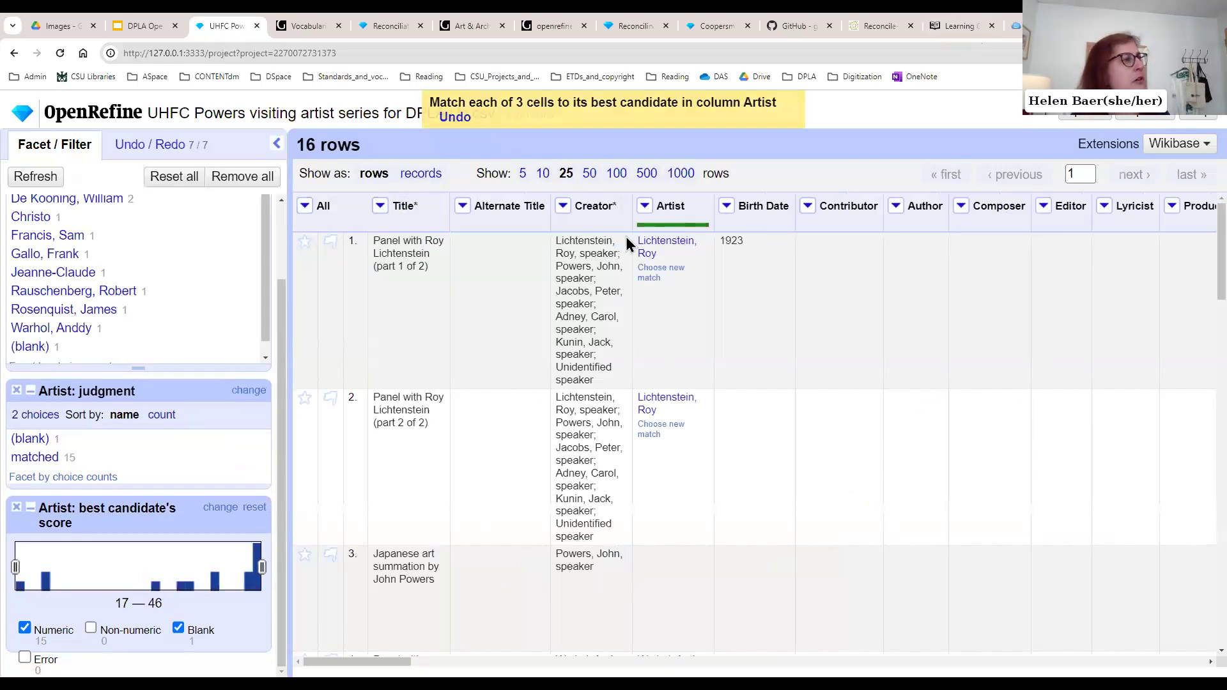
Step: Add an entity identifiers column named "ULAN URI" based on the reconciled Artist column
click(646, 207)
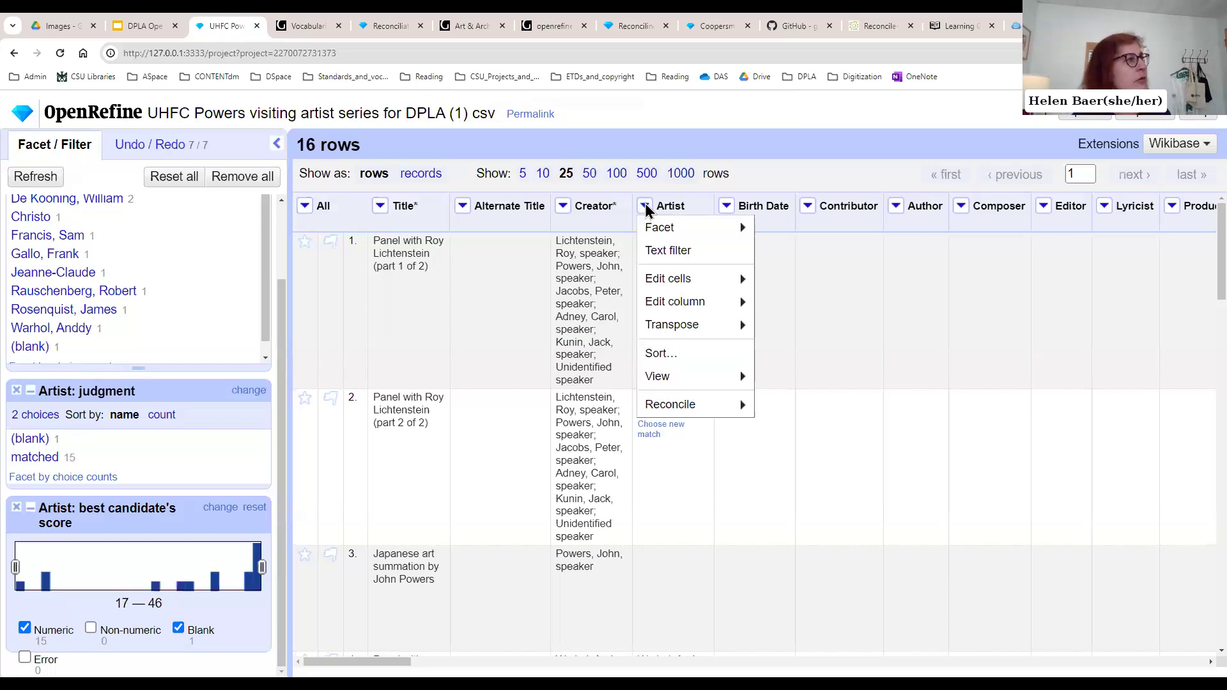
mouse_move(639, 237)
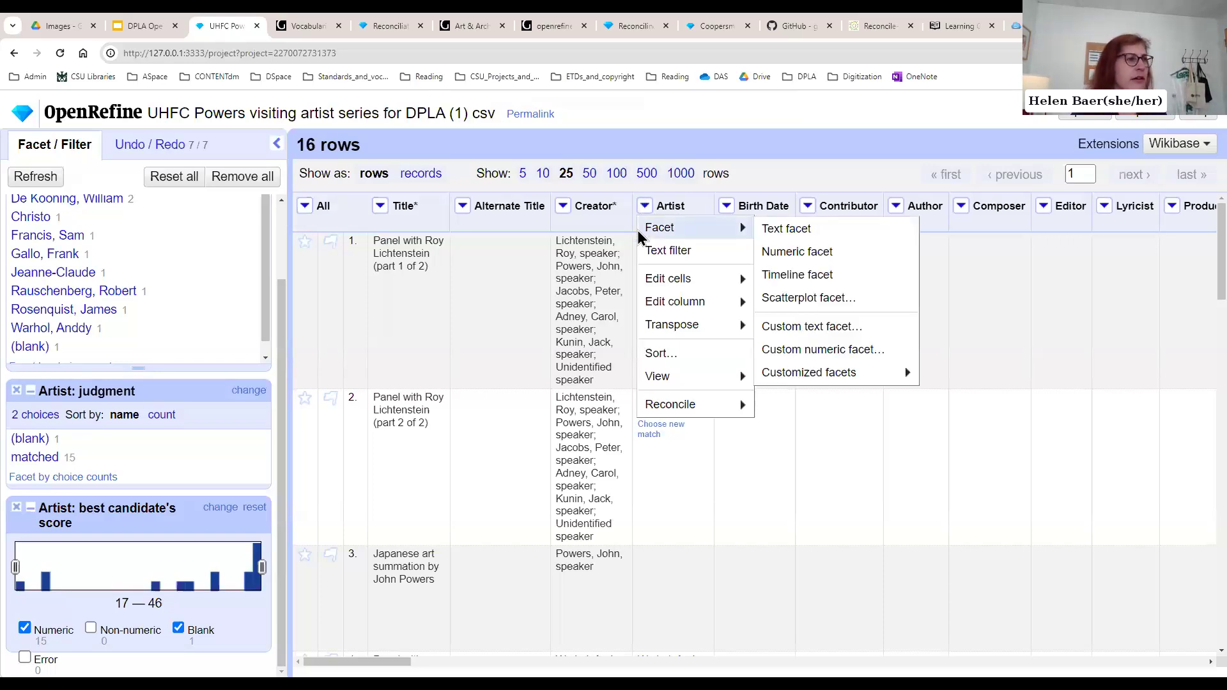
mouse_move(686, 407)
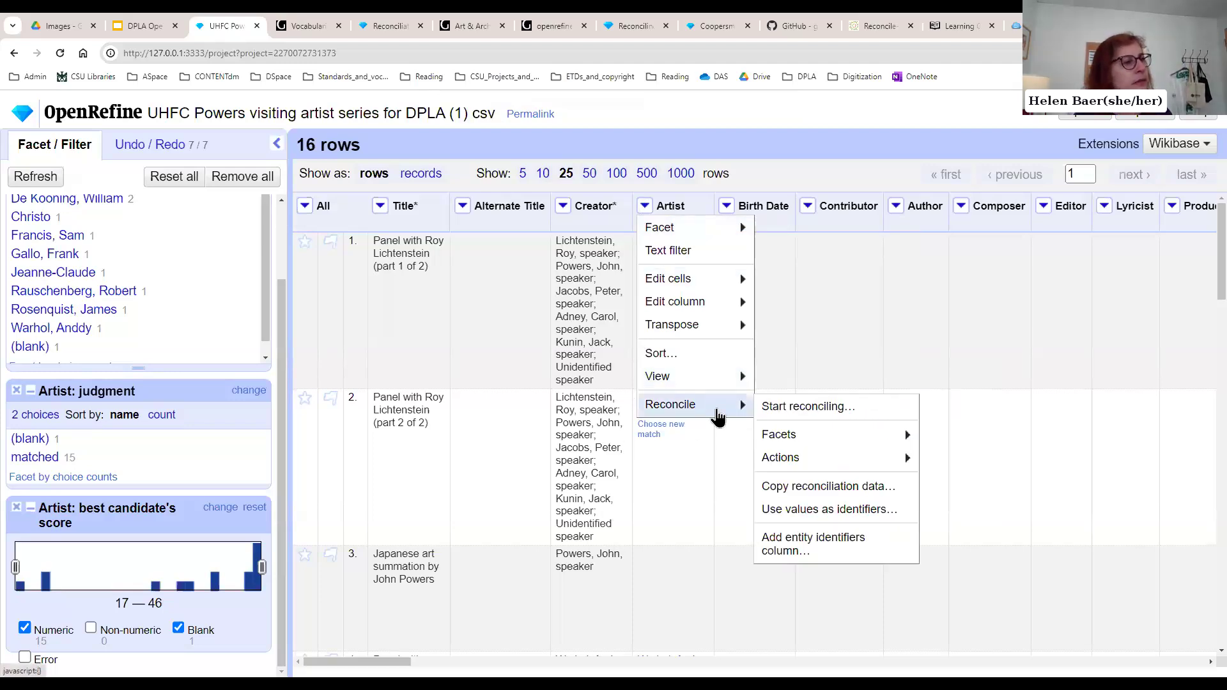
mouse_move(817, 443)
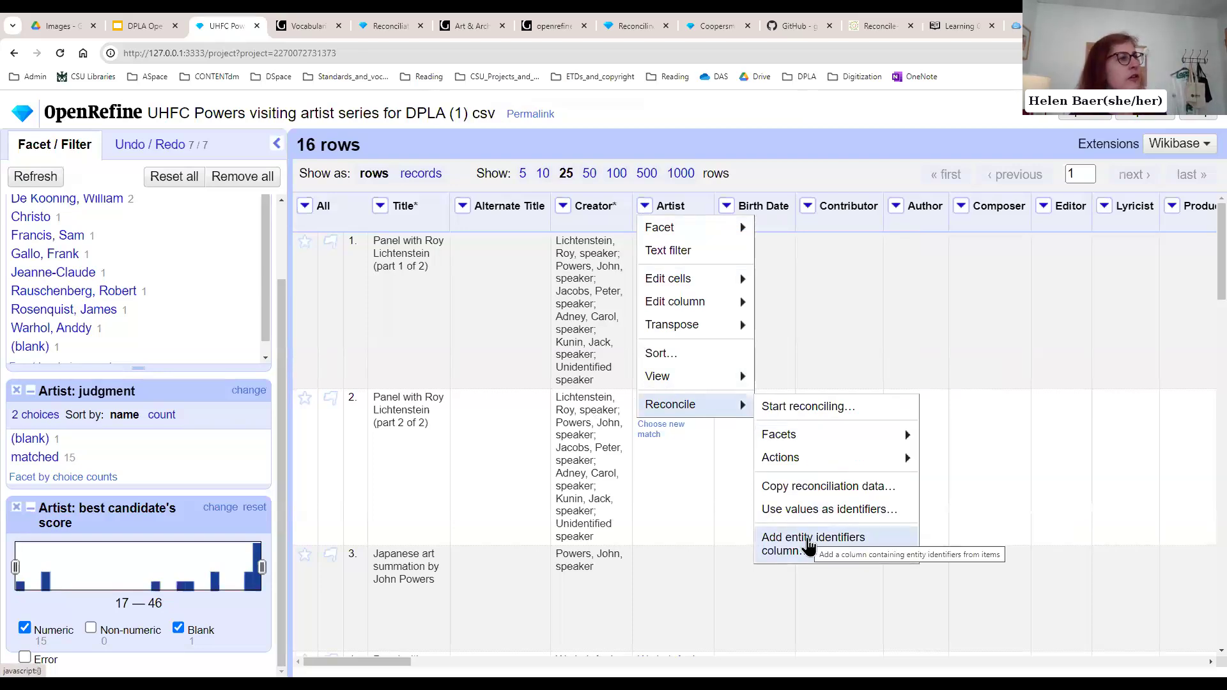
click(809, 546)
click(610, 213)
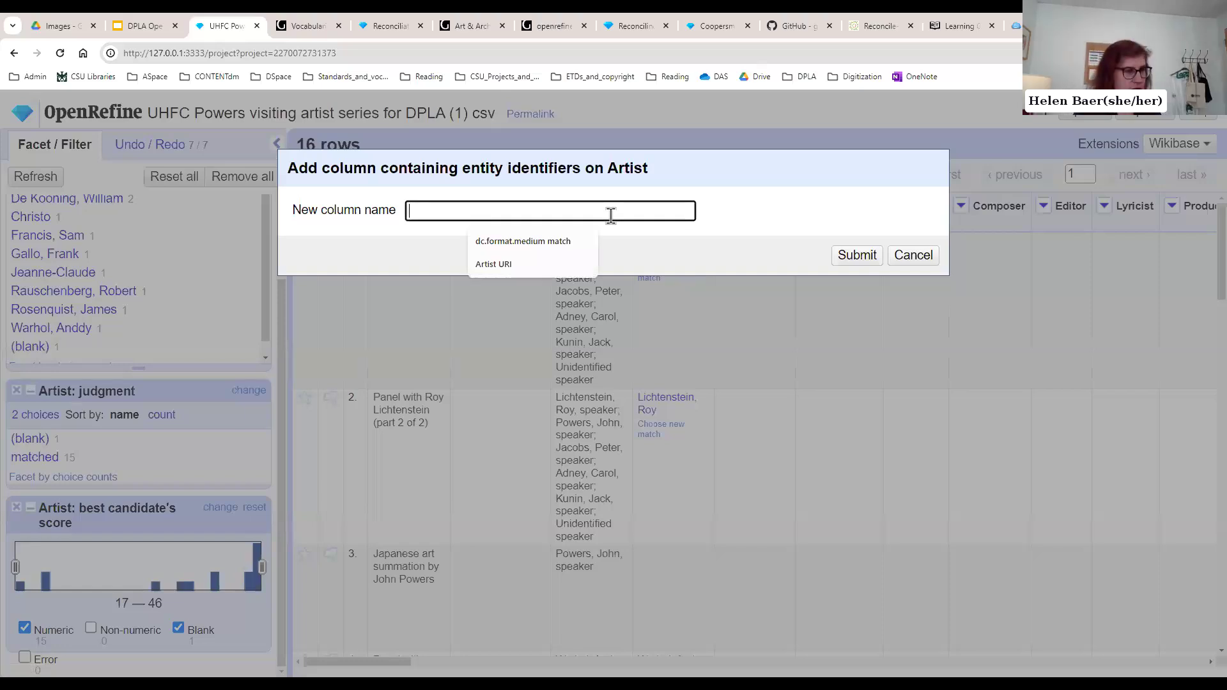
click(512, 264)
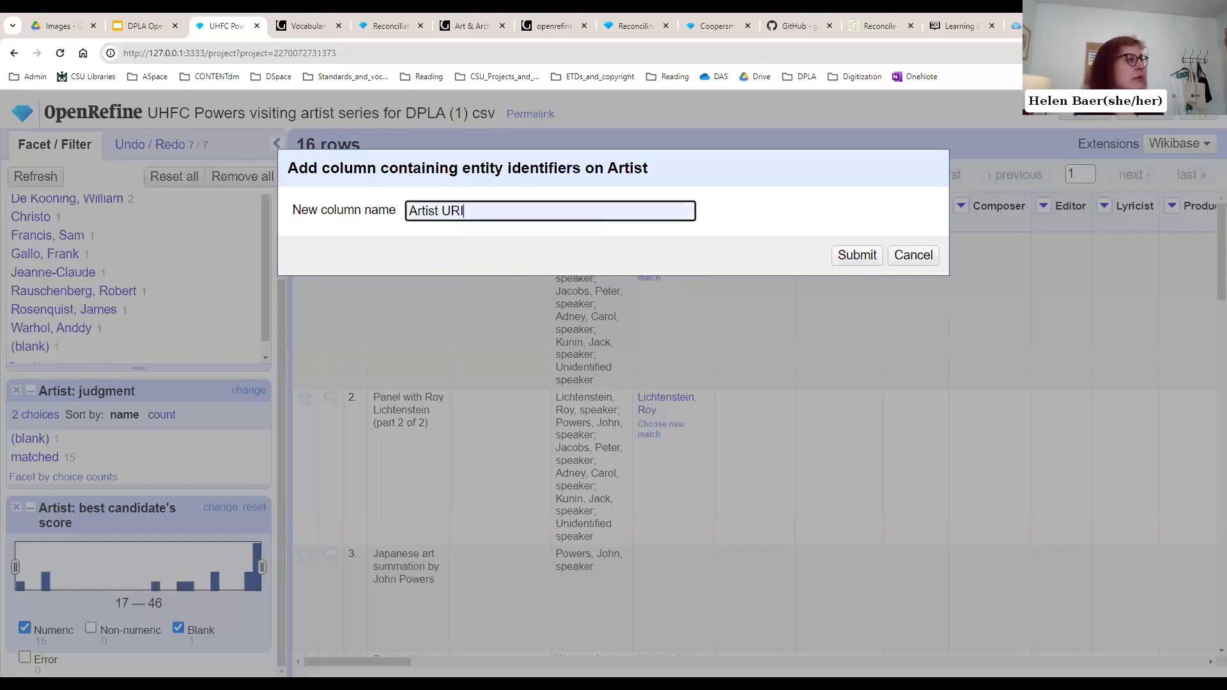
click(444, 210)
double_click(414, 210)
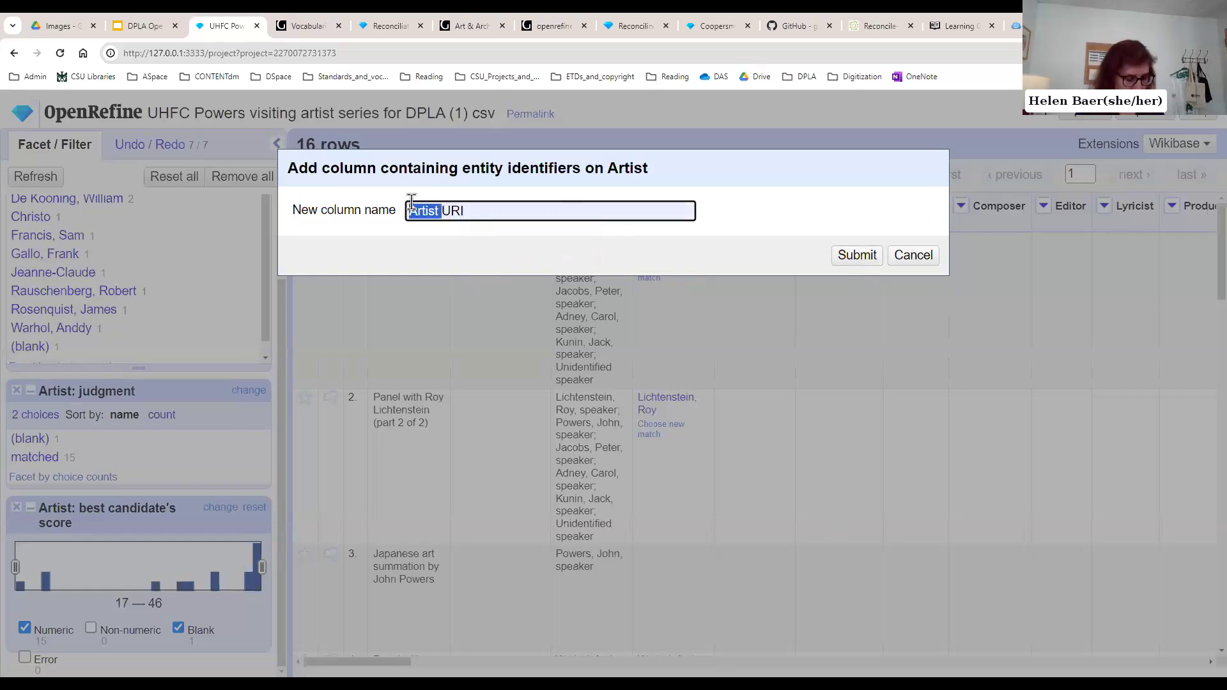
text(ULAN)
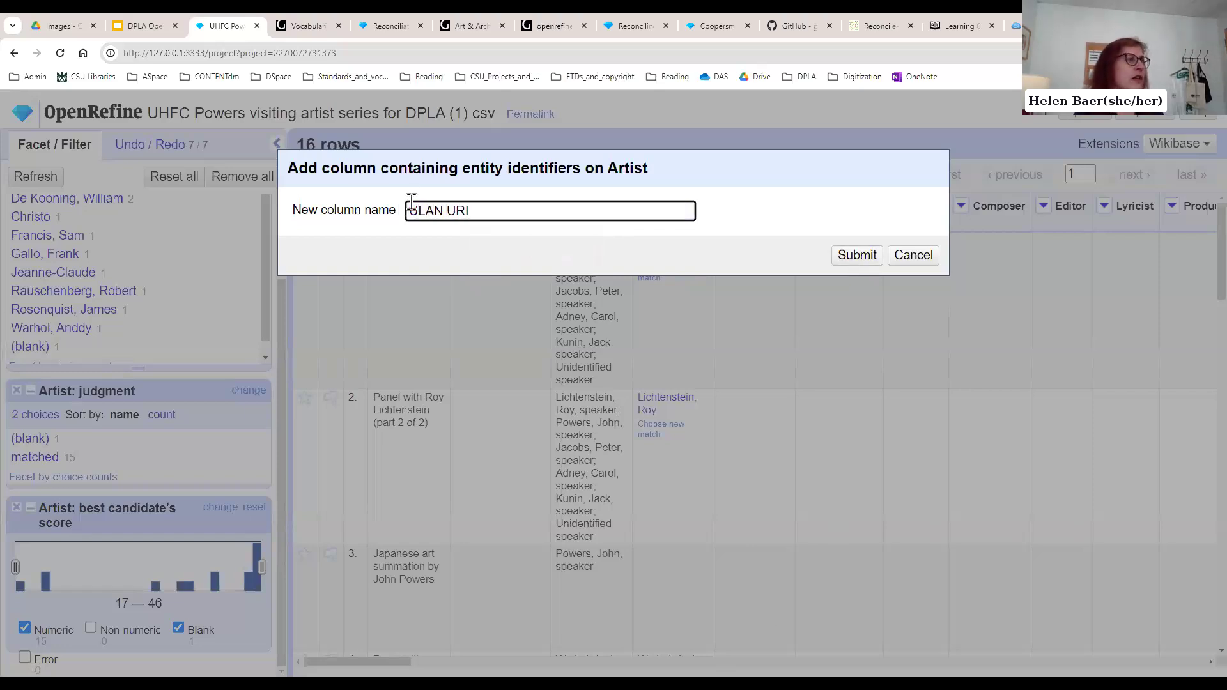
click(854, 256)
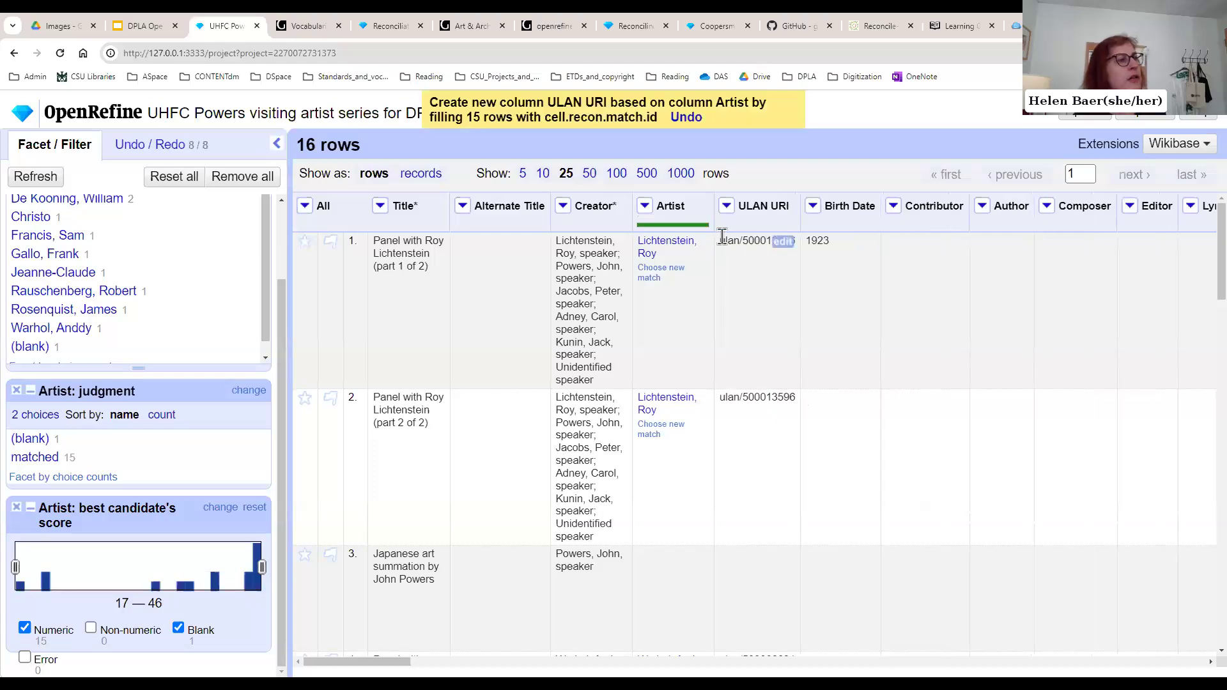
Step: Open the ULAN record of row 1's artist, Lichtenstein, Roy, and compare its page link with the cell's identifier
drag(720, 242, 807, 243)
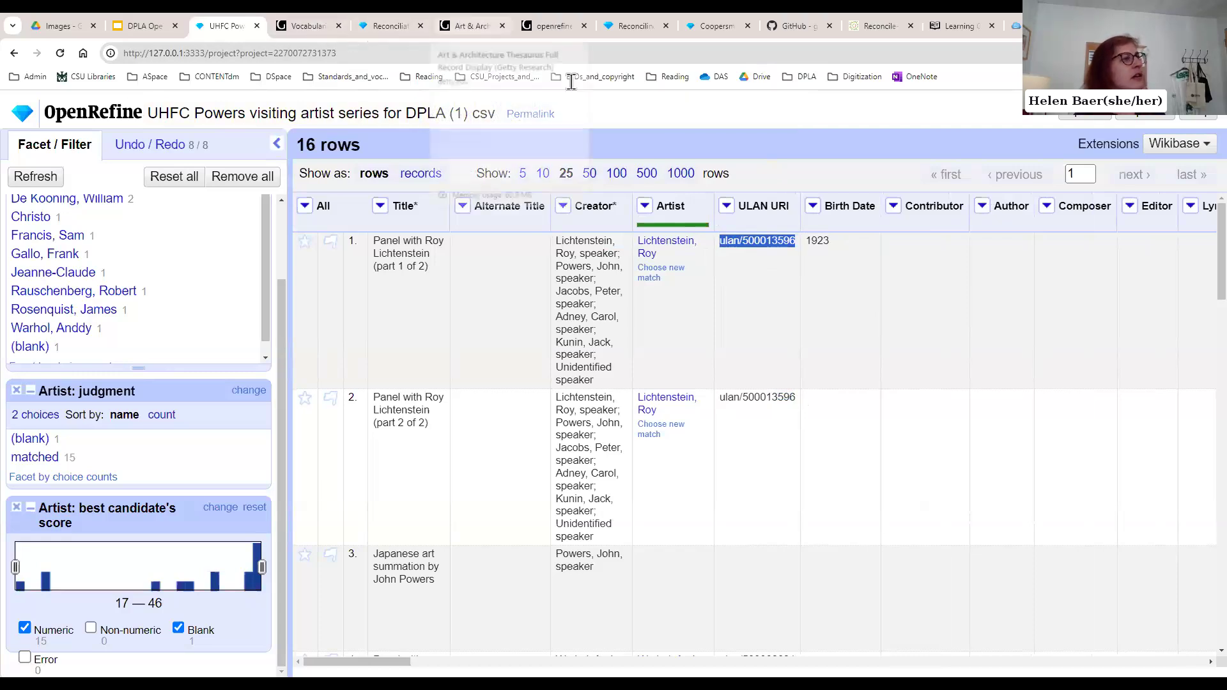
click(651, 246)
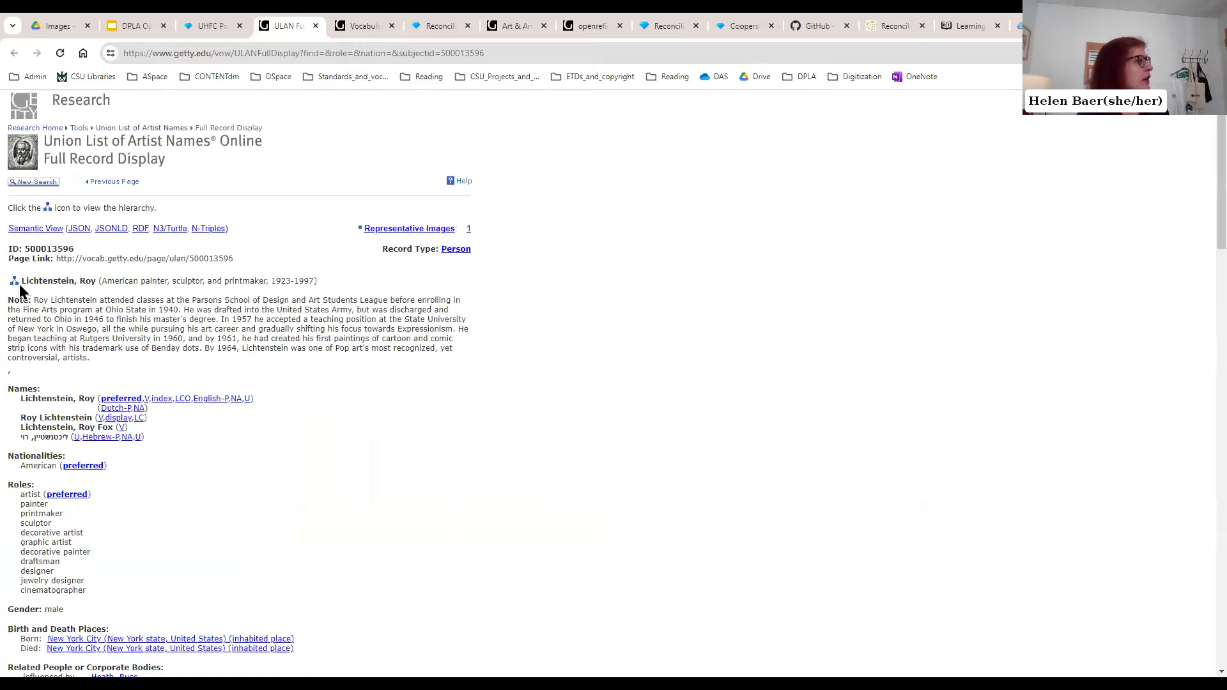
drag(20, 281, 96, 282)
drag(318, 281, 260, 262)
click(59, 258)
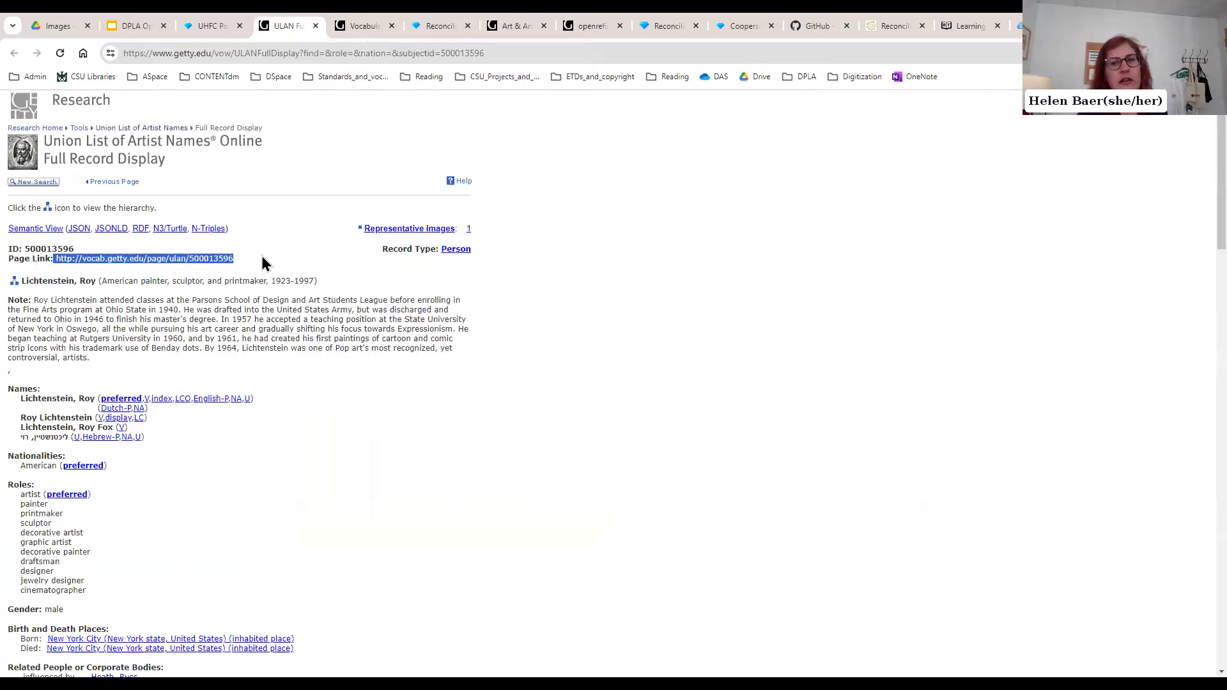
click(259, 259)
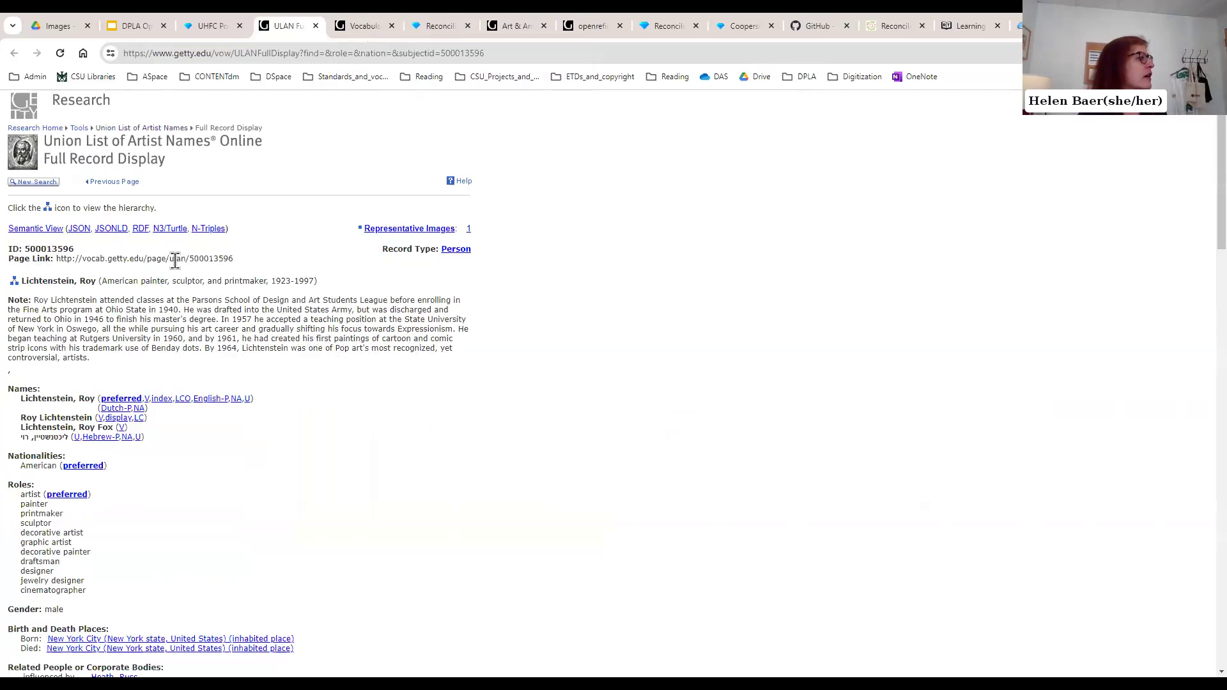
drag(166, 259, 157, 259)
drag(56, 258, 165, 260)
key(ctrl+c)
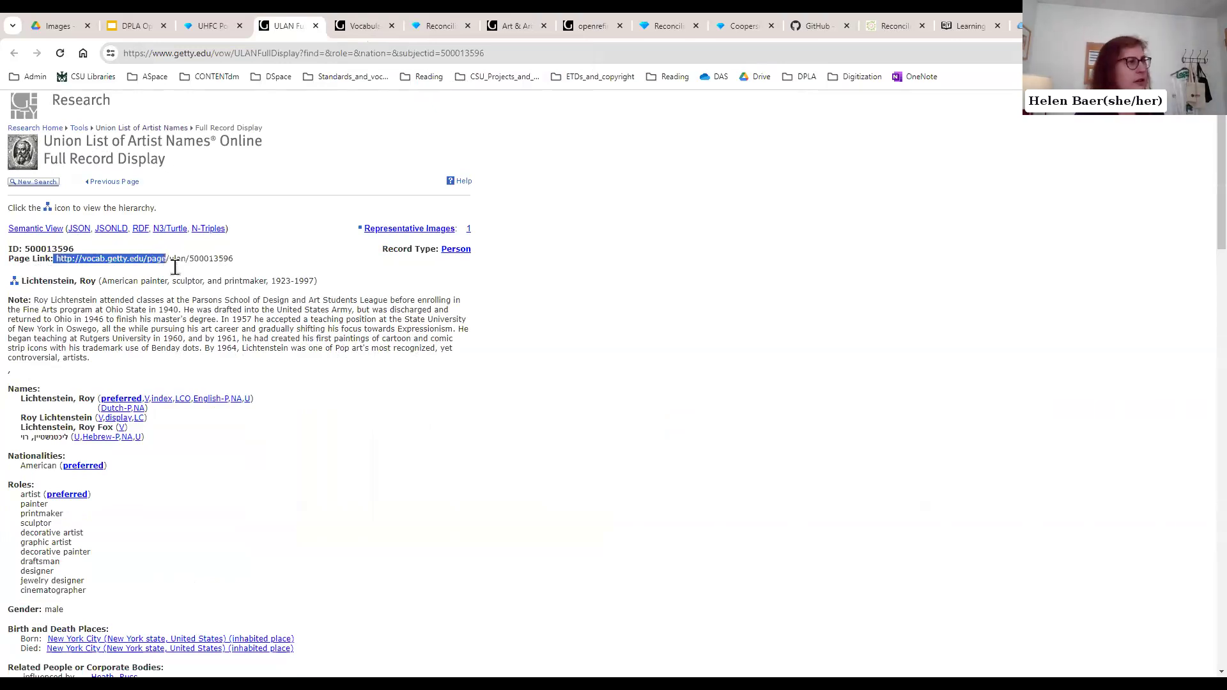
click(215, 30)
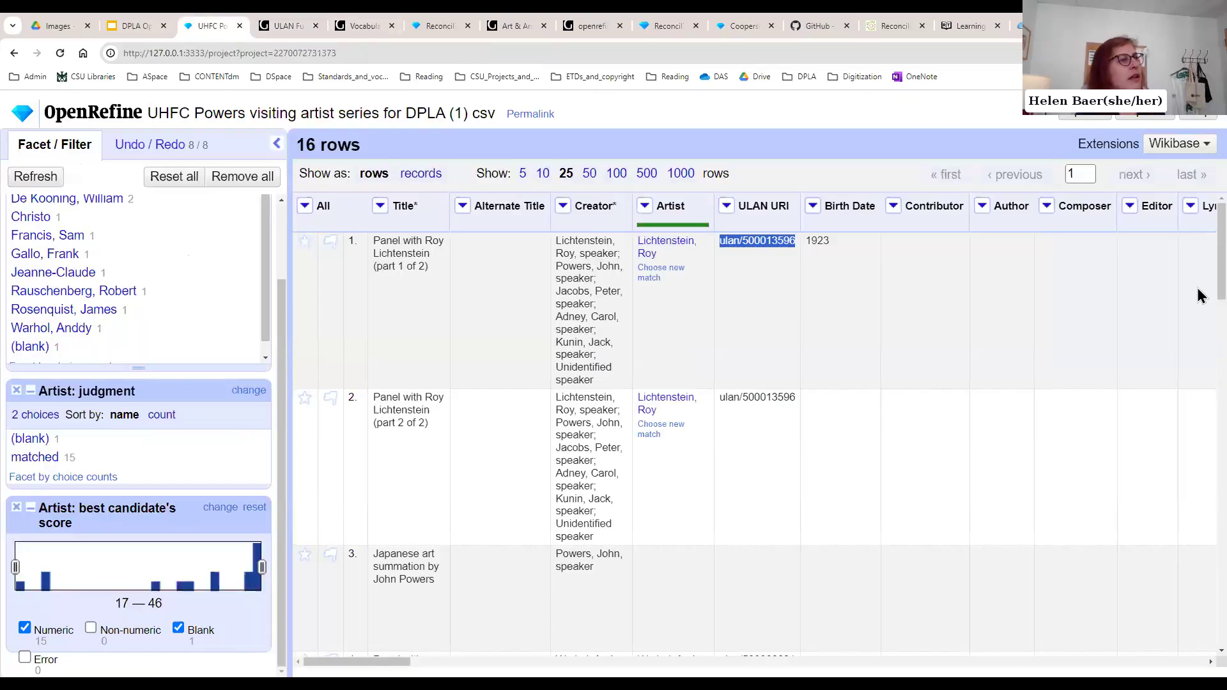
click(726, 206)
mouse_move(734, 278)
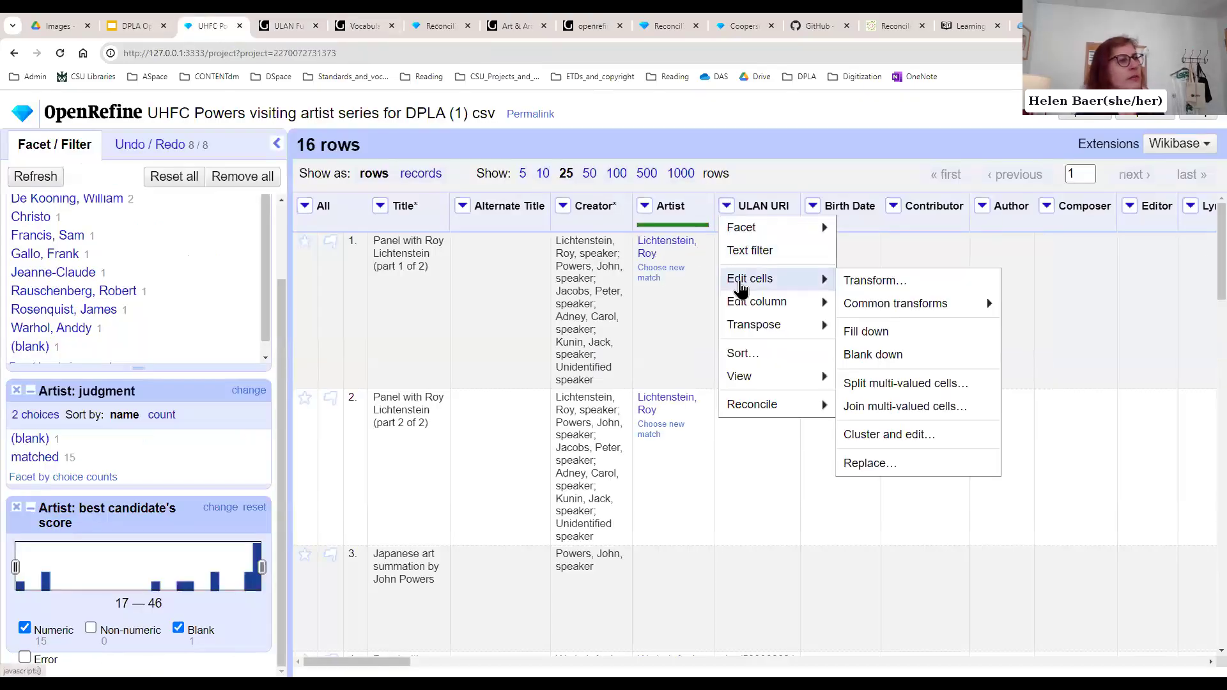
click(895, 281)
click(644, 208)
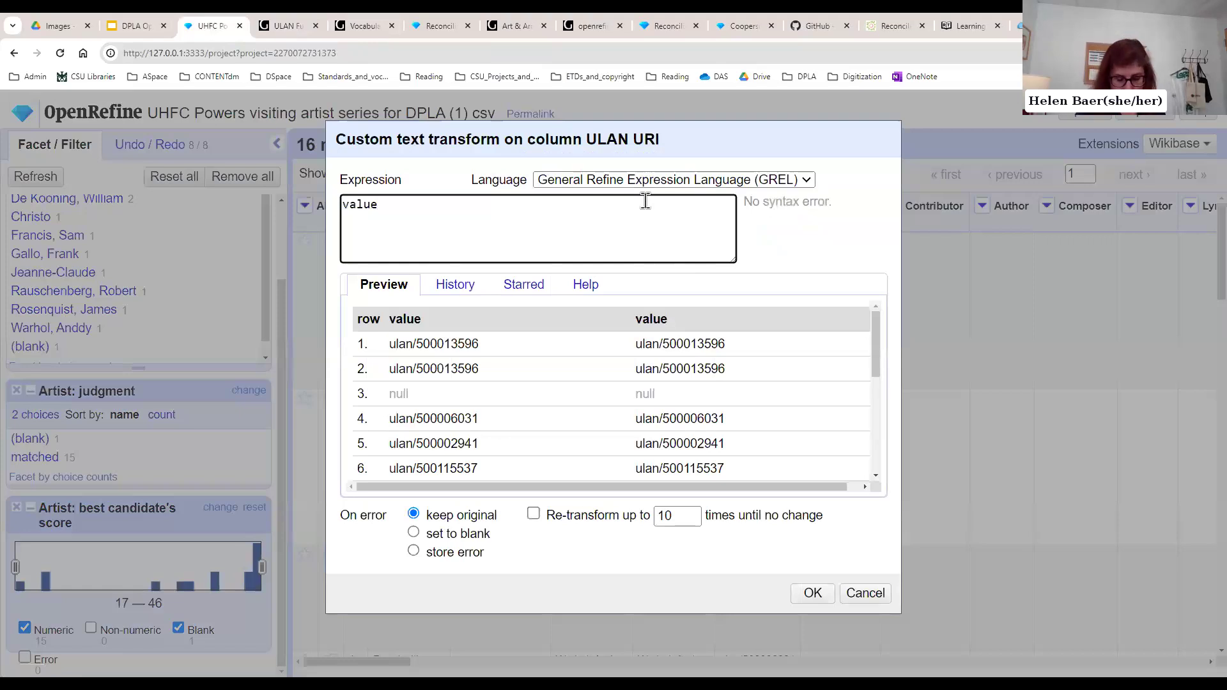
key(ctrl+v)
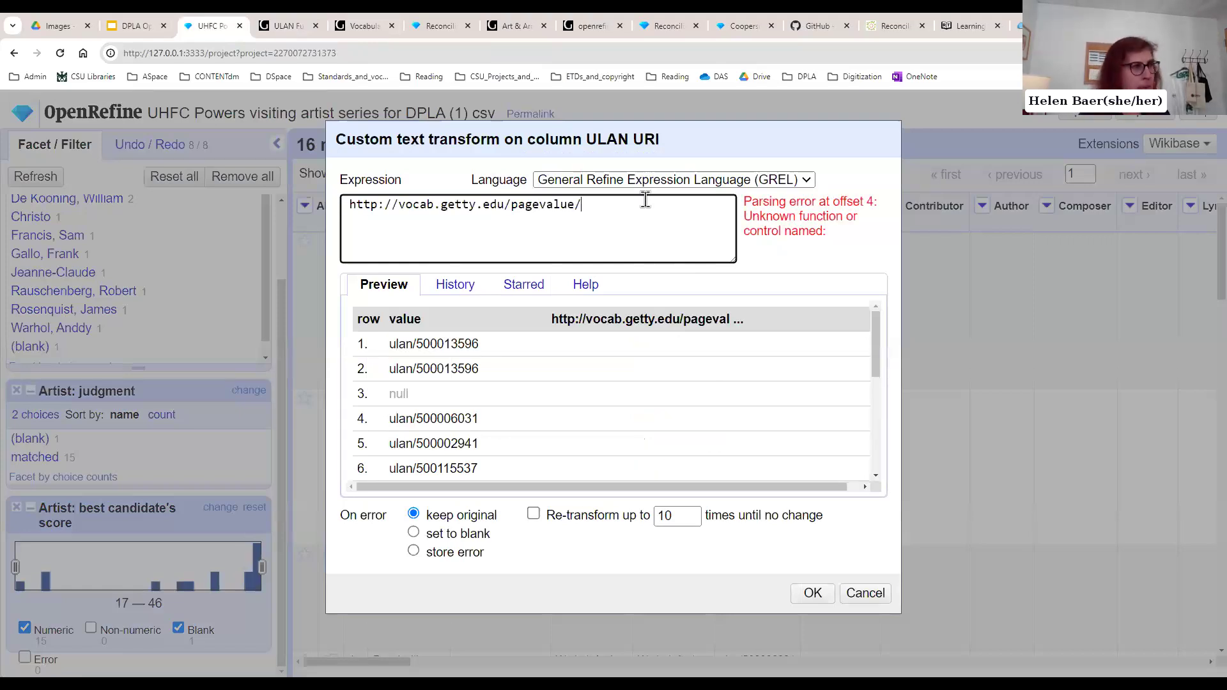
text(")
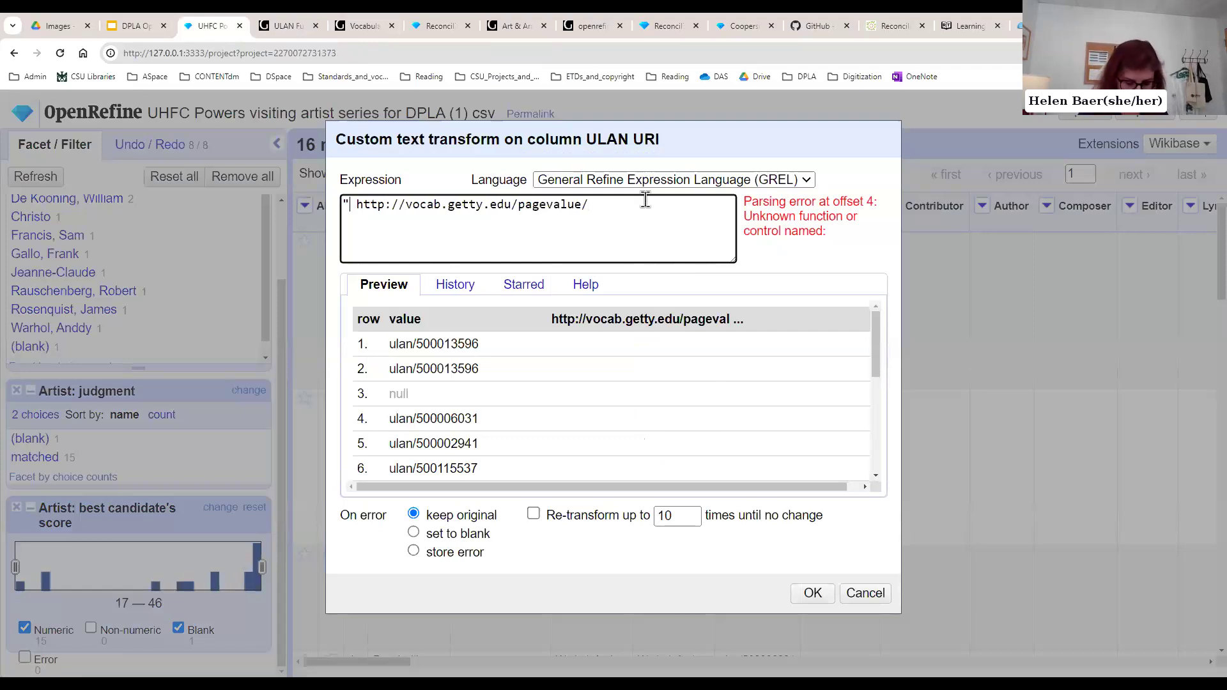
key(End)
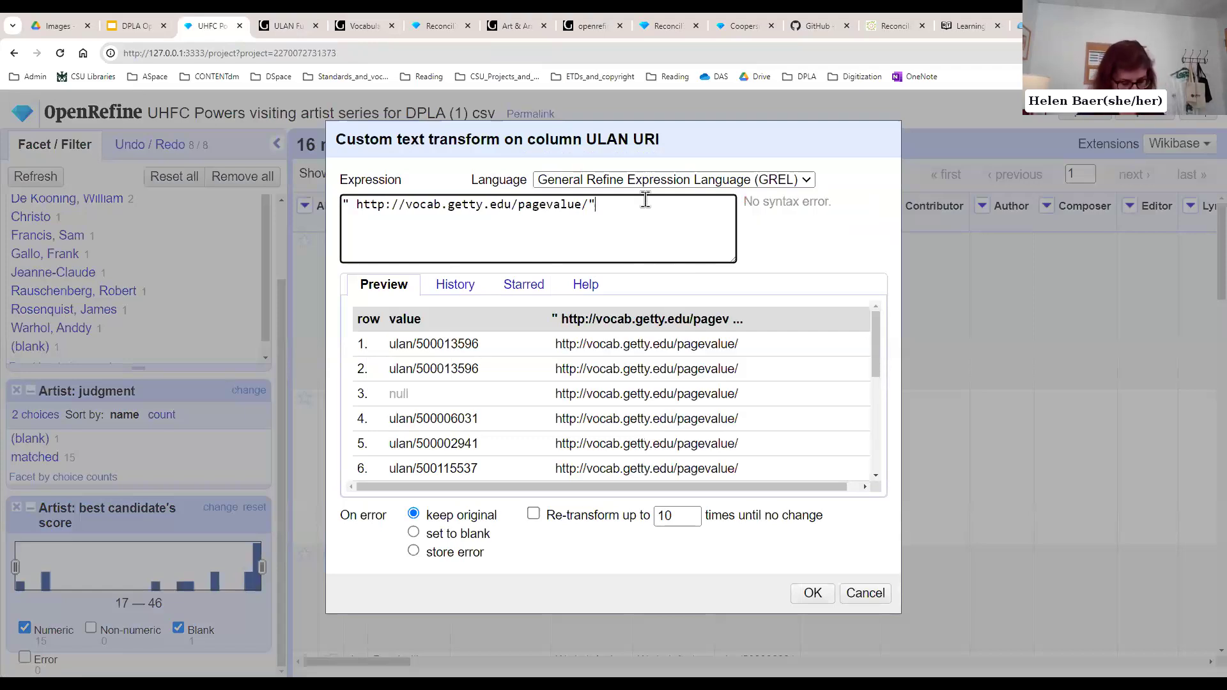
text(+ value)
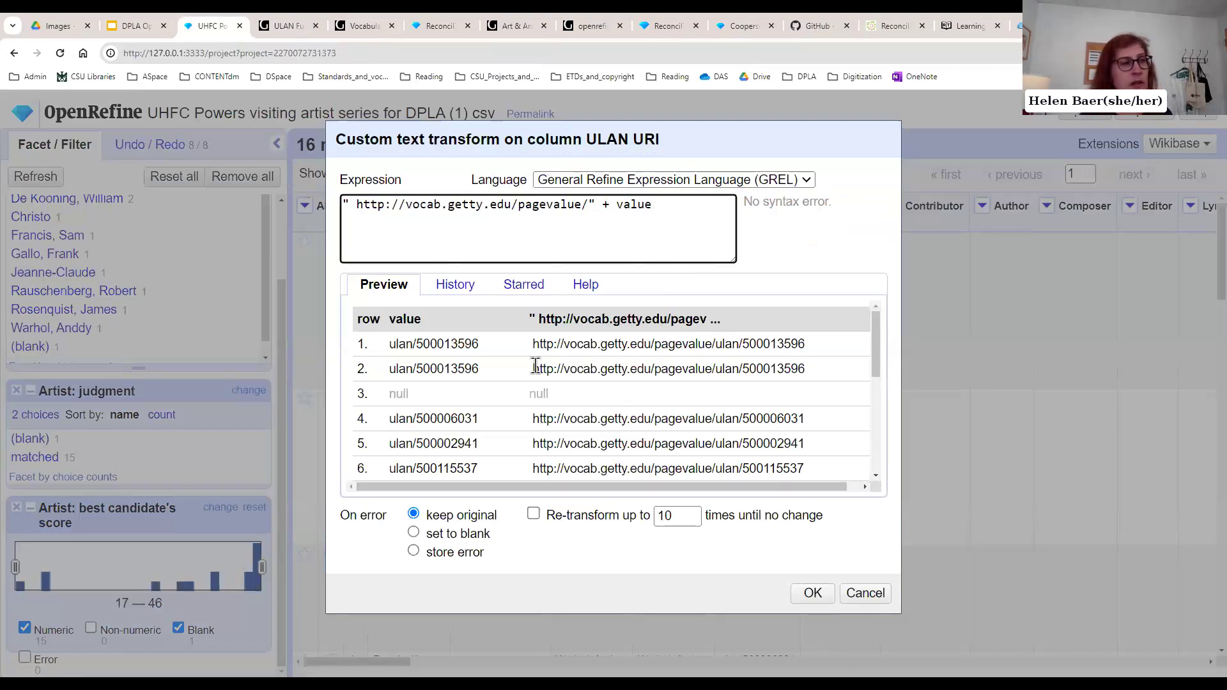
click(810, 593)
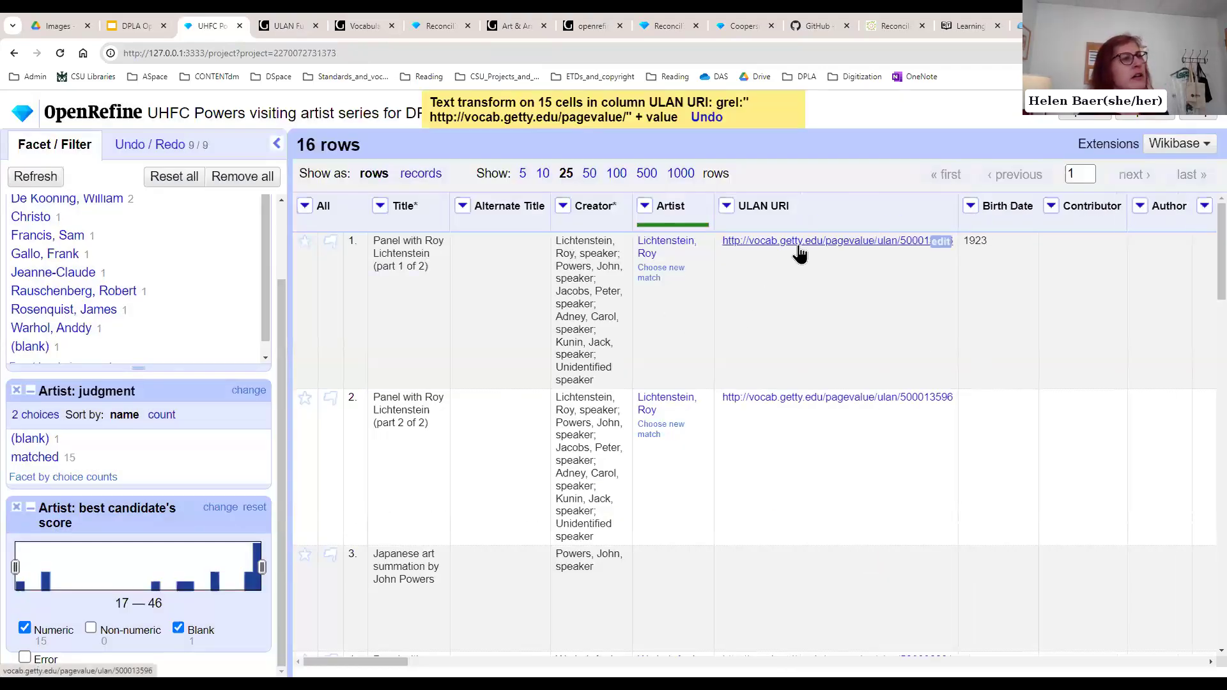
Step: Test row 1's generated URI against the page link in the ULAN record and undo the ULAN URI text transform
click(797, 245)
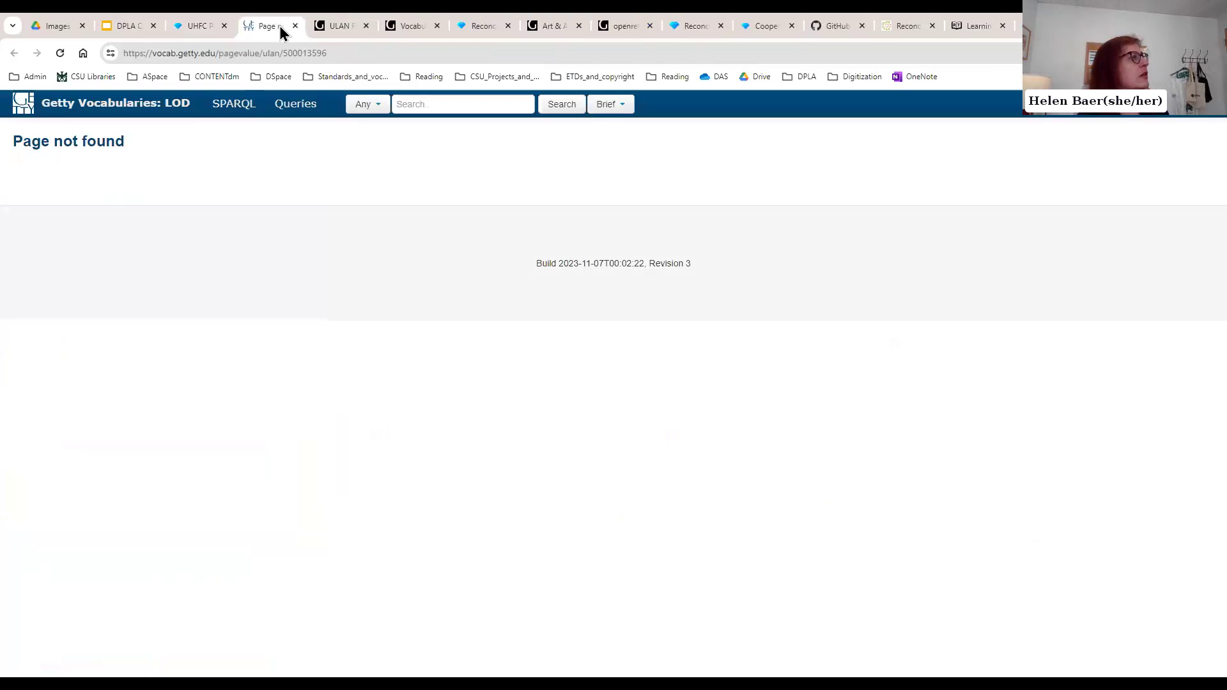
click(340, 24)
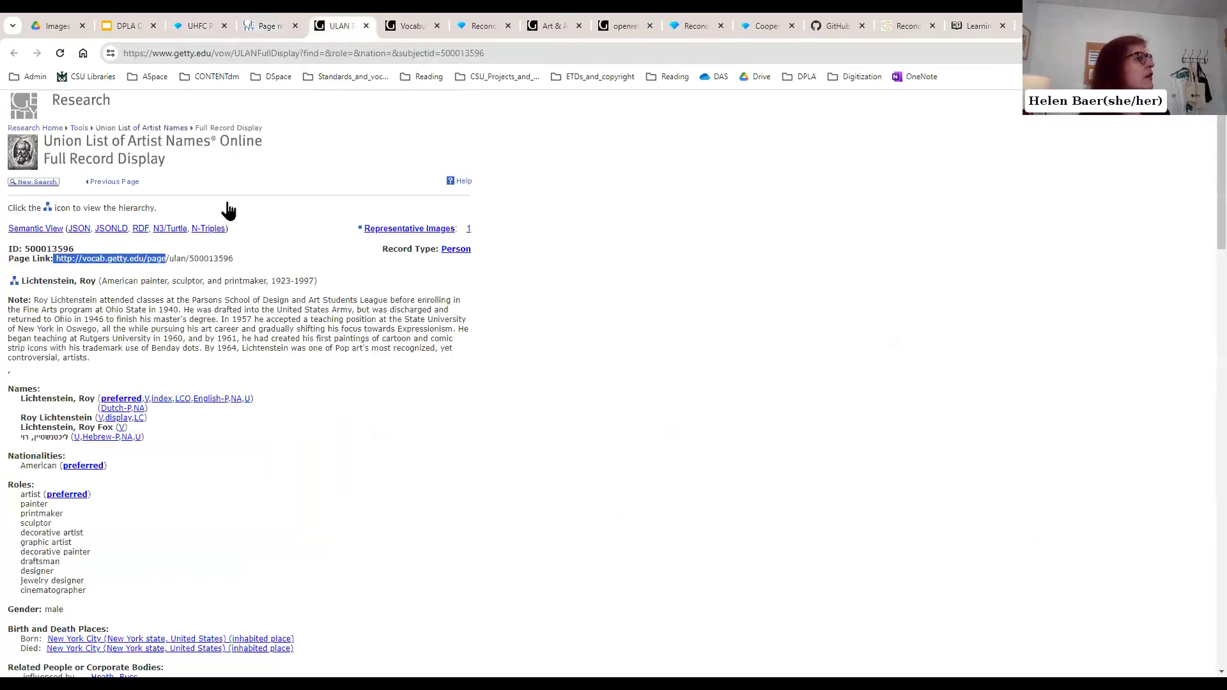
click(198, 26)
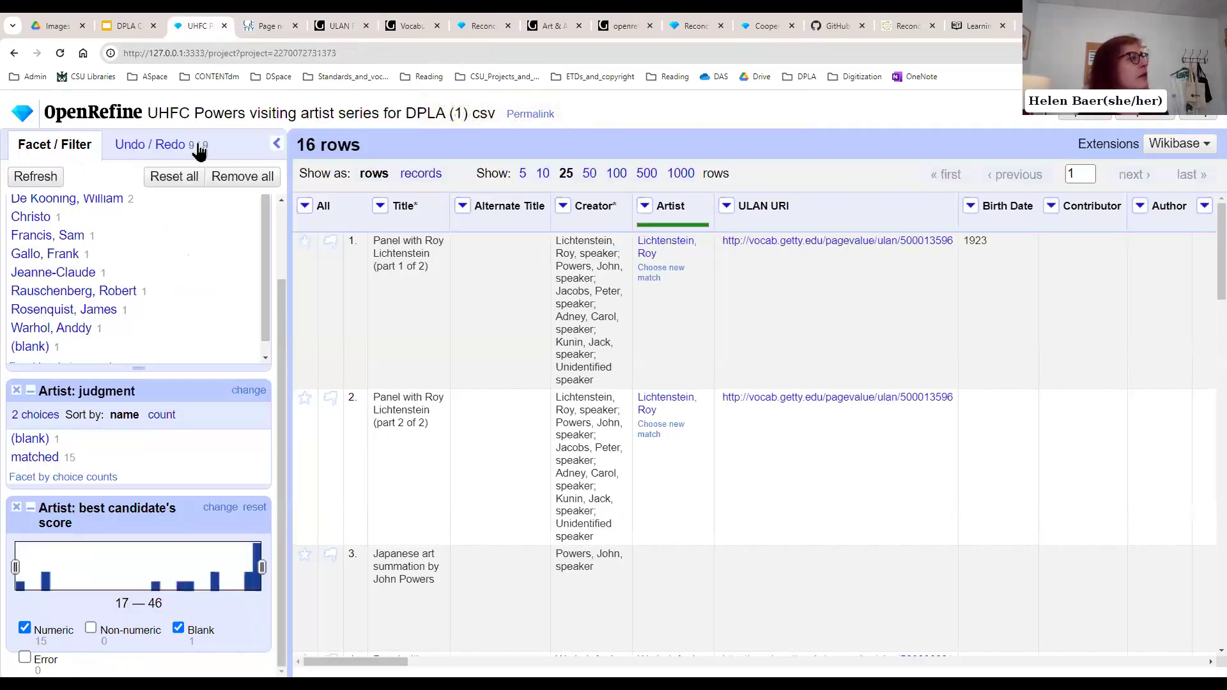
click(172, 163)
click(218, 552)
click(645, 205)
mouse_move(680, 278)
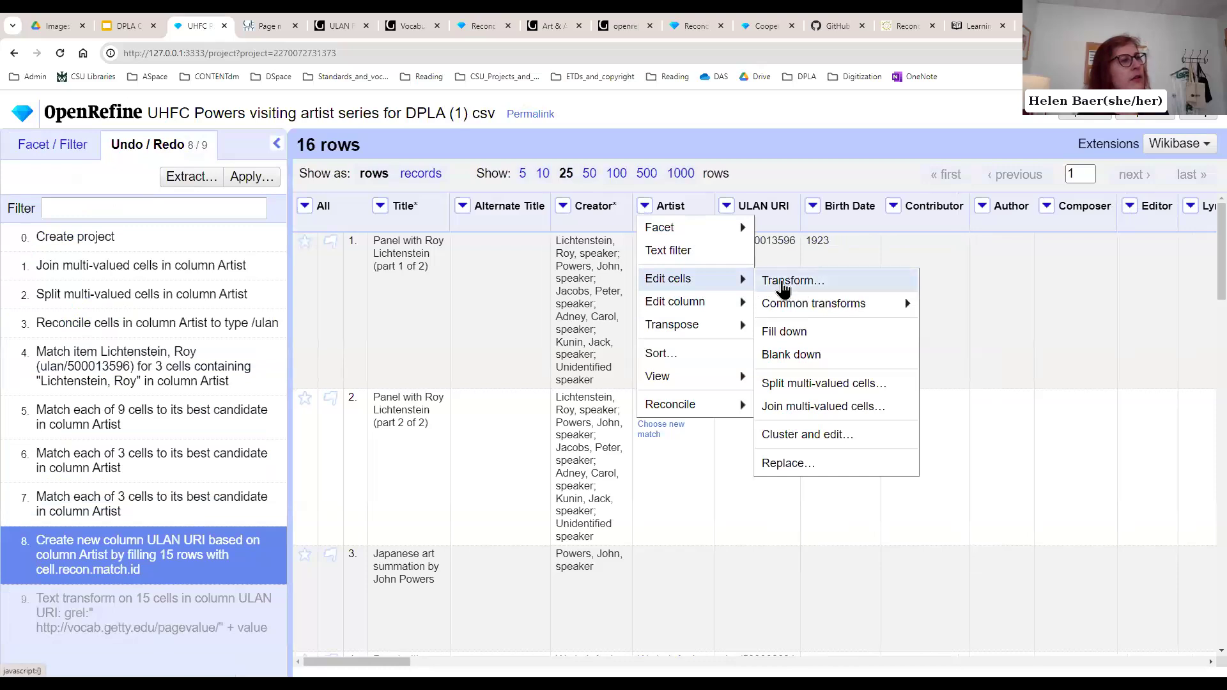
click(784, 284)
click(554, 227)
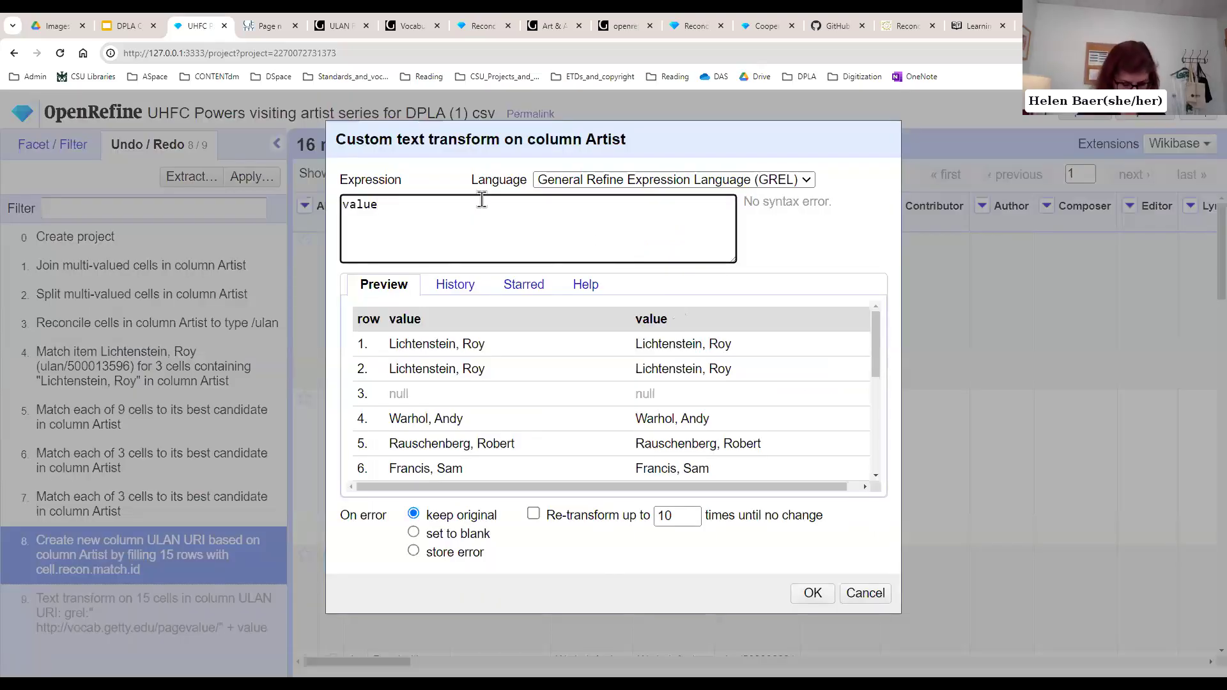
key(ctrl+v)
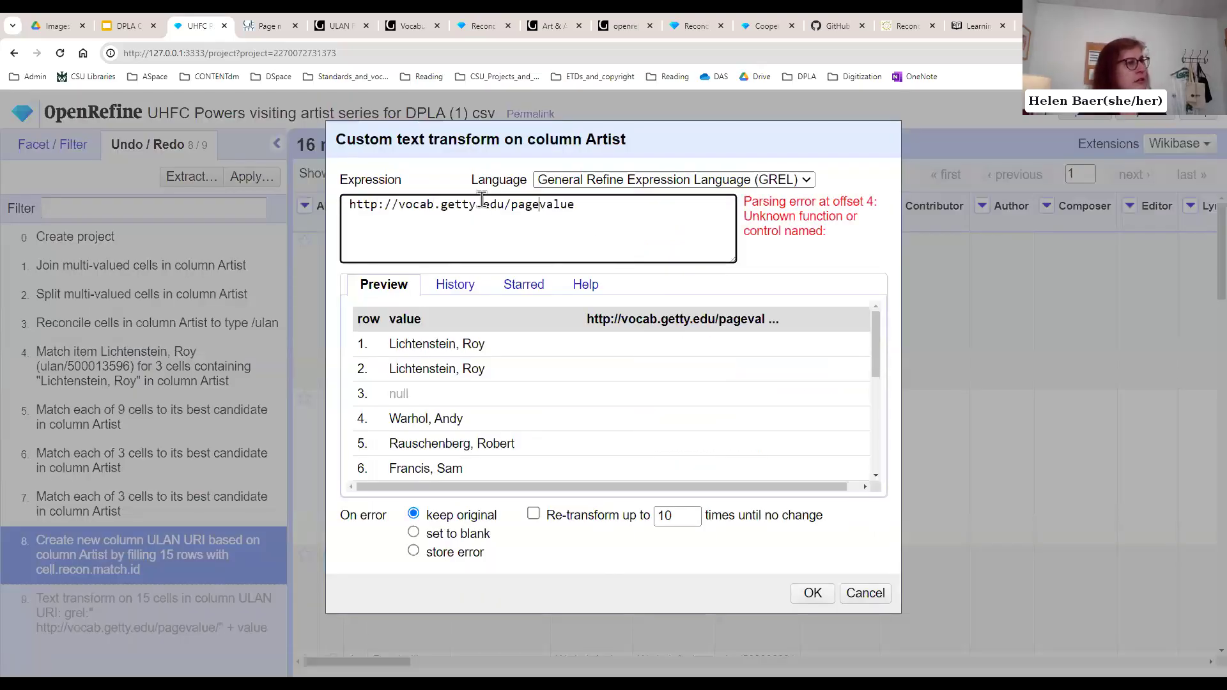
text(/ulan/)
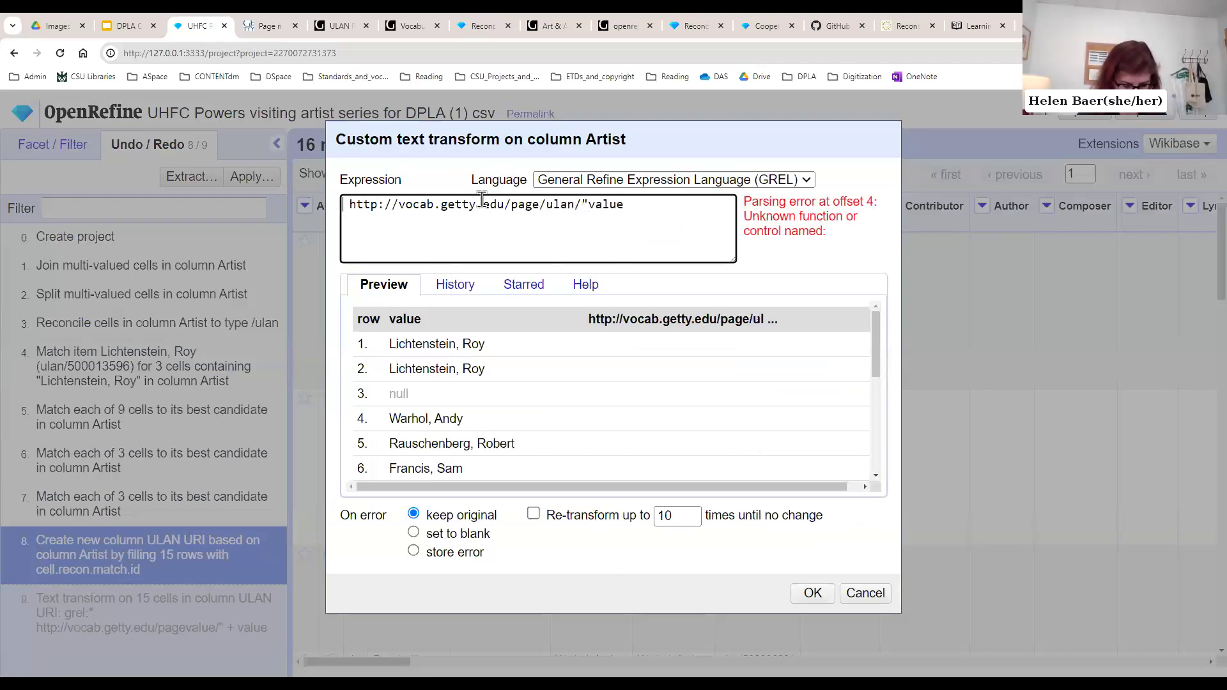
key(Home)
text(")
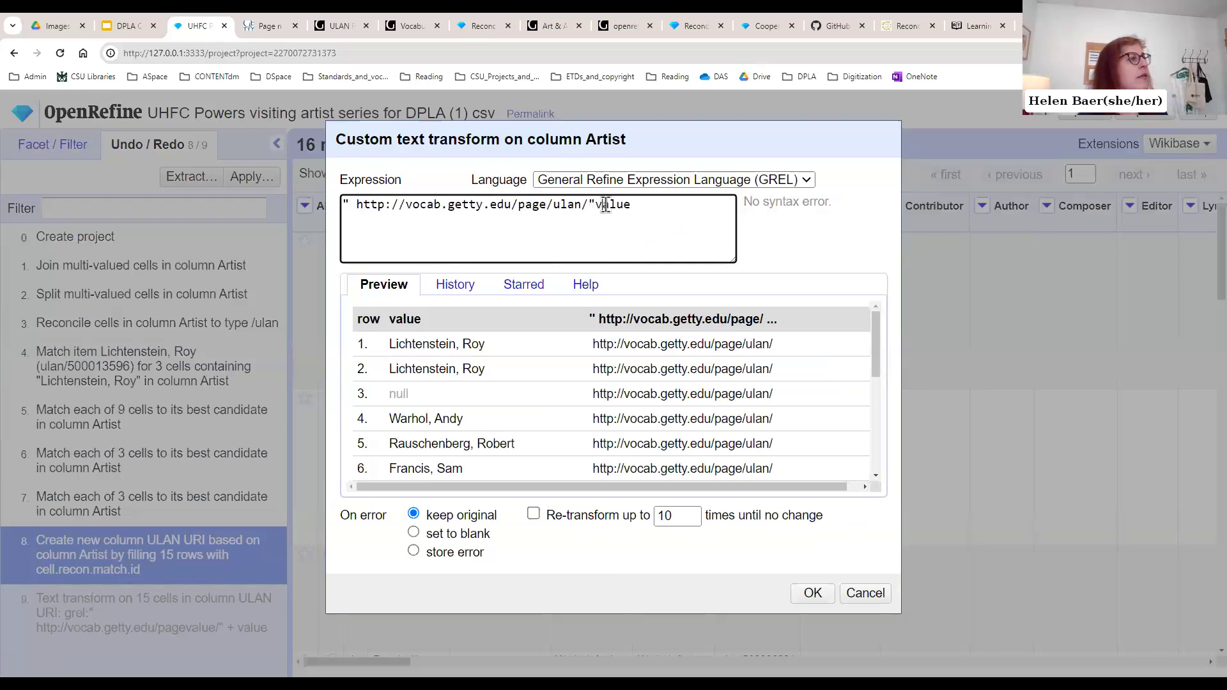
click(600, 206)
text(+)
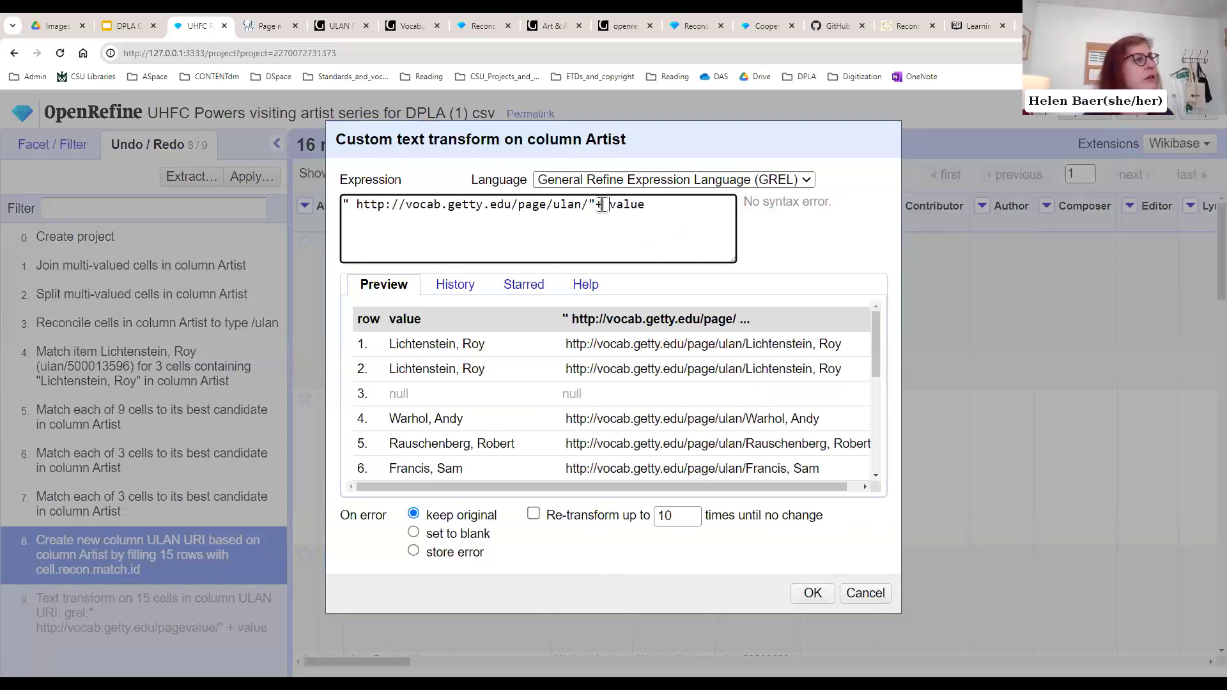
triple_click(671, 205)
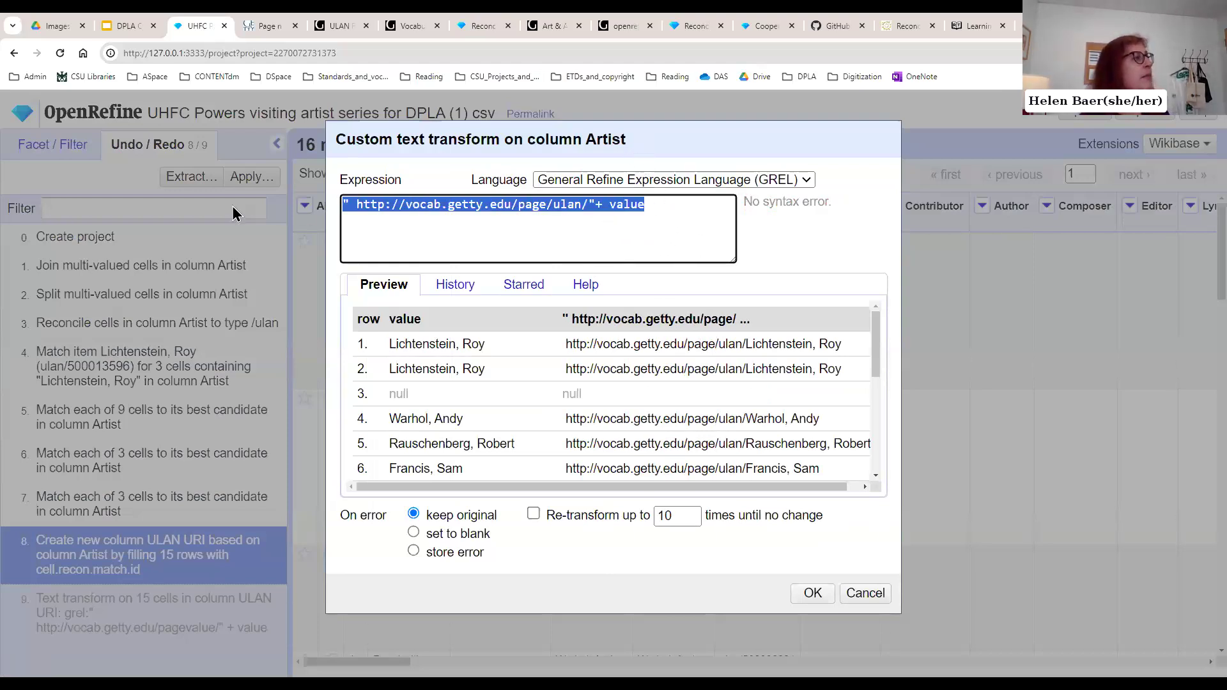
click(354, 204)
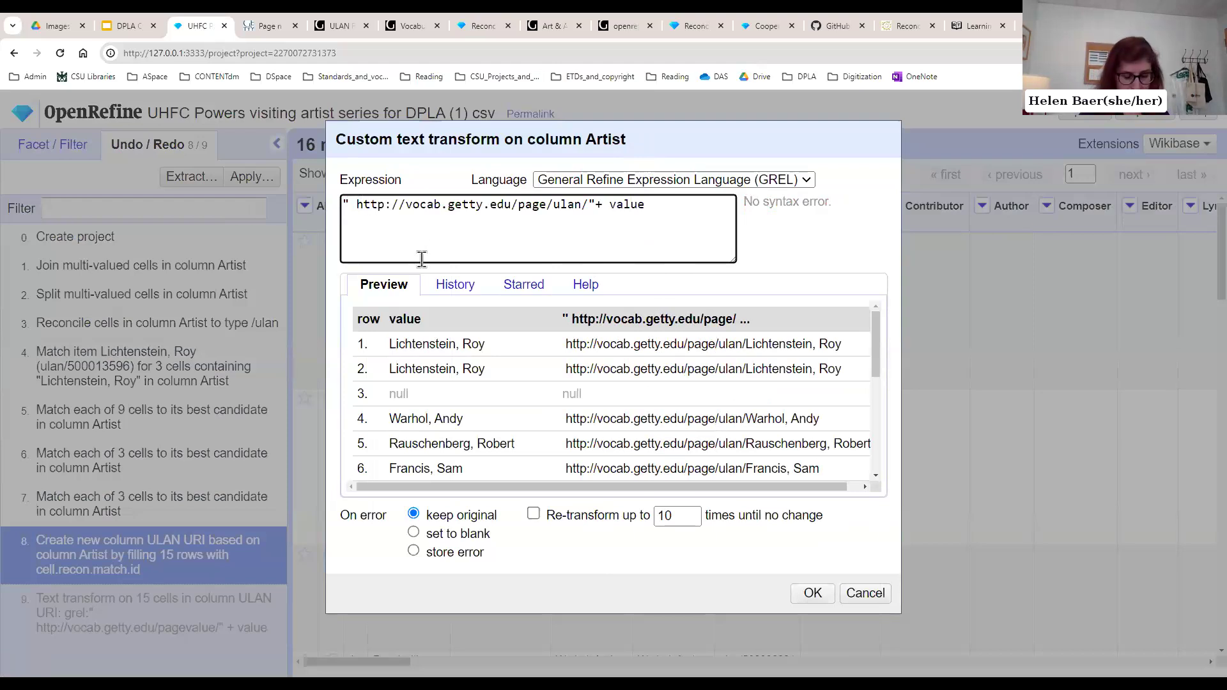
key(BackSpace)
click(588, 204)
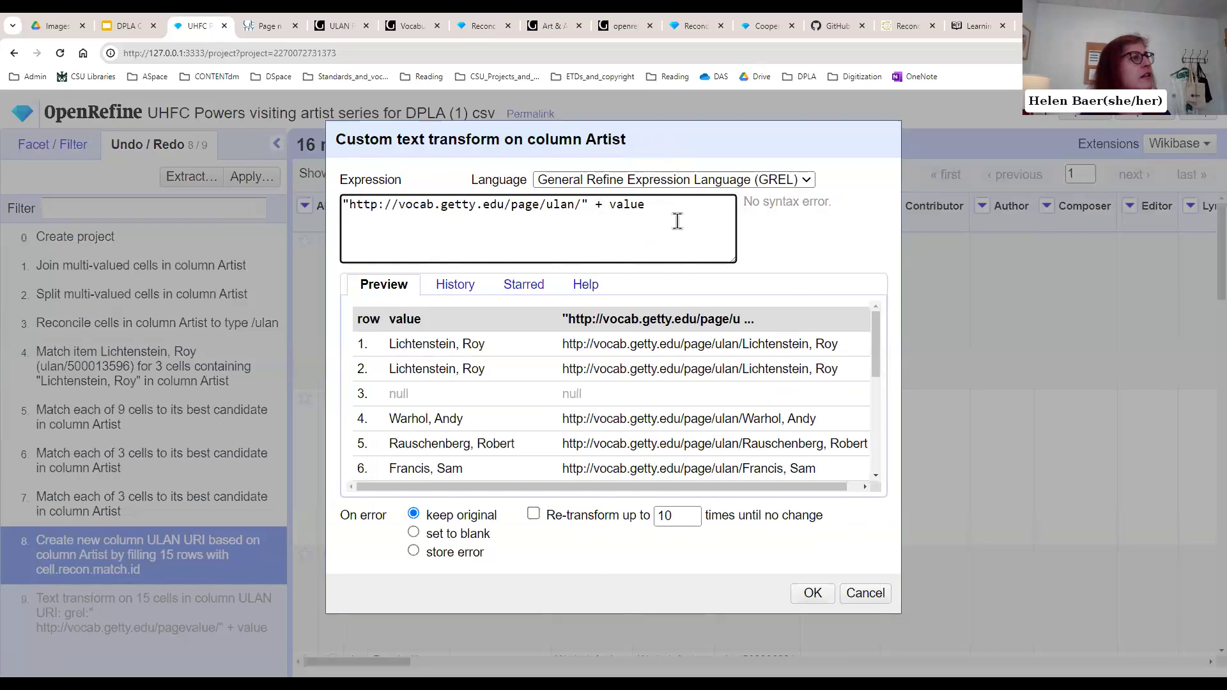
click(863, 592)
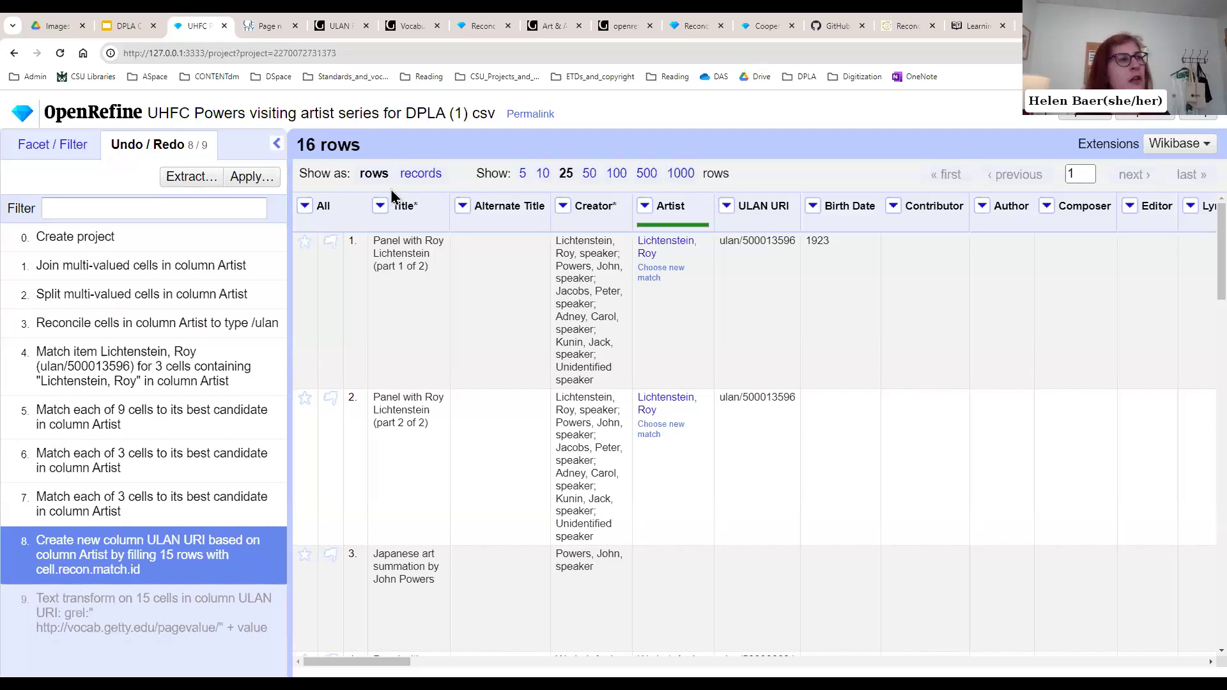
Step: Remove all existing facets and add a text facet on the Type* column
click(57, 148)
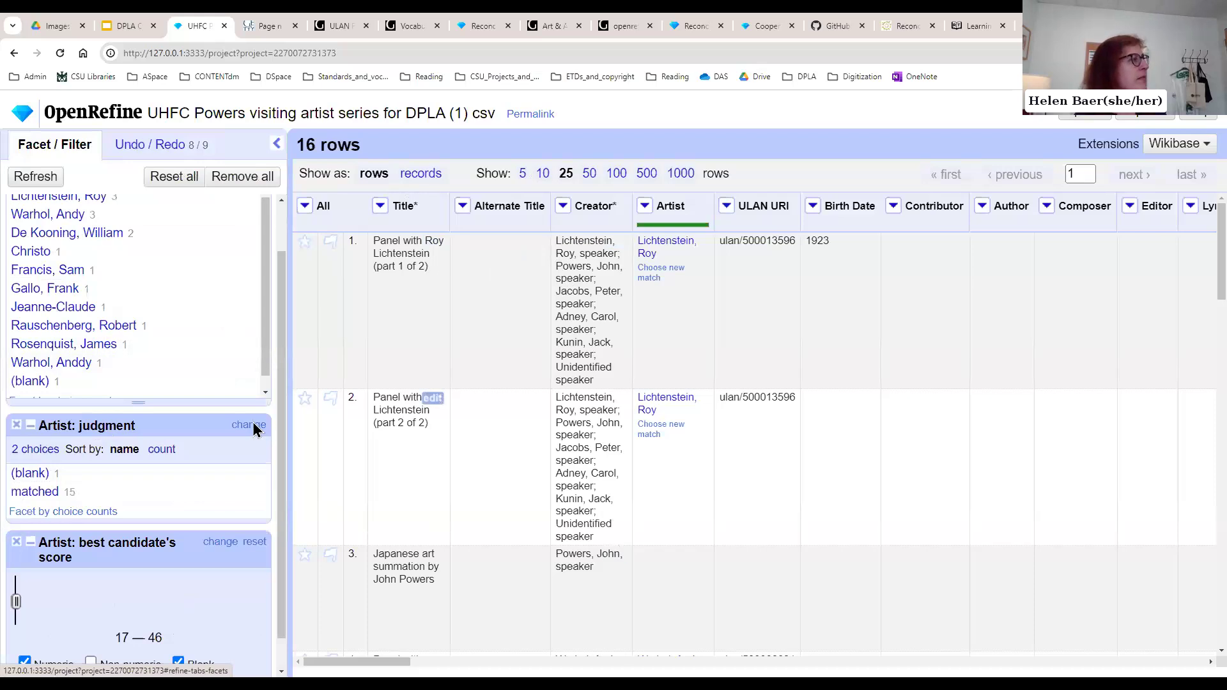
click(242, 176)
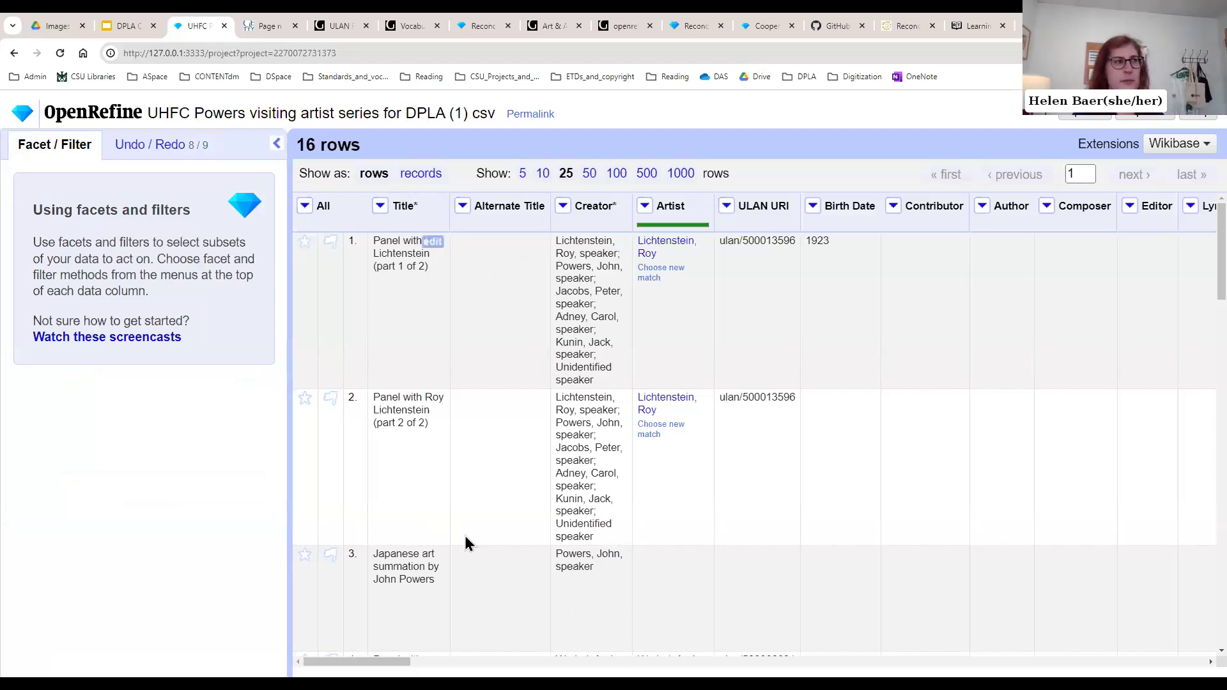
drag(356, 662, 779, 662)
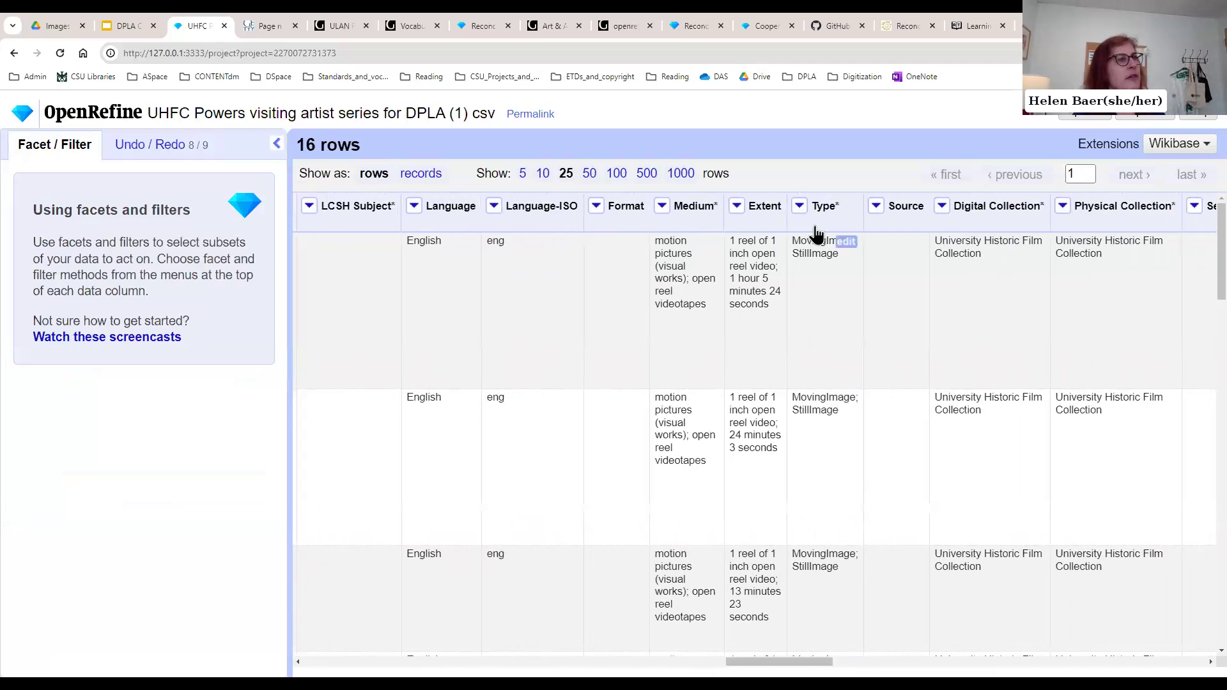
click(799, 206)
mouse_move(812, 226)
click(946, 230)
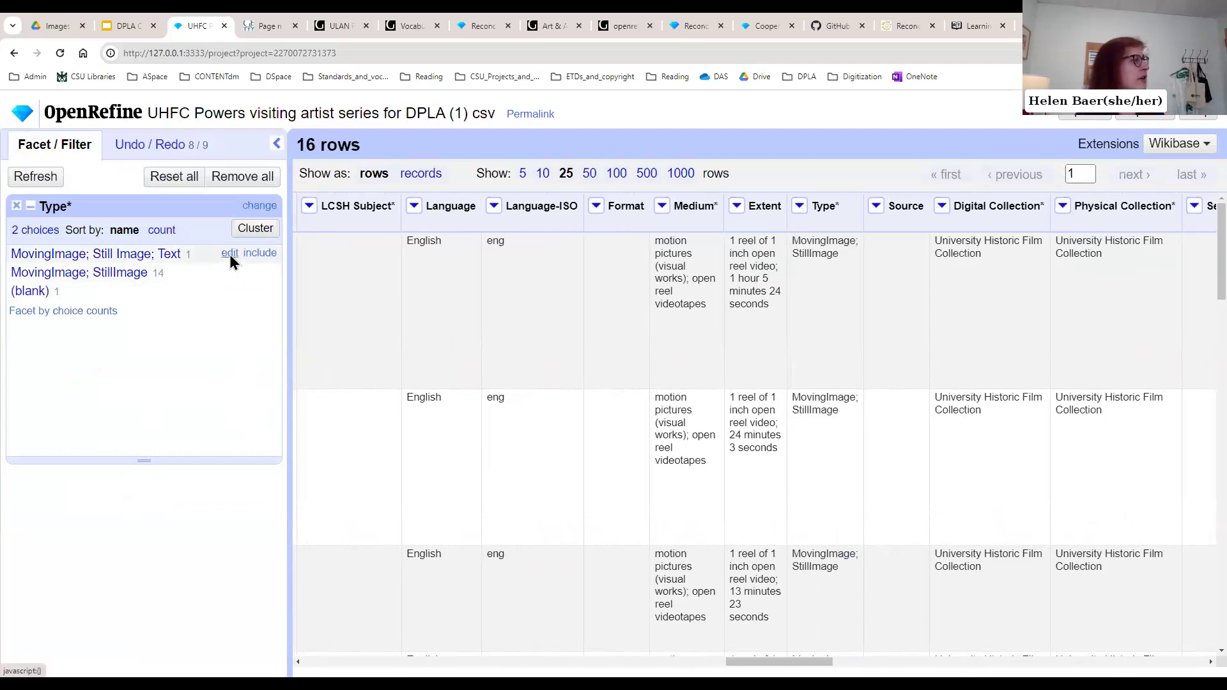
Step: Correct the Type* facet value containing "Still Image" to "MovingImage; StillImage; Text"
click(229, 254)
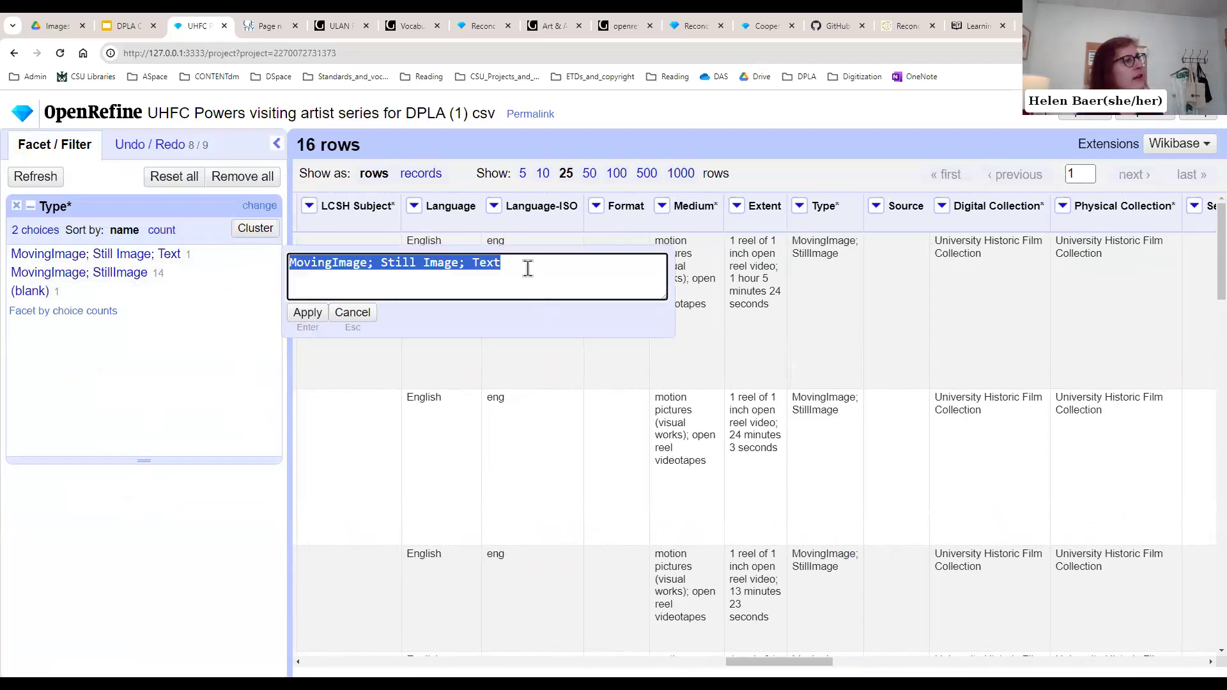
click(528, 264)
click(429, 267)
key(BackSpace)
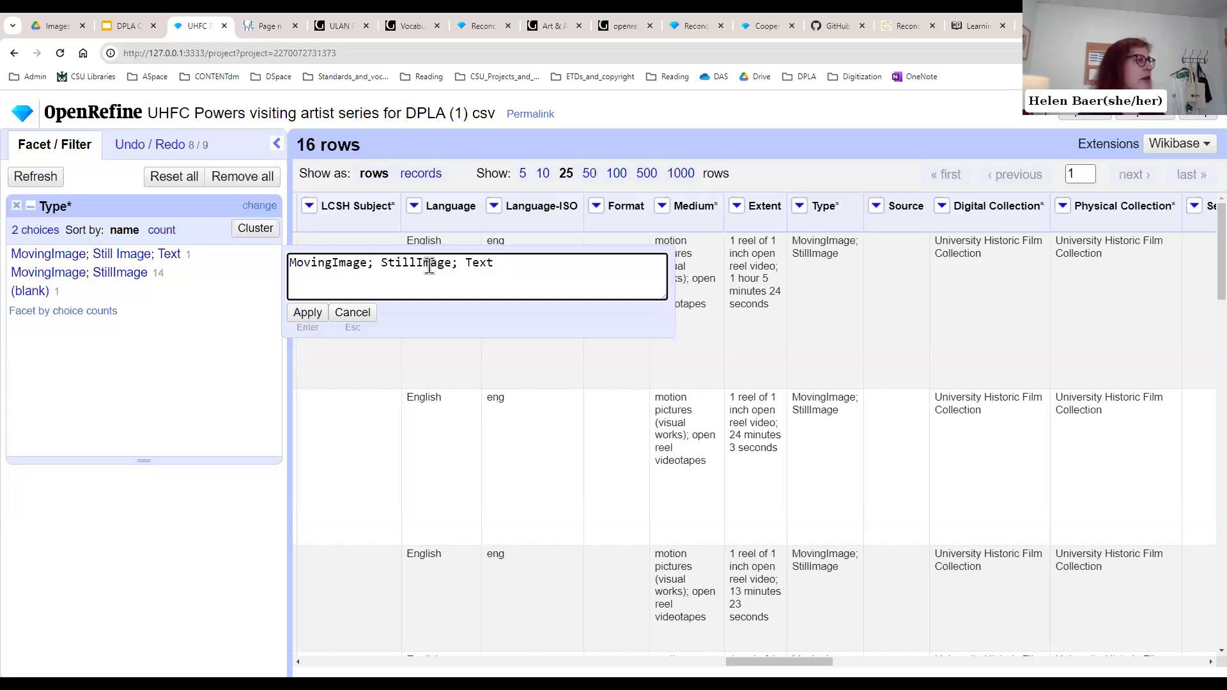
click(308, 314)
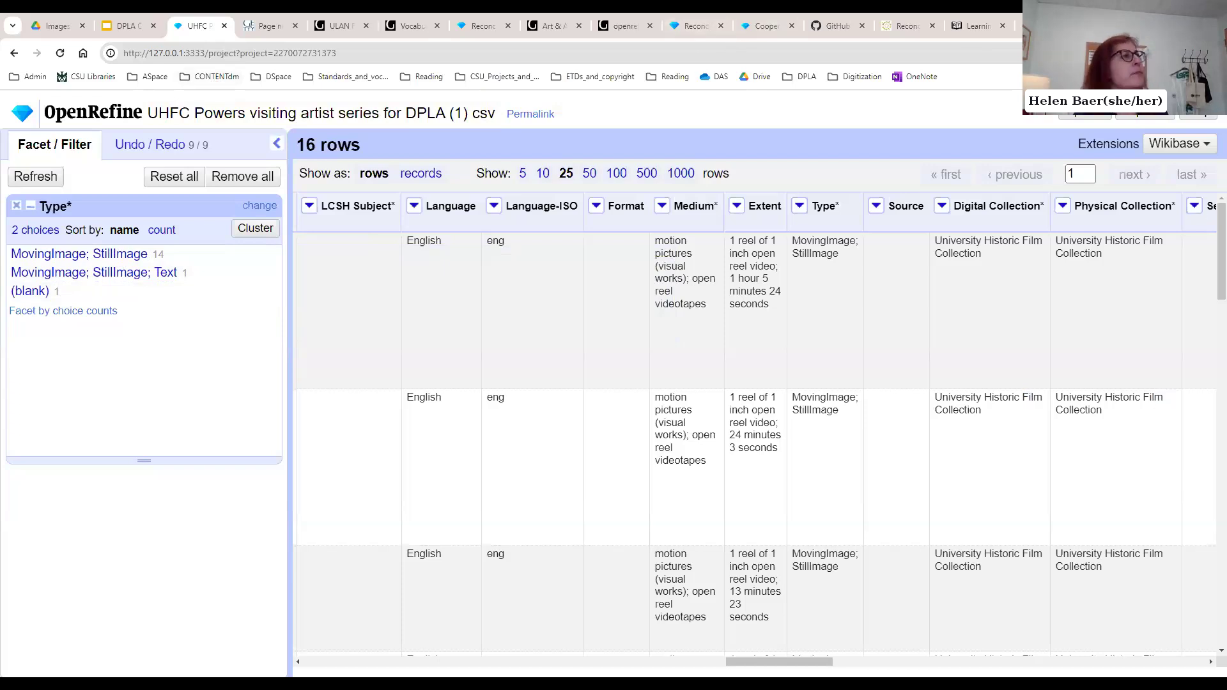
Step: Switch to the Google Slides deck and present the slide about the diamond mining expert's collection in full screen
click(680, 23)
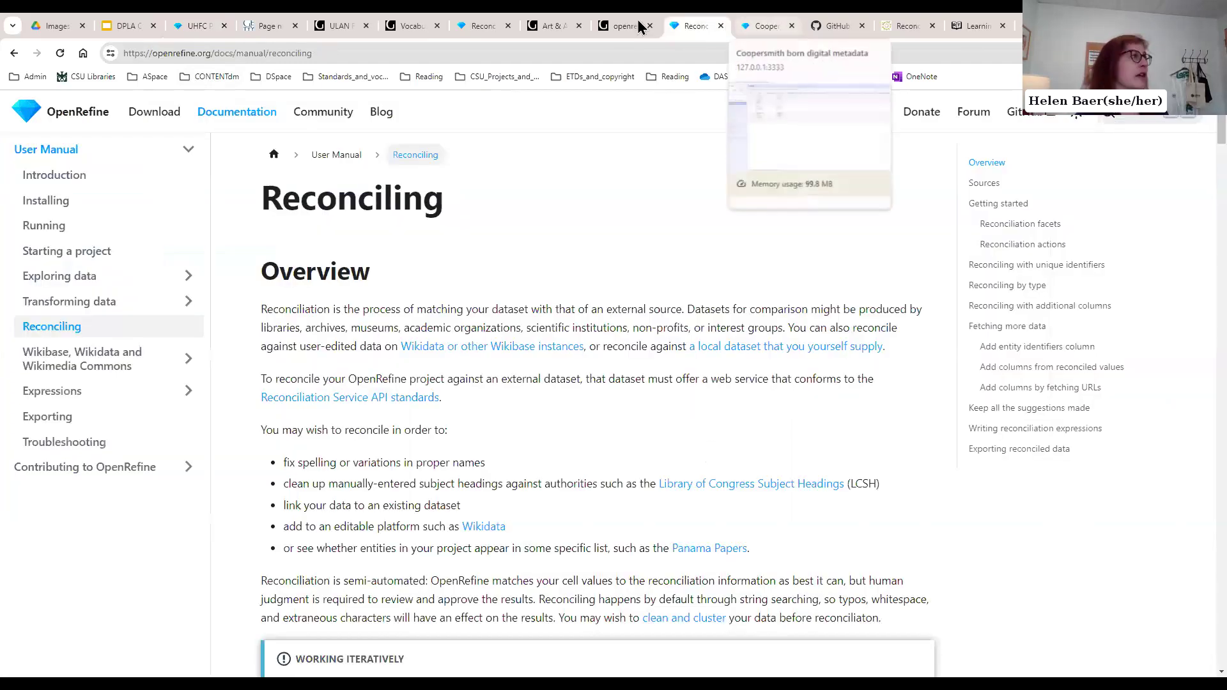
click(131, 25)
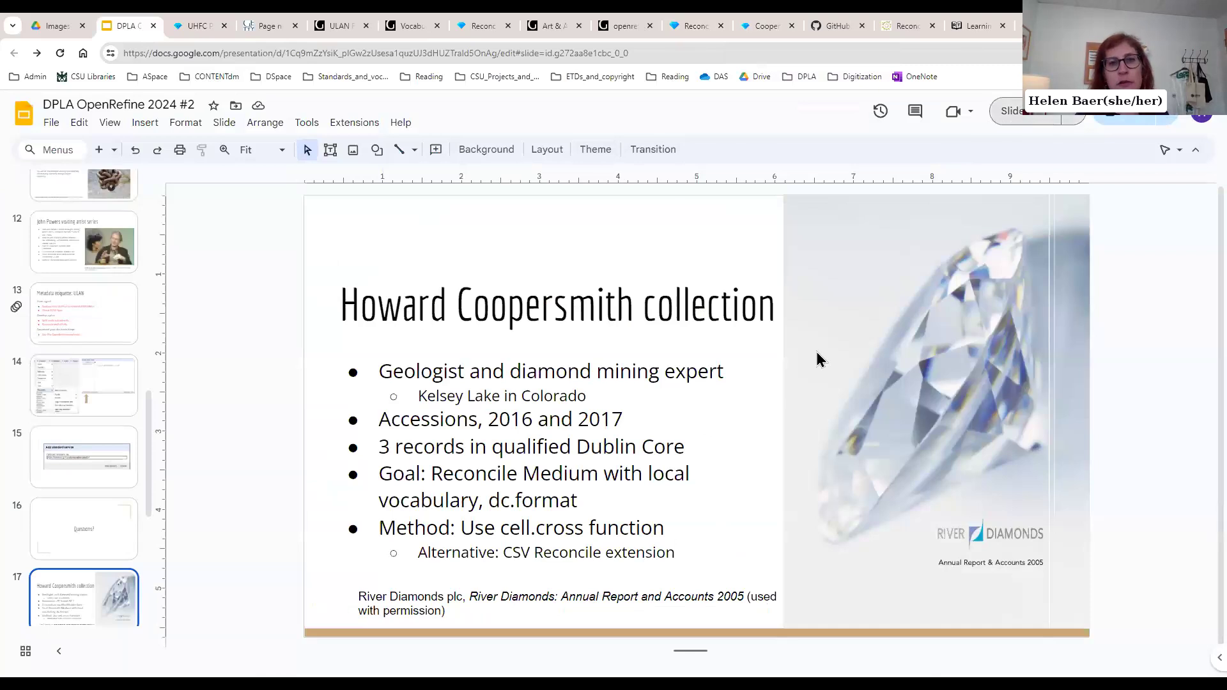
key(ctrl+F5)
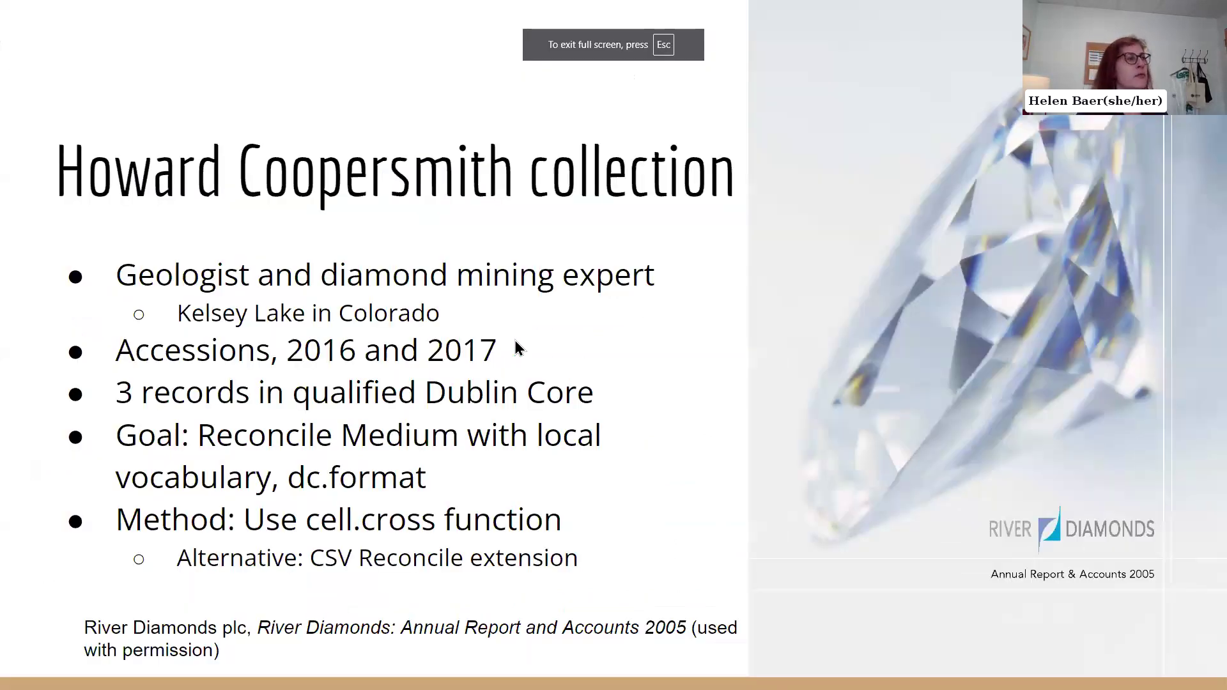
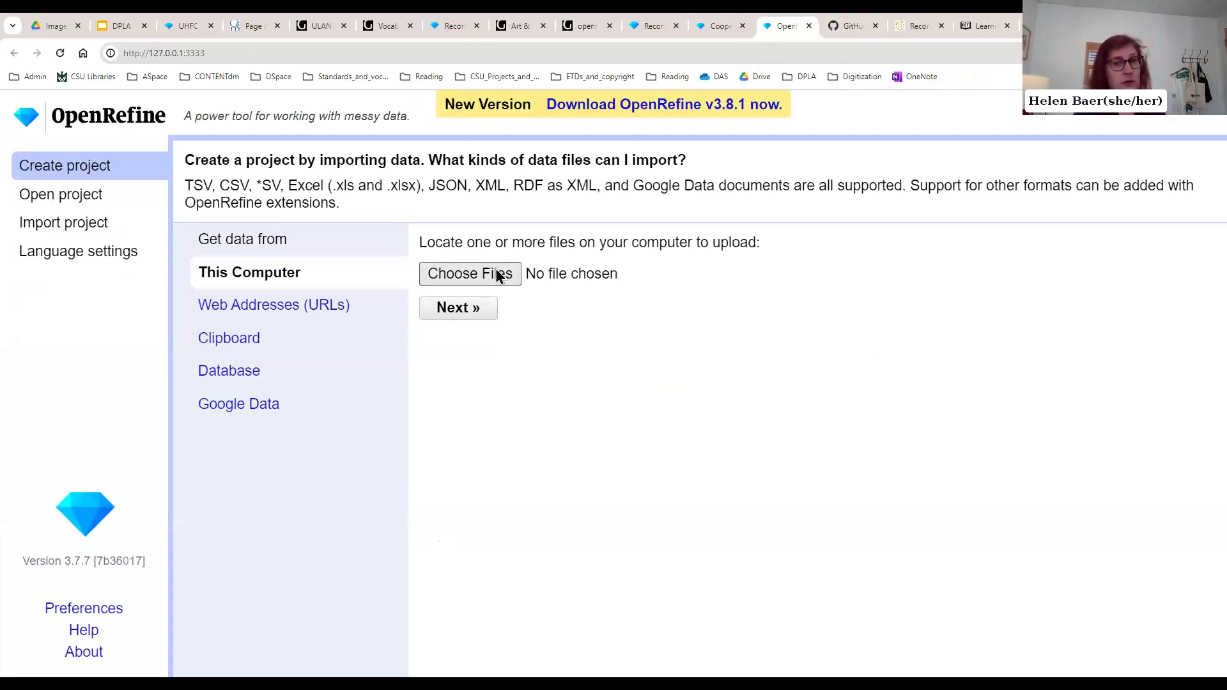
Step: Open the existing "dc format csv" project in OpenRefine and highlight row 1's dc.format.medium value
click(72, 201)
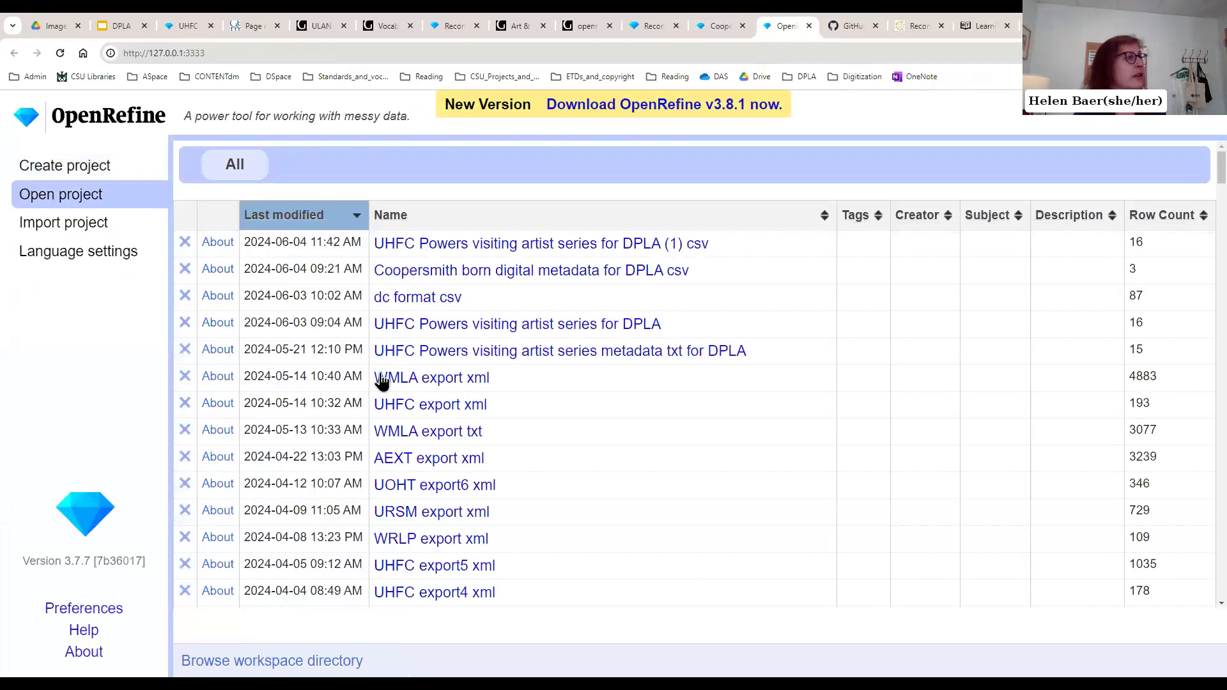
click(433, 310)
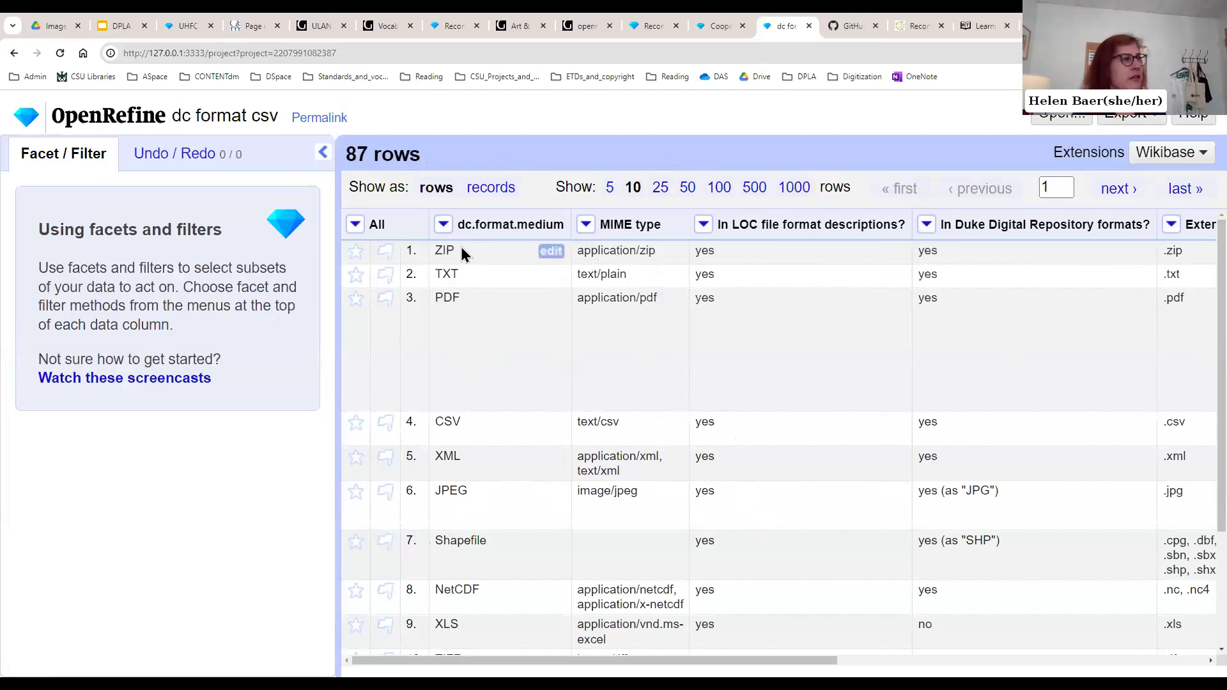
double_click(442, 250)
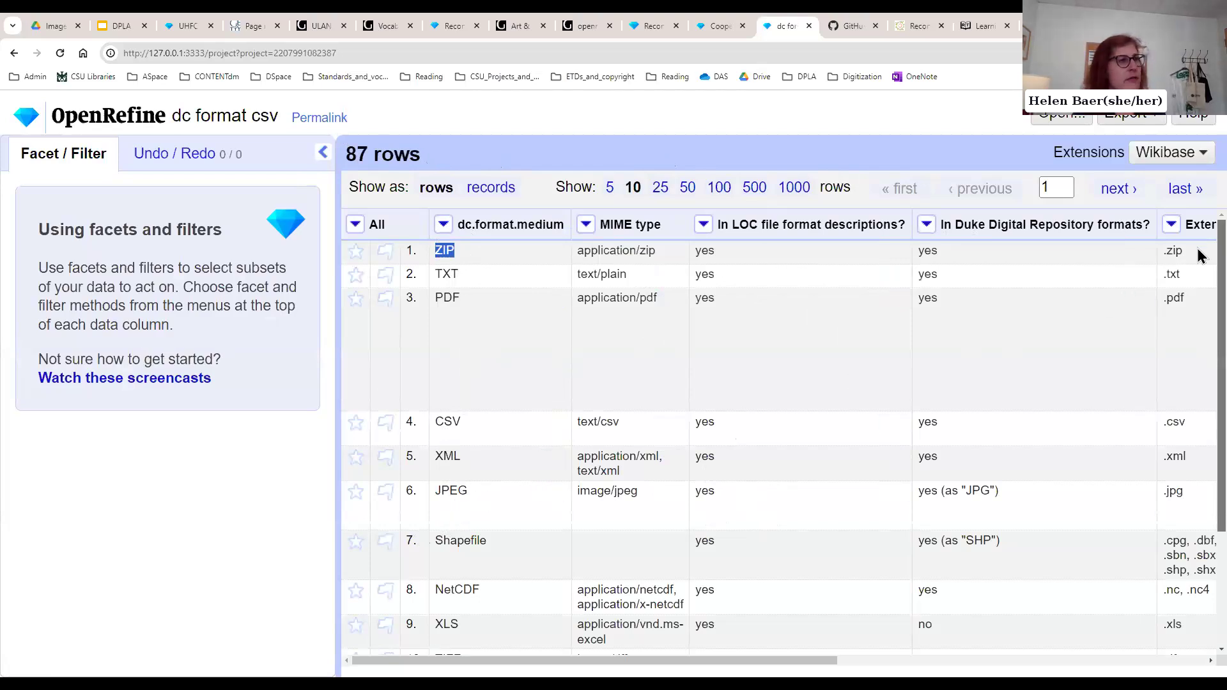
Step: Show 100 rows per page and review the dc.format.medium values through the first 58 rows
click(719, 188)
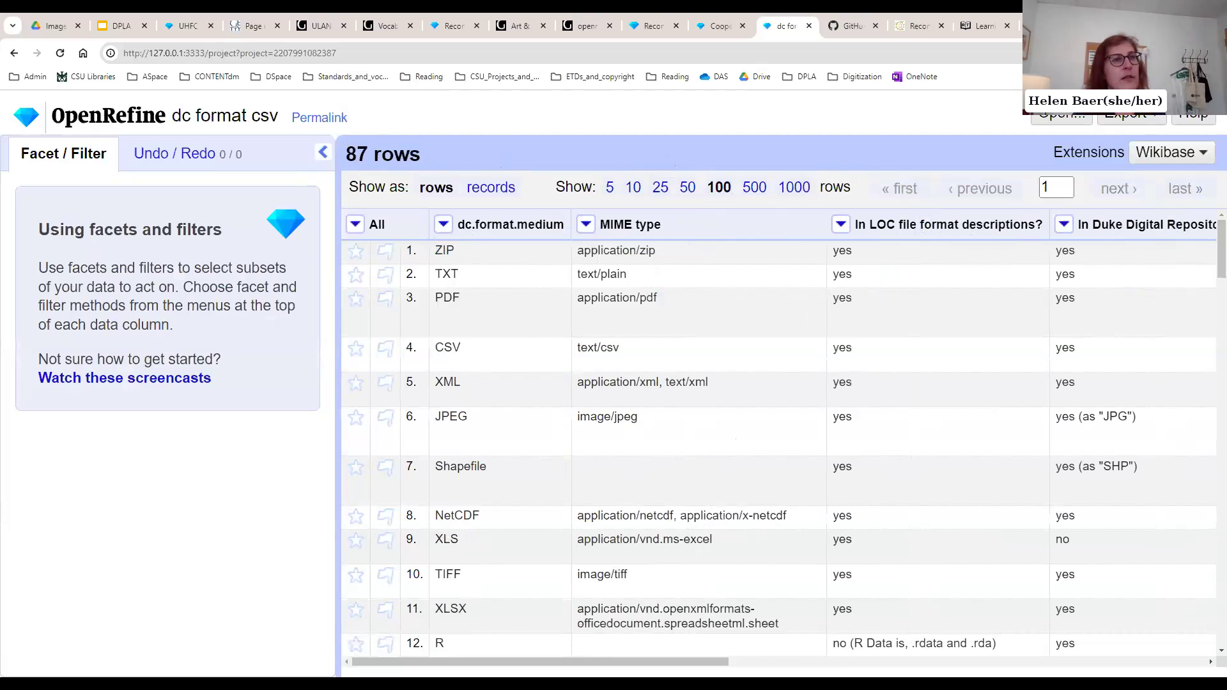
scroll(1200, 259, down, 2)
scroll(1200, 259, down, 9)
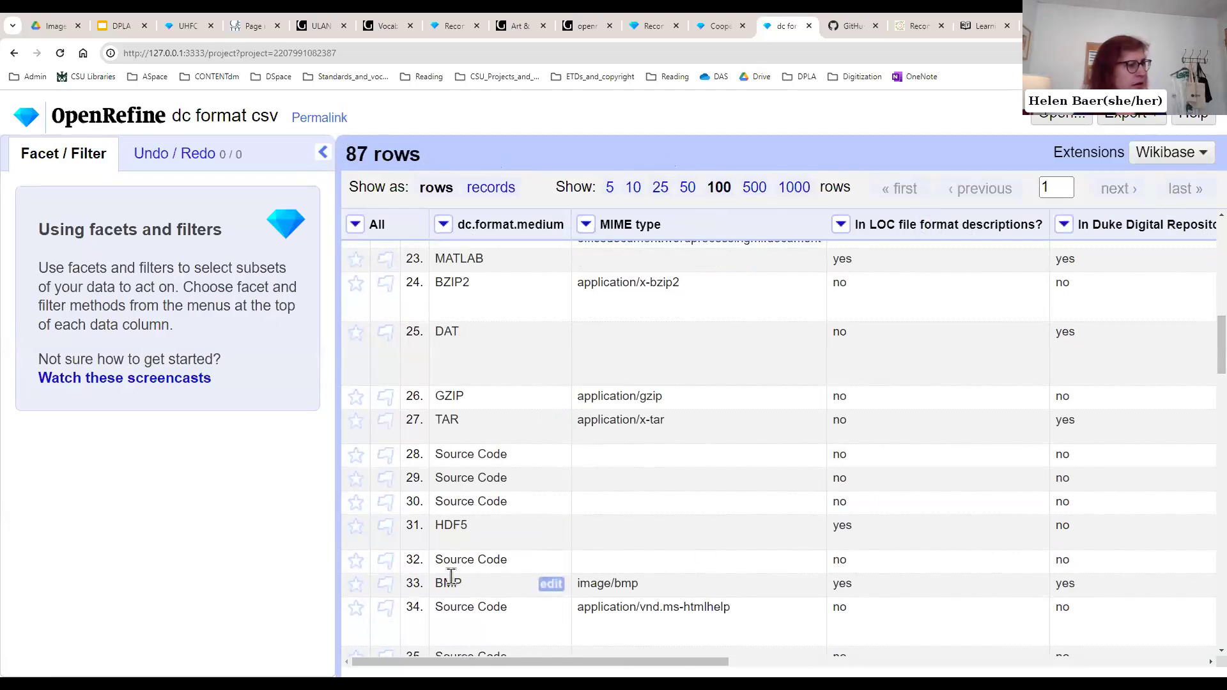
scroll(1198, 352, down, 7)
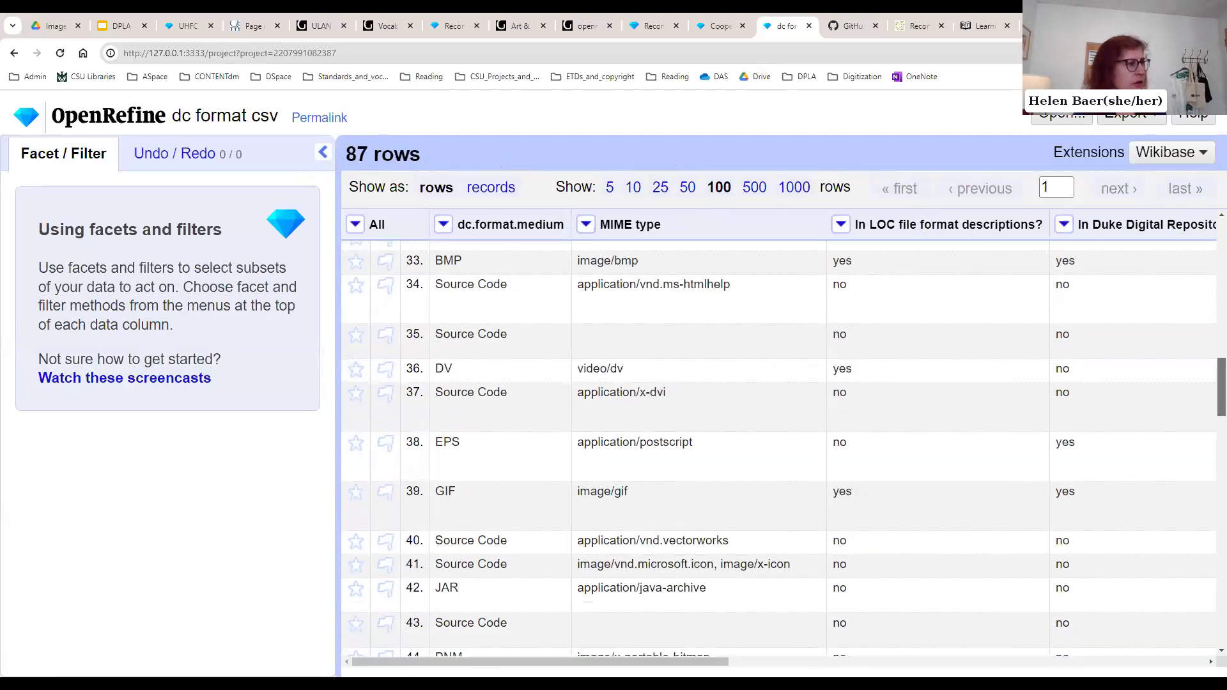
scroll(784, 447, down, 4)
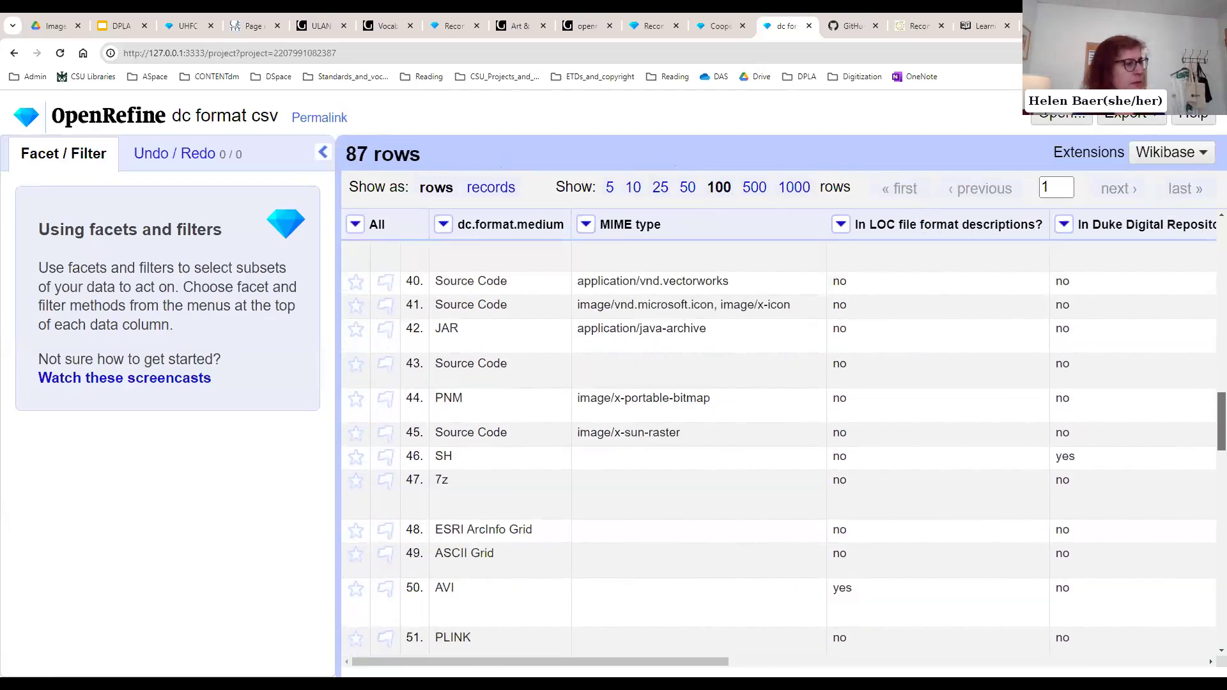
scroll(1181, 460, down, 4)
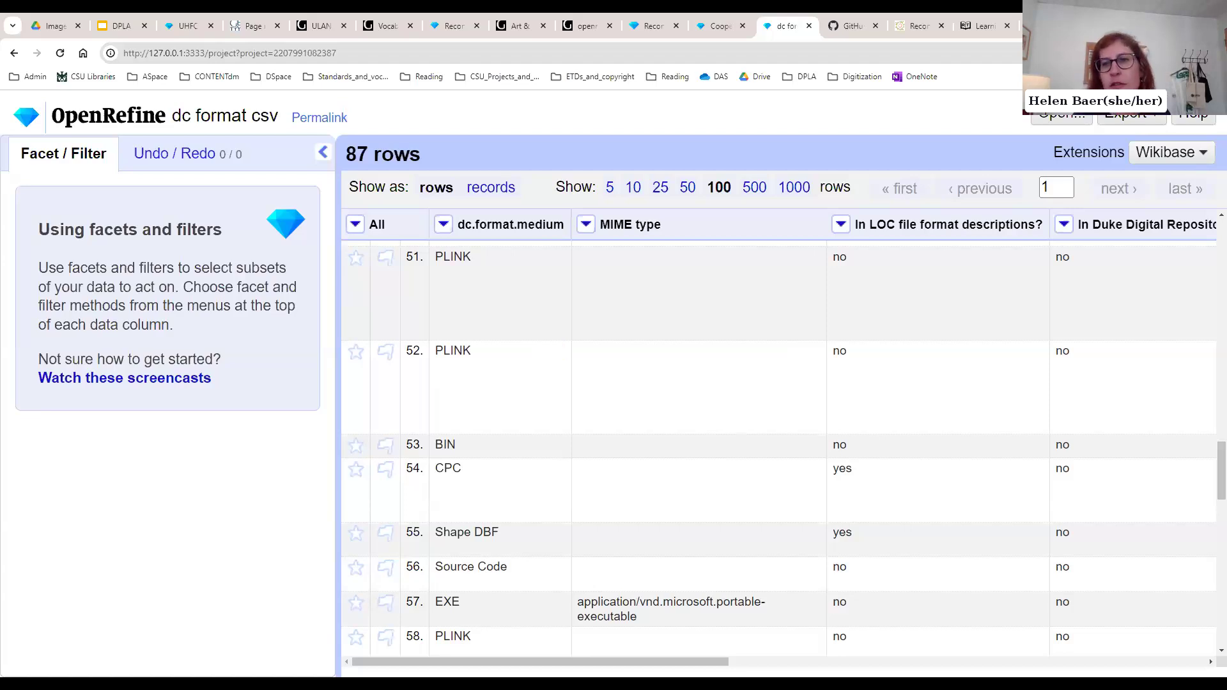
Step: In the born digital metadata for DPLA project, split the multi-valued cells of the Medium* column at the semicolon separator
click(708, 32)
drag(409, 661, 835, 661)
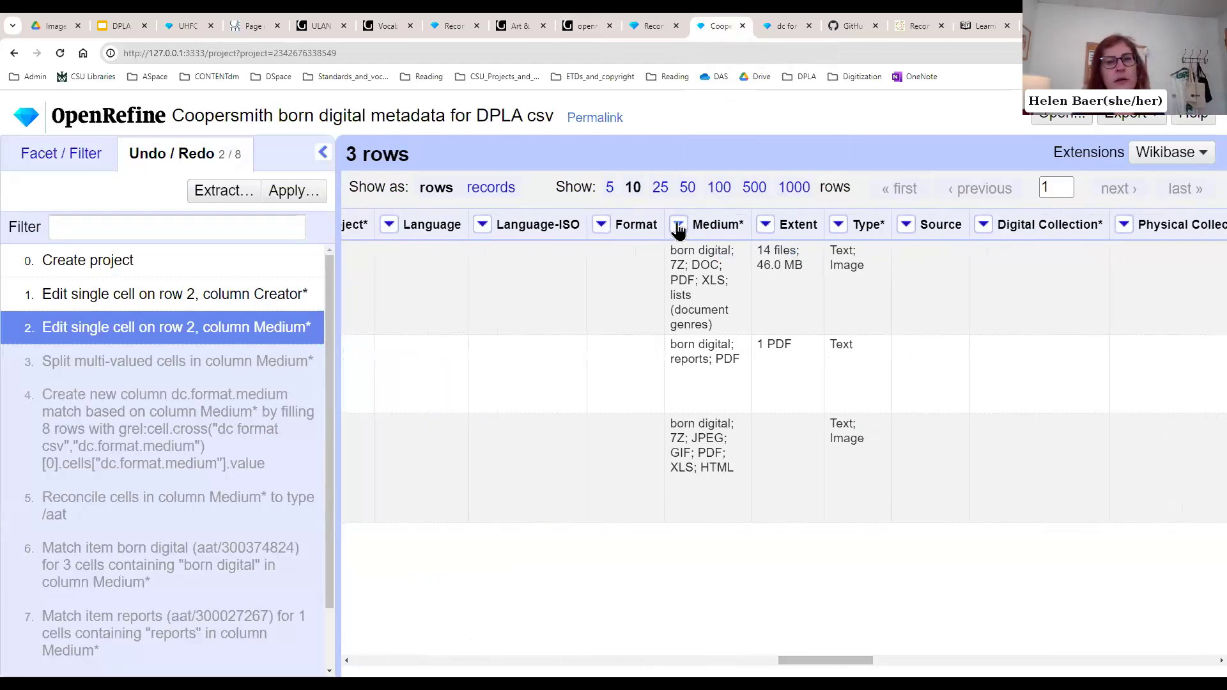
click(679, 229)
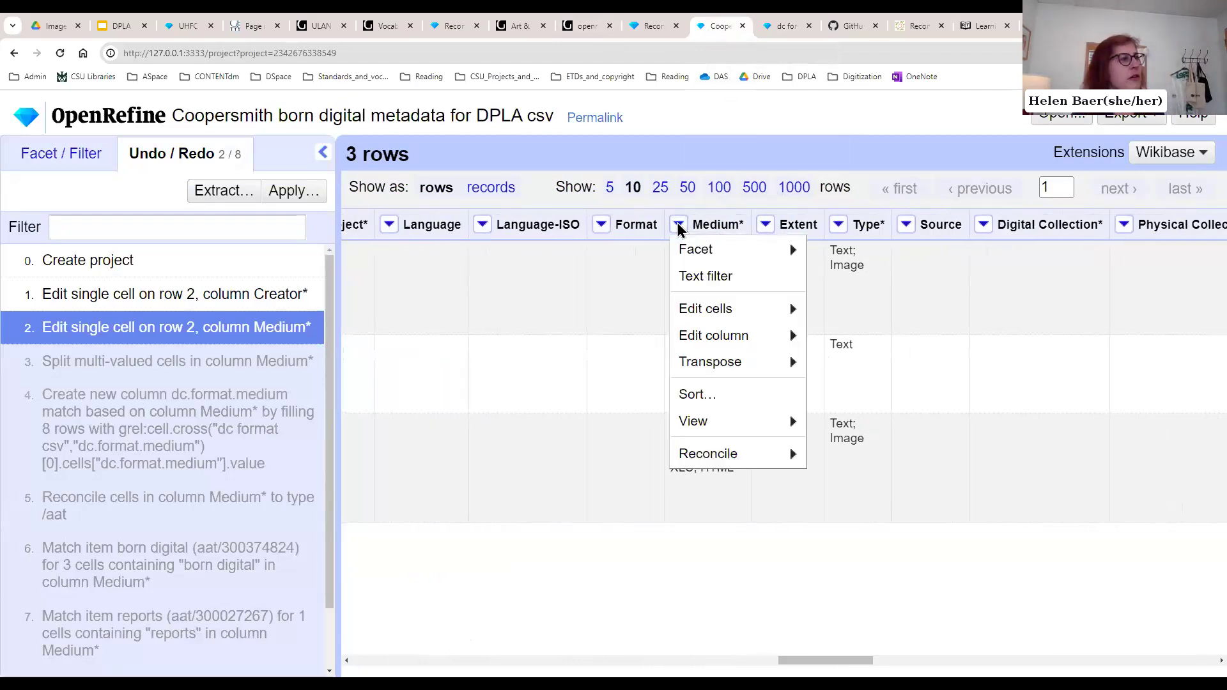
mouse_move(726, 319)
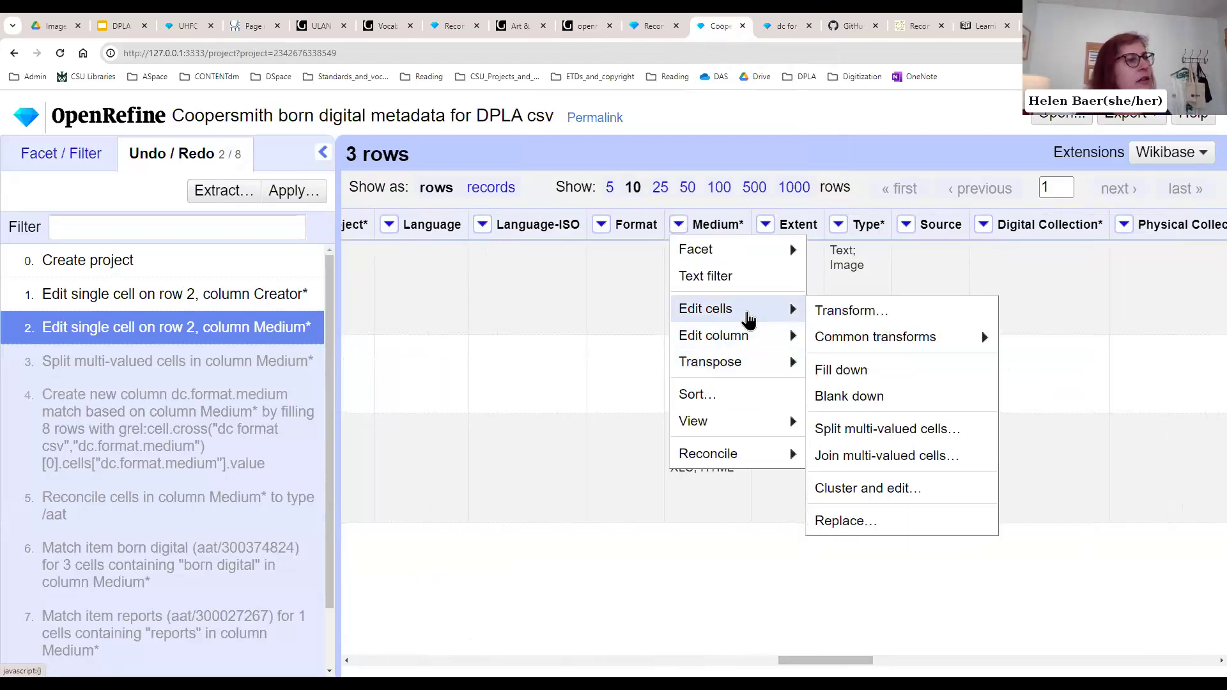
click(886, 428)
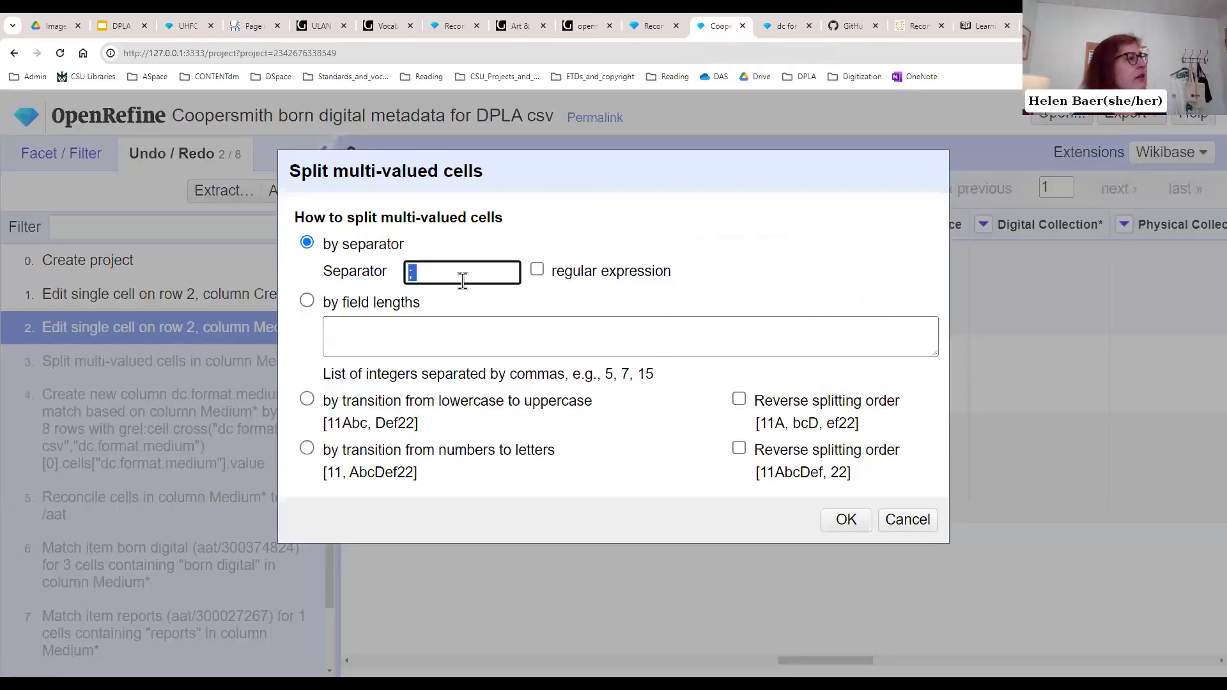
click(850, 521)
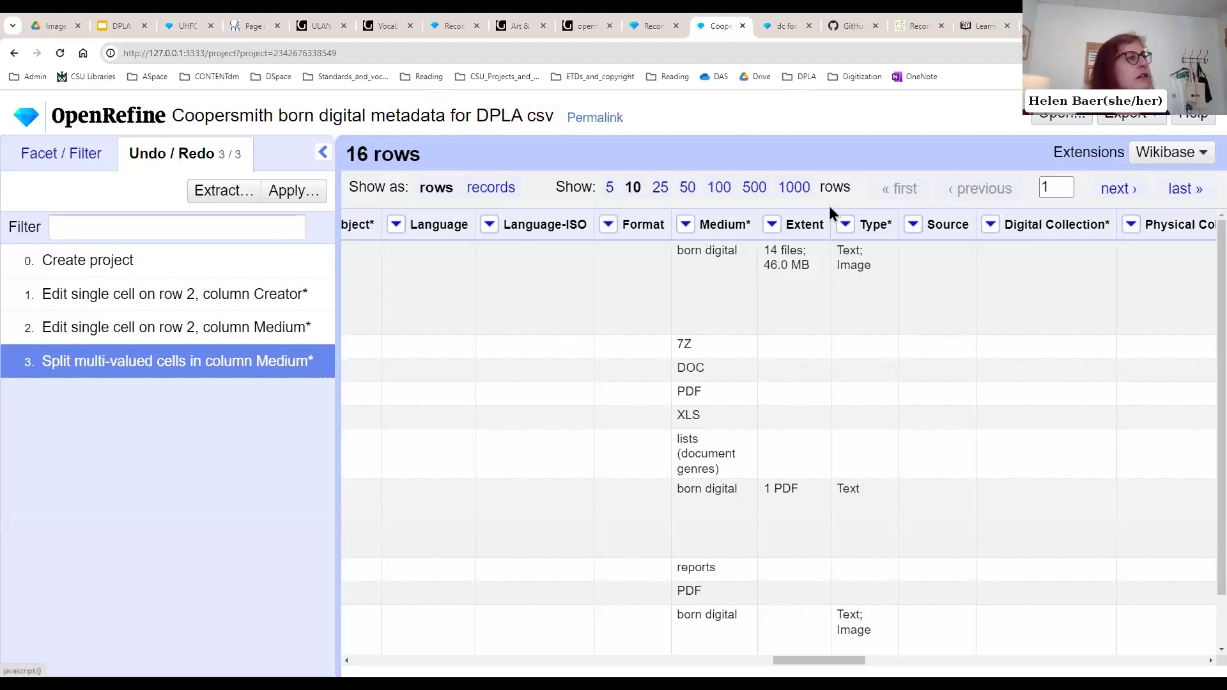
Step: Set up a column named "dc.format match" based on Medium* with the expression cell.cross("dc format csv","dc.format.medium")[0].cells["dc.format.medium"].value
click(686, 227)
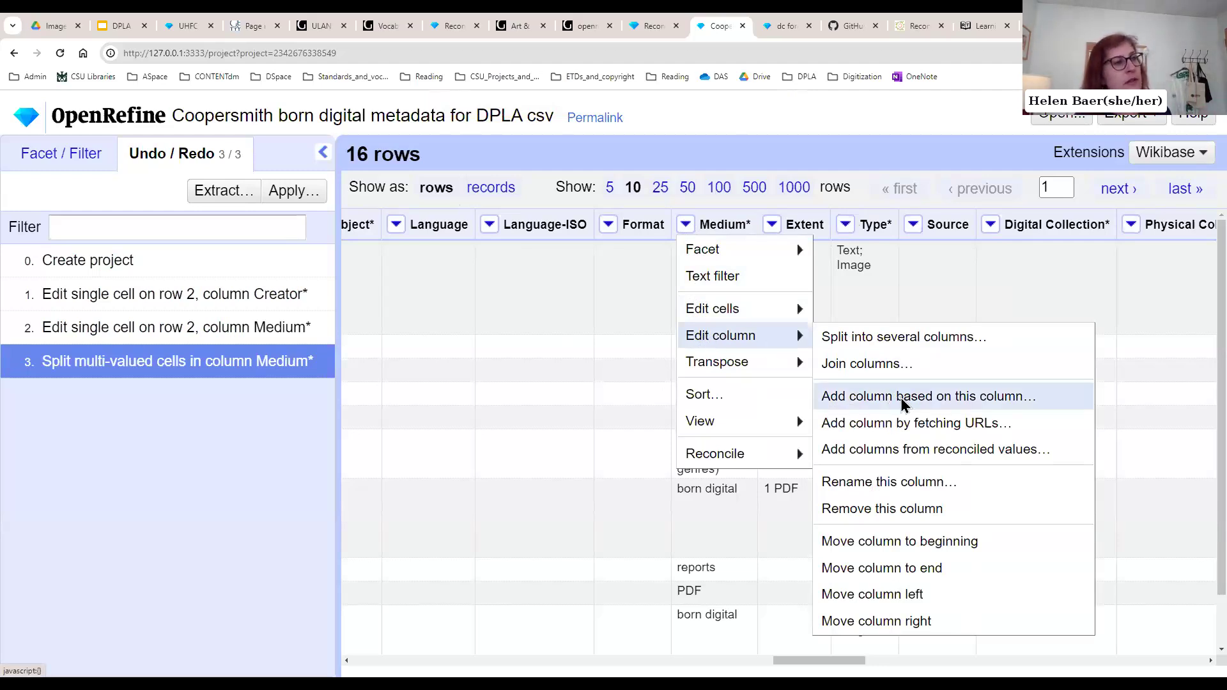
click(900, 397)
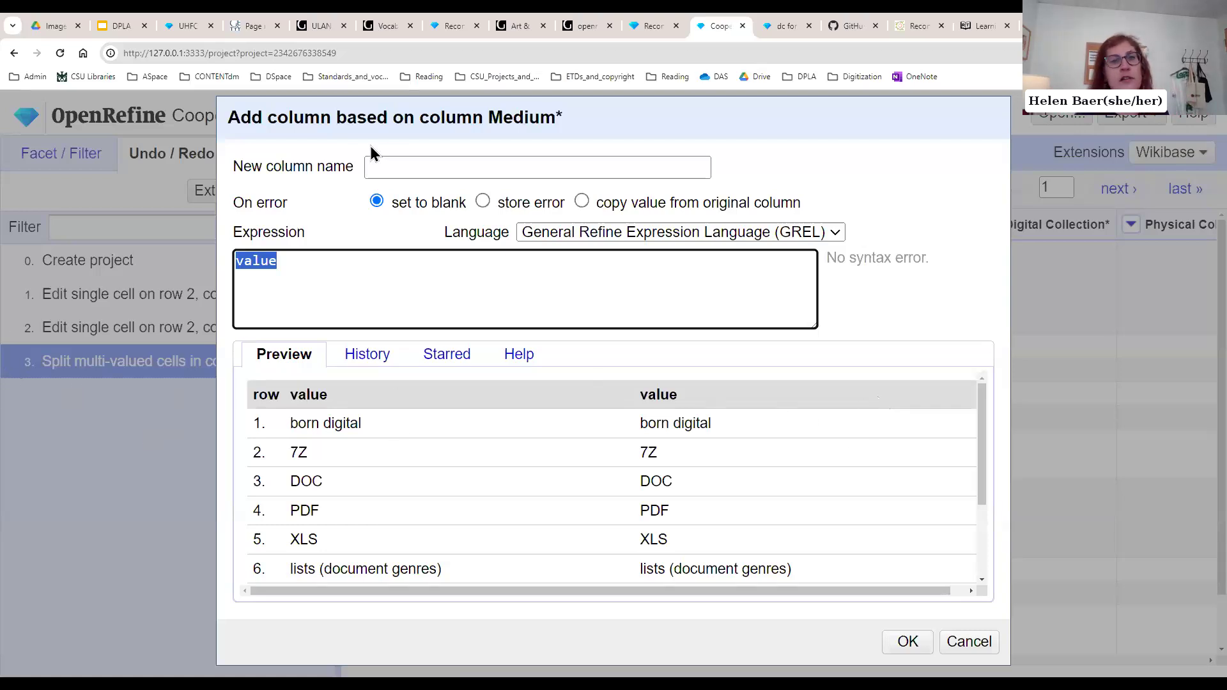
click(448, 168)
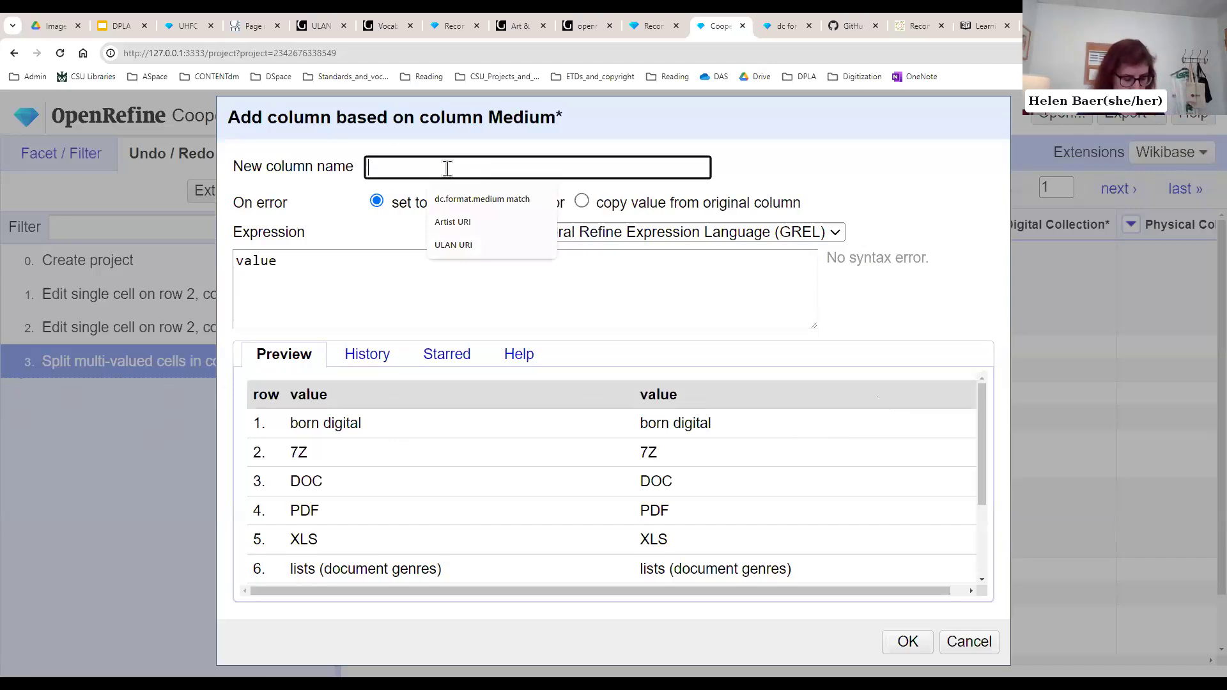
text(dc.format match)
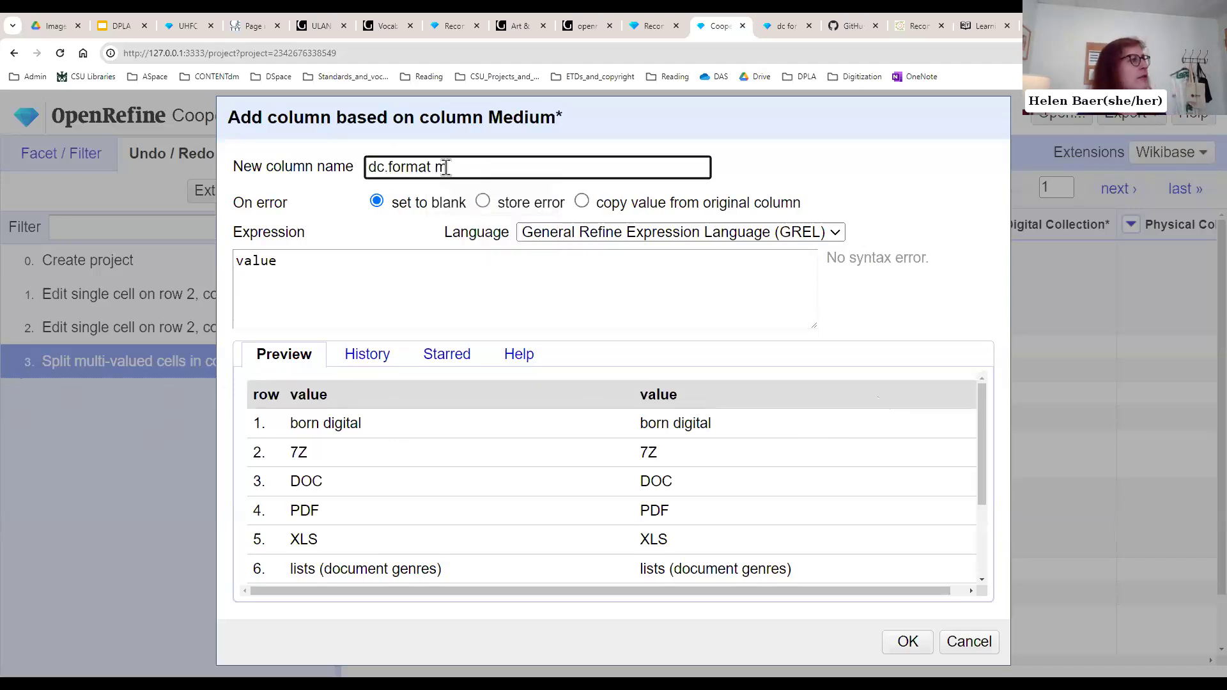
double_click(256, 260)
text(cell.cross("dc format csv","dc.format.medium") [0].cells["dc.format.medium"].value)
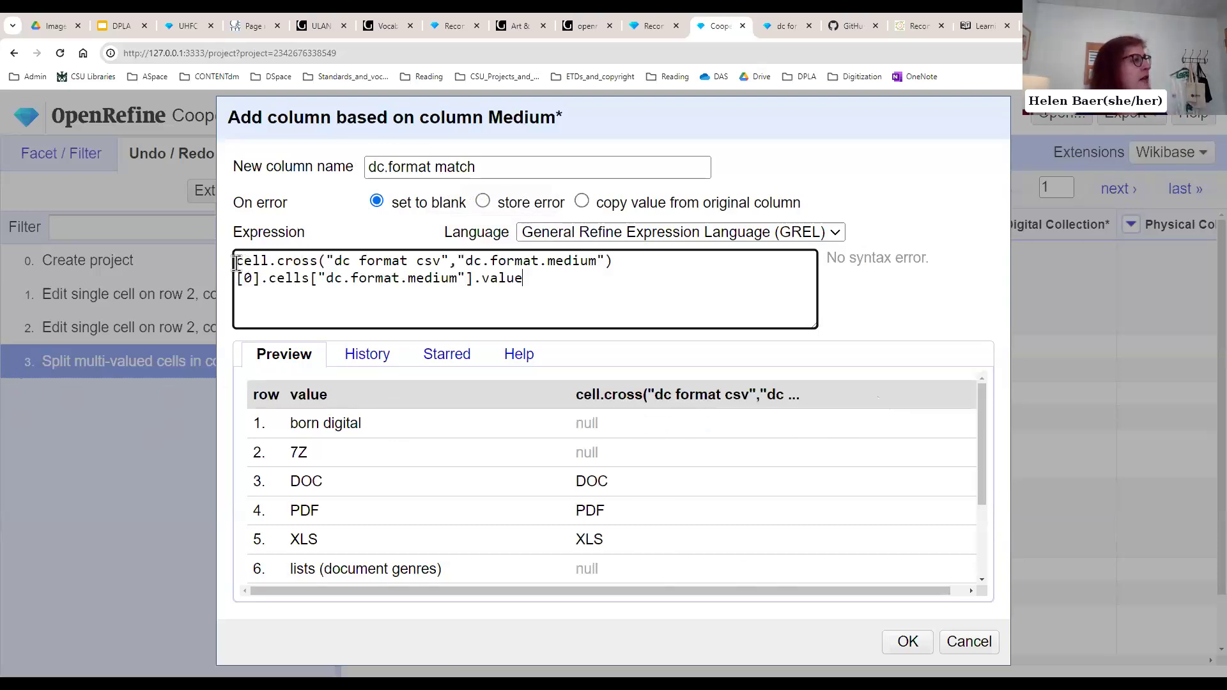
Step: Highlight the cell.cross function and both dc.format.medium references in the expression, and create the dc.format match column
drag(236, 263, 321, 263)
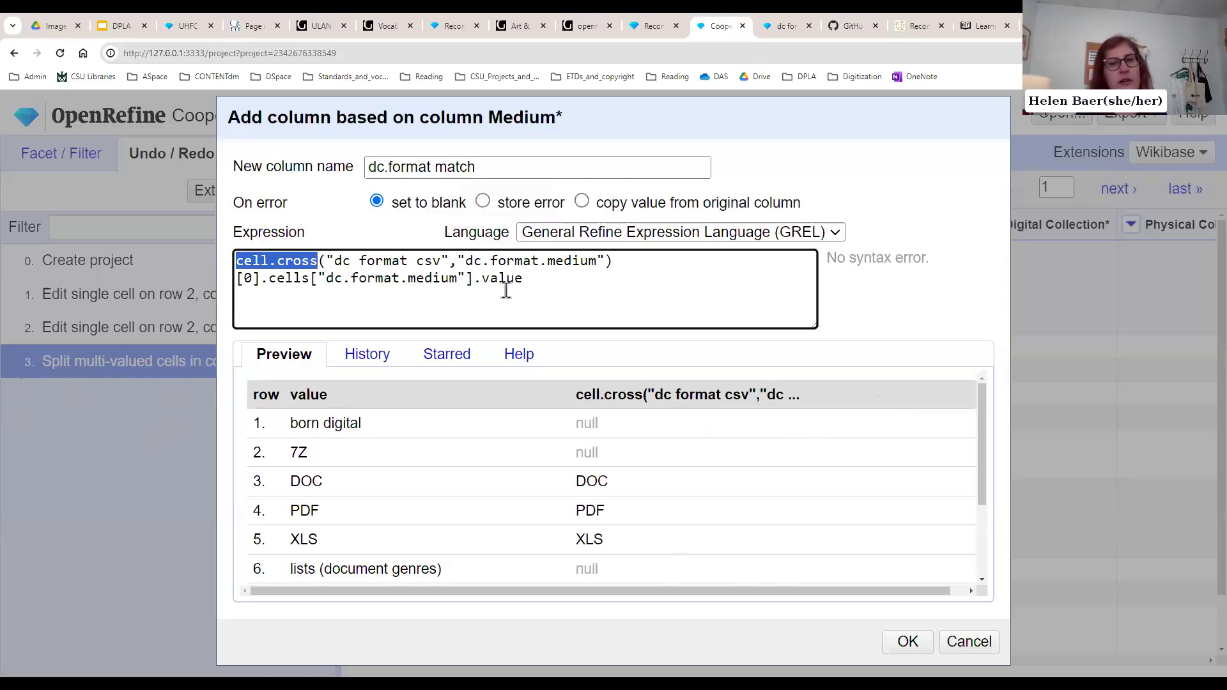
click(411, 273)
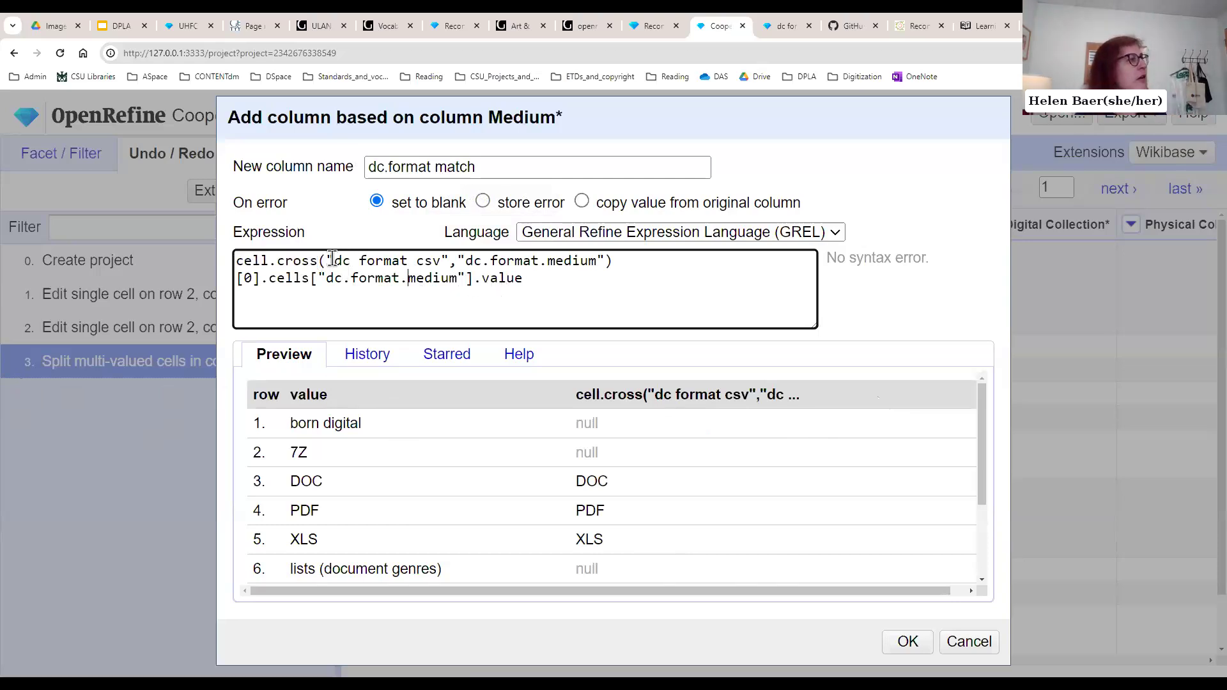
drag(333, 261, 596, 264)
click(468, 262)
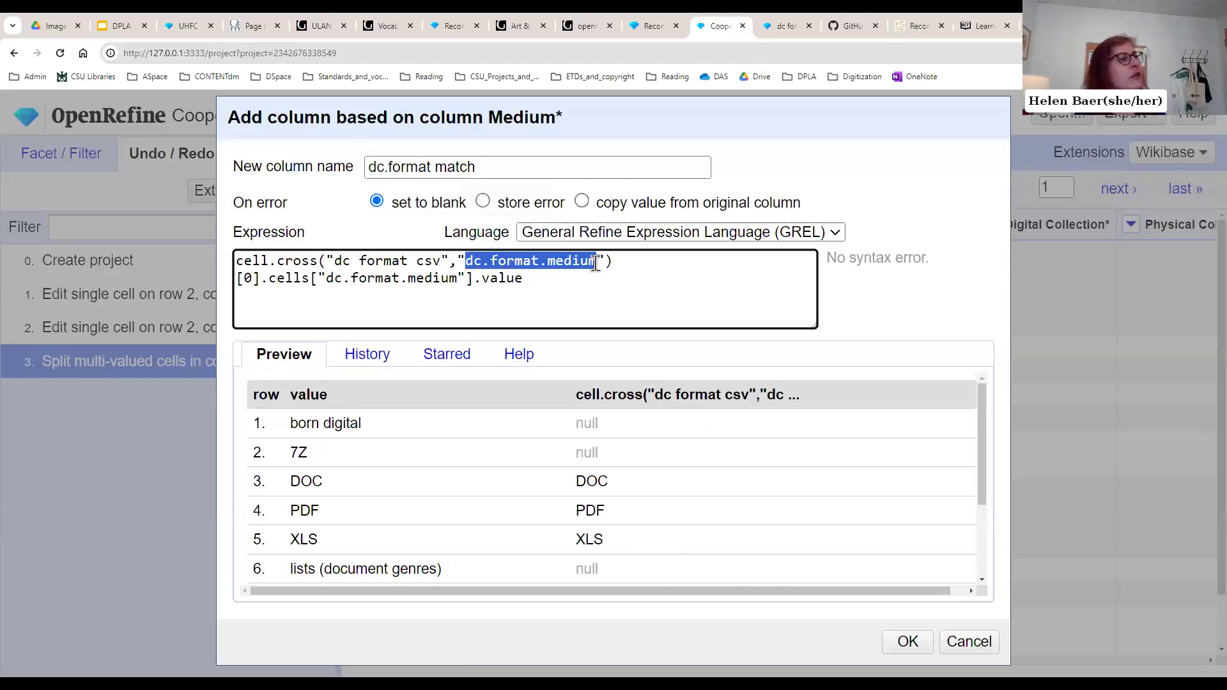
click(294, 281)
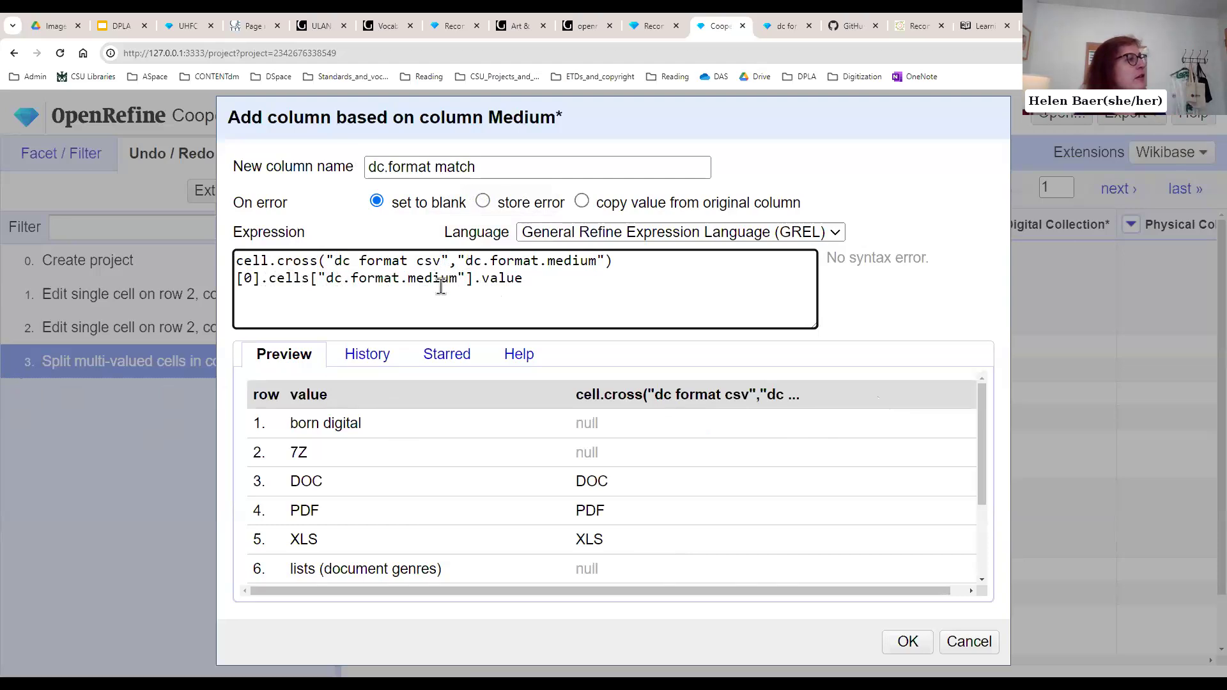
drag(325, 278, 458, 282)
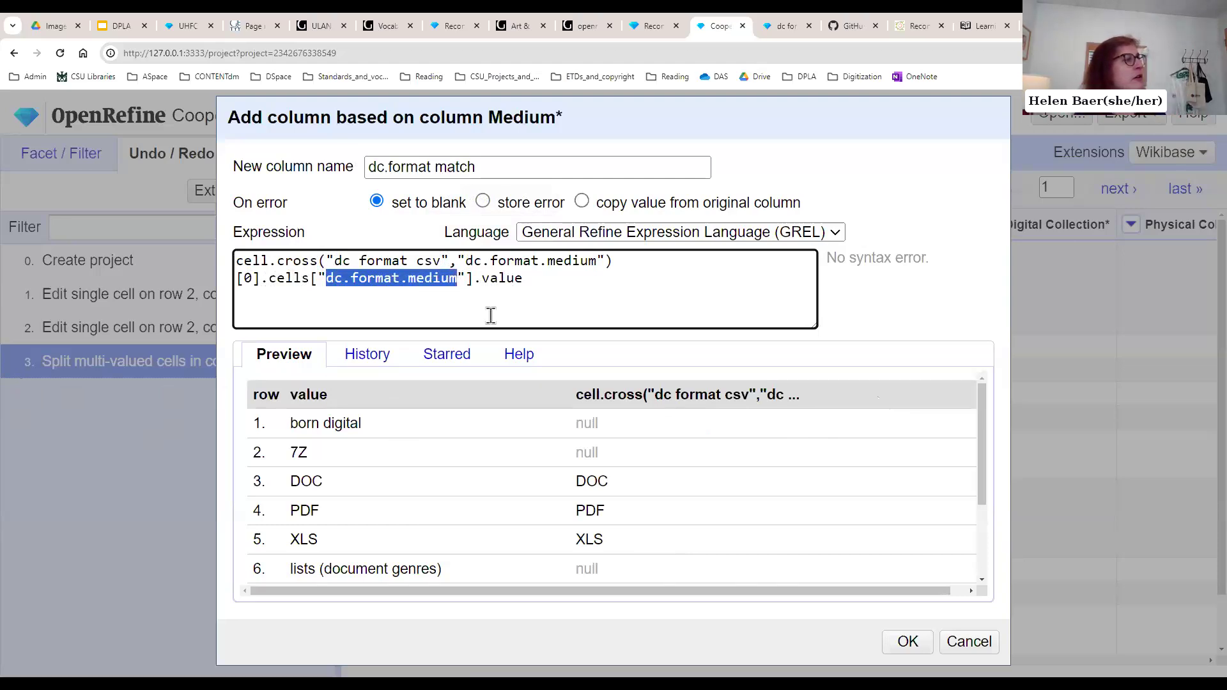
click(909, 642)
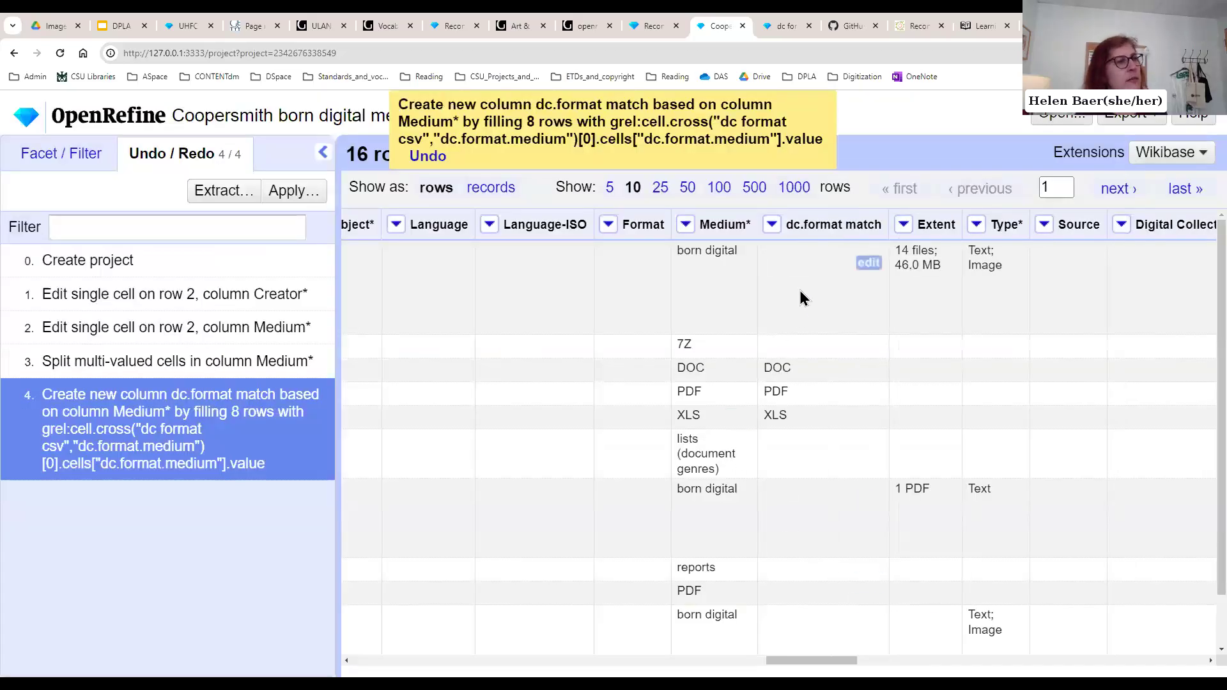
Step: Remove the dc.format.medium match, Medium* judgment and best candidate's score facets, keeping only the Medium* text facet
click(80, 160)
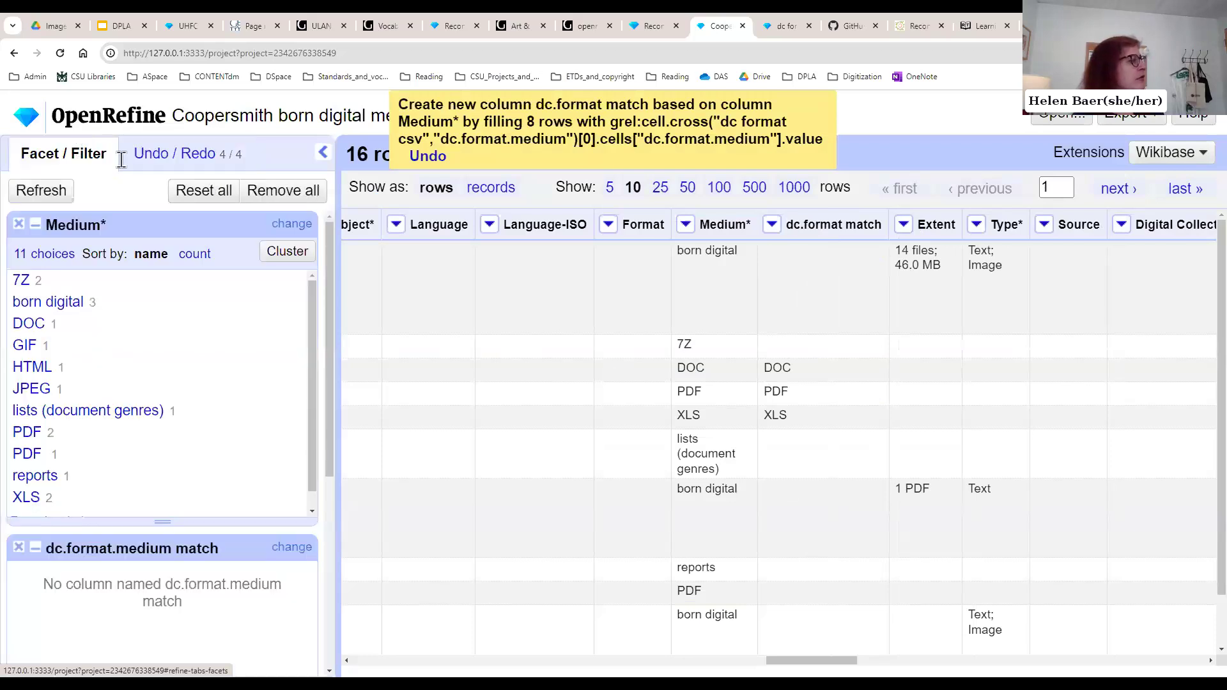
click(20, 548)
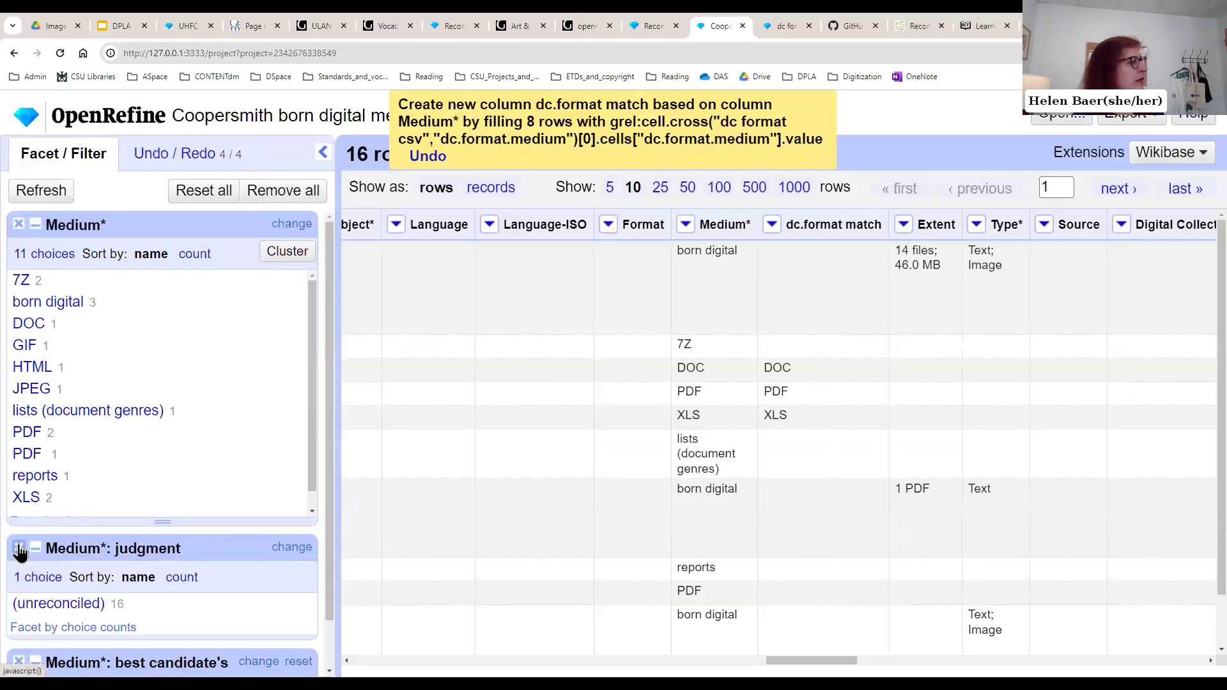
click(22, 548)
click(21, 547)
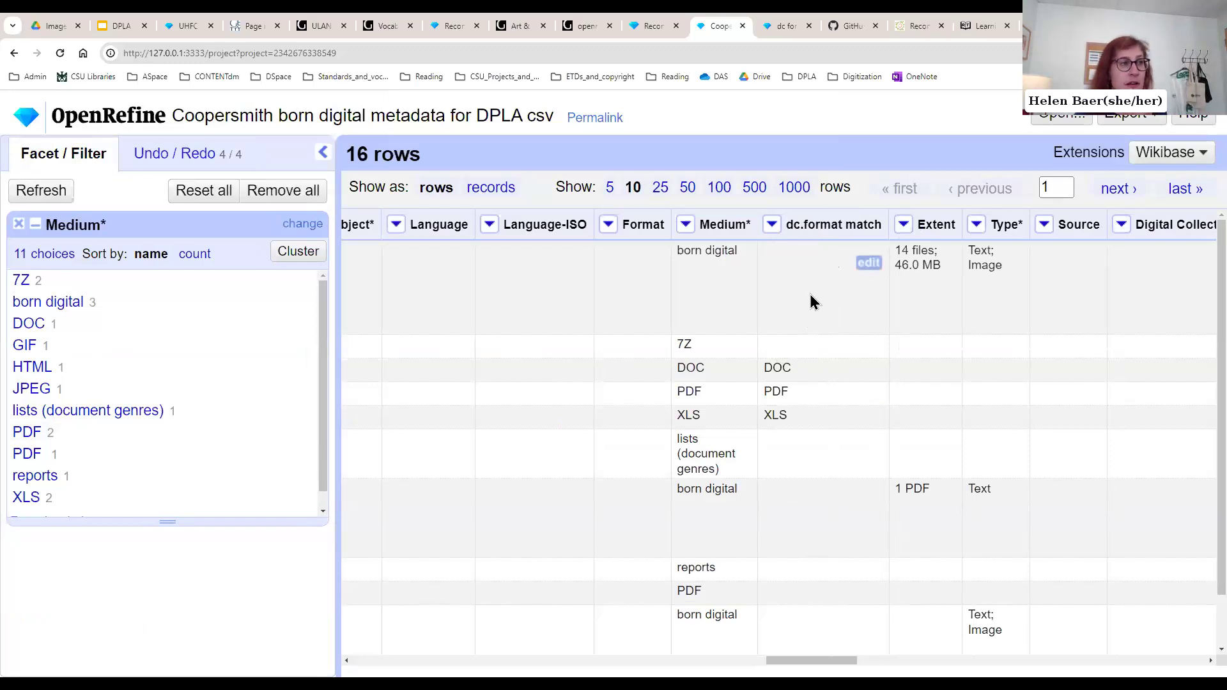
Step: Highlight the DOC and PDF values in dc.format match, view the dc format csv project, and return to the born digital project
double_click(778, 370)
double_click(777, 391)
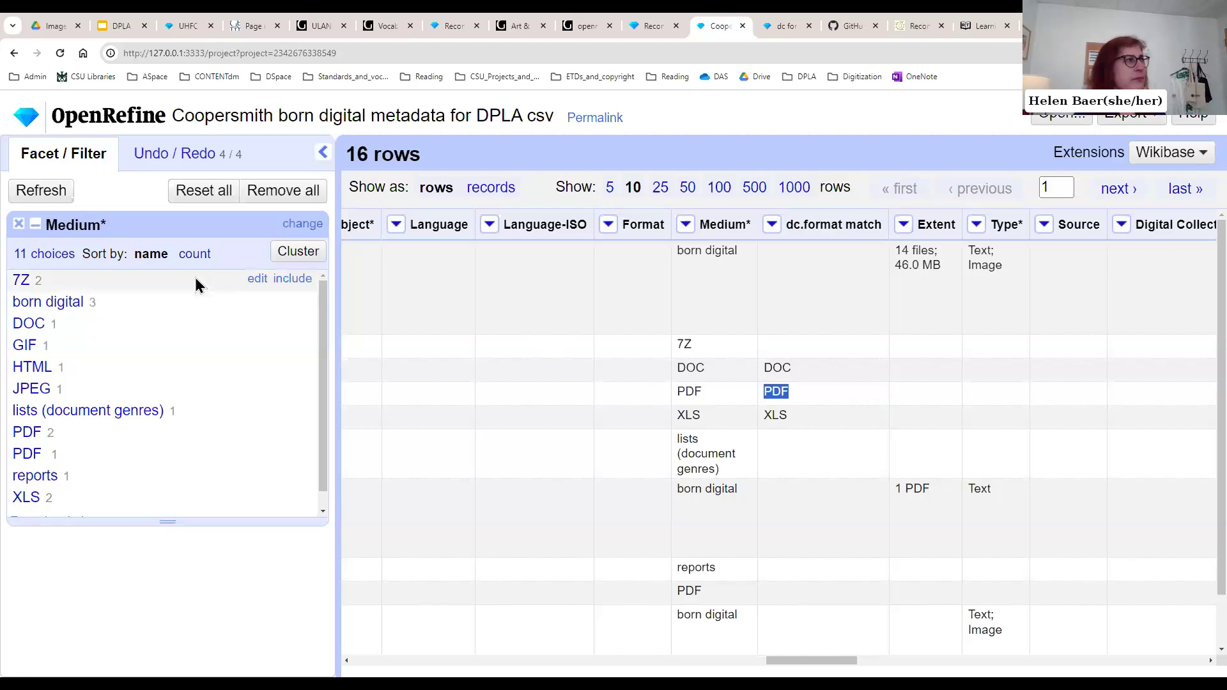
click(190, 28)
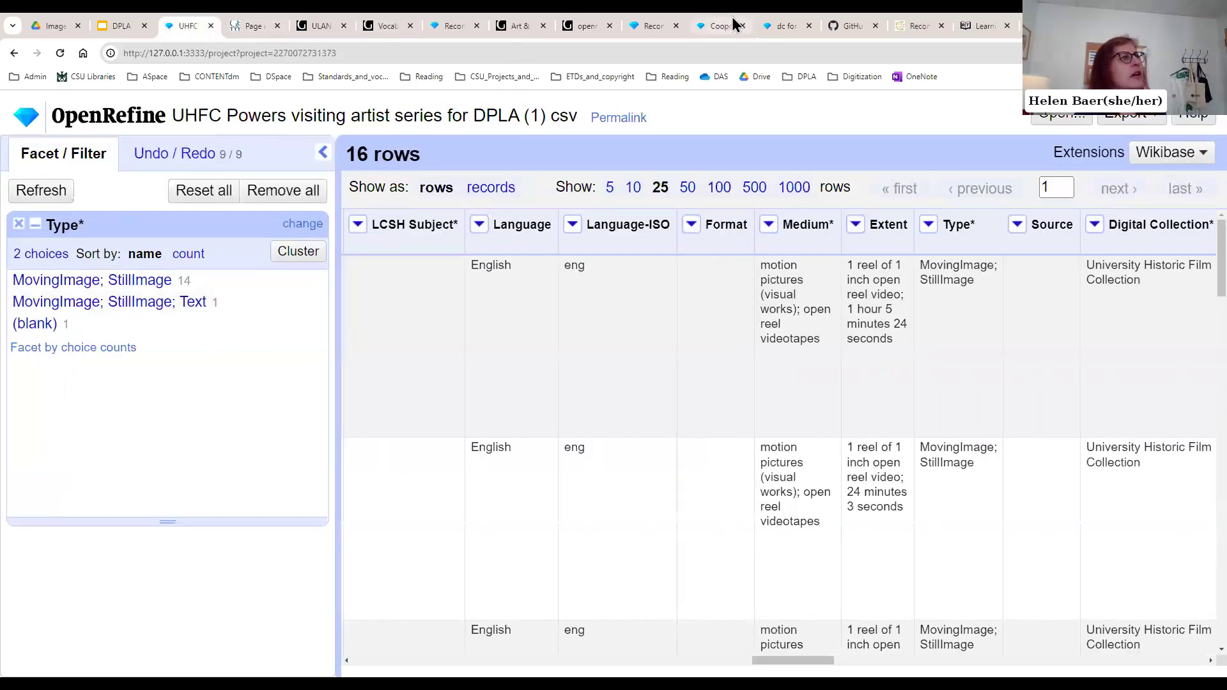
click(780, 26)
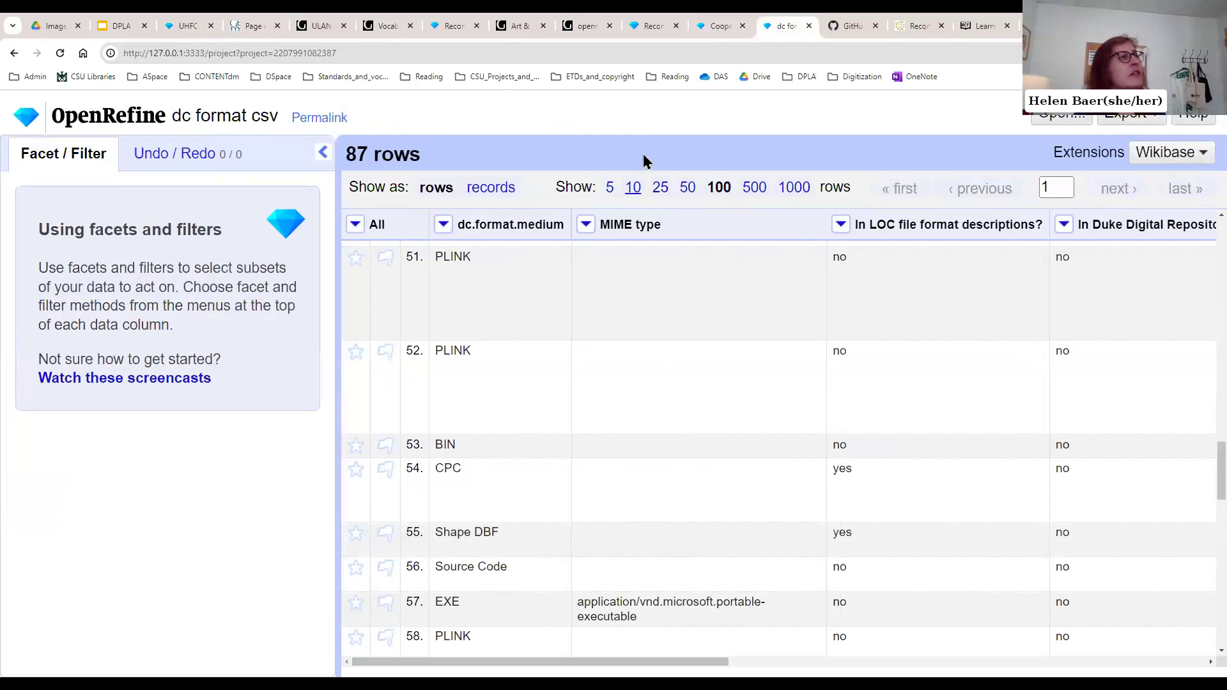
click(717, 27)
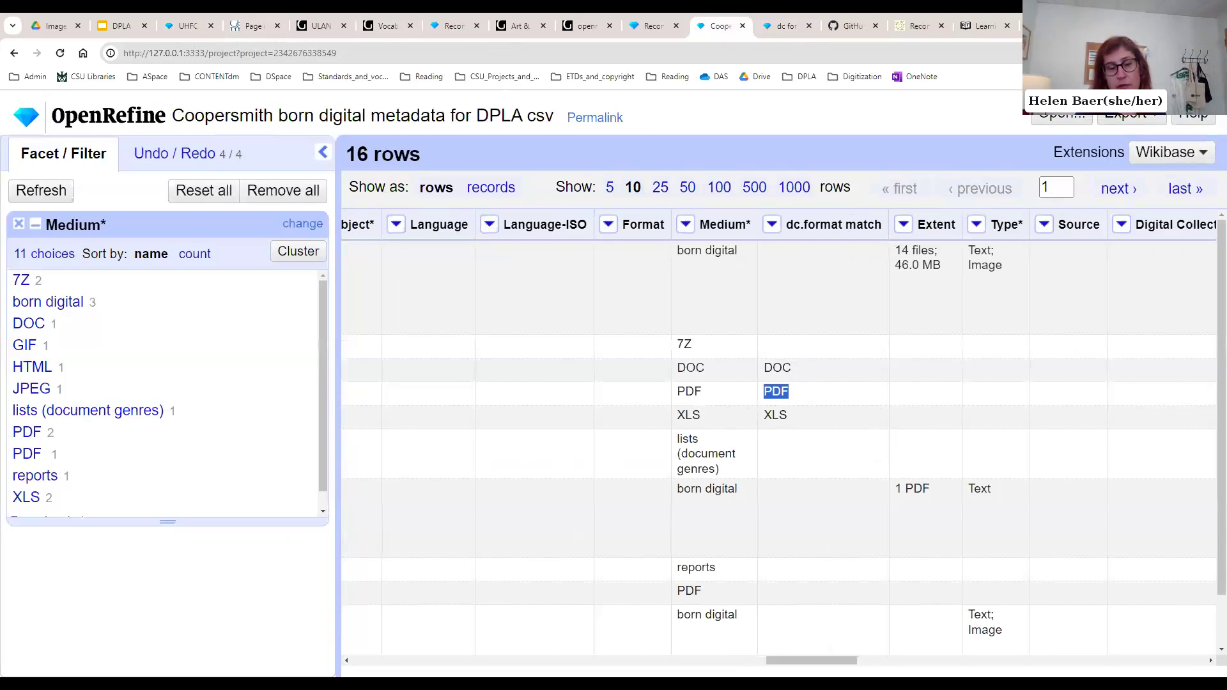
Step: Highlight 7Z in Medium*, find "7z" in the dc format csv project to compare its spelling, and return to the born digital project
click(778, 416)
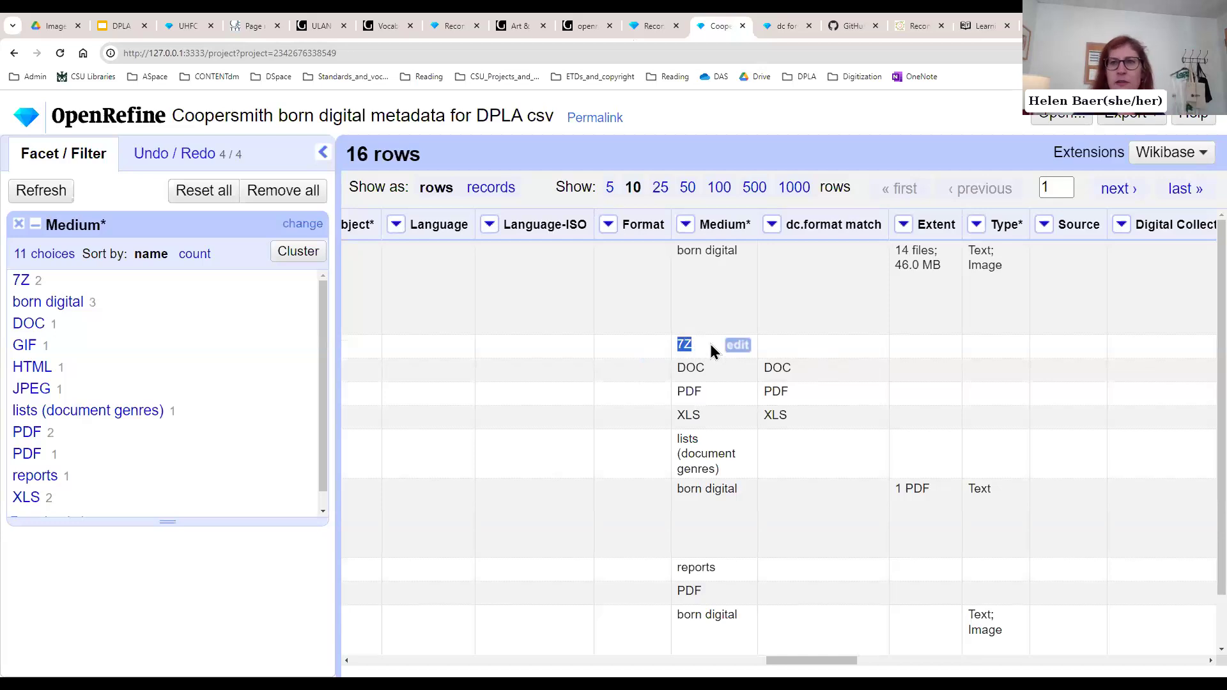
click(791, 350)
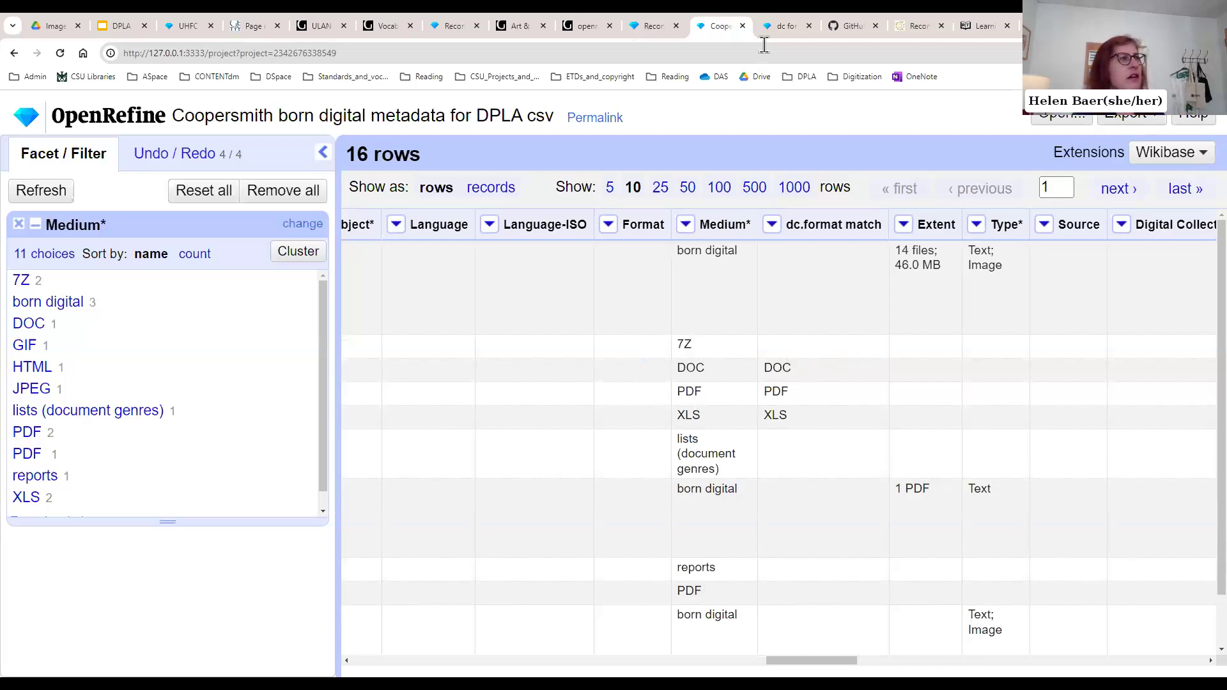
click(781, 29)
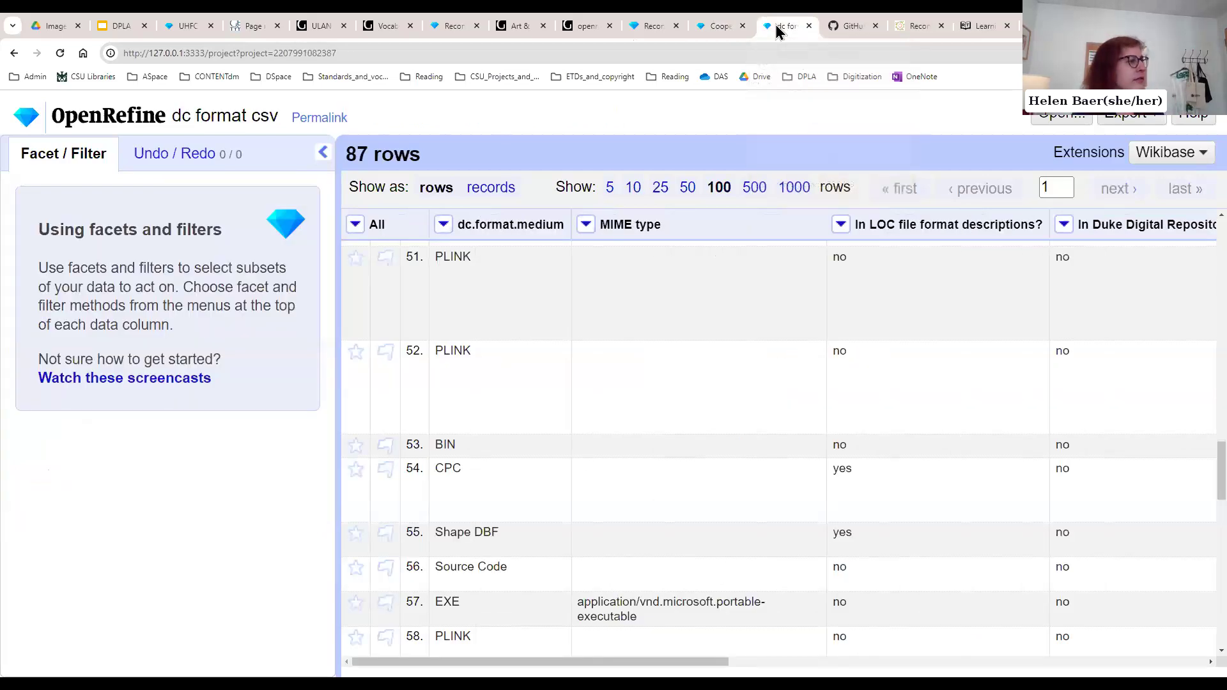
key(ctrl+f)
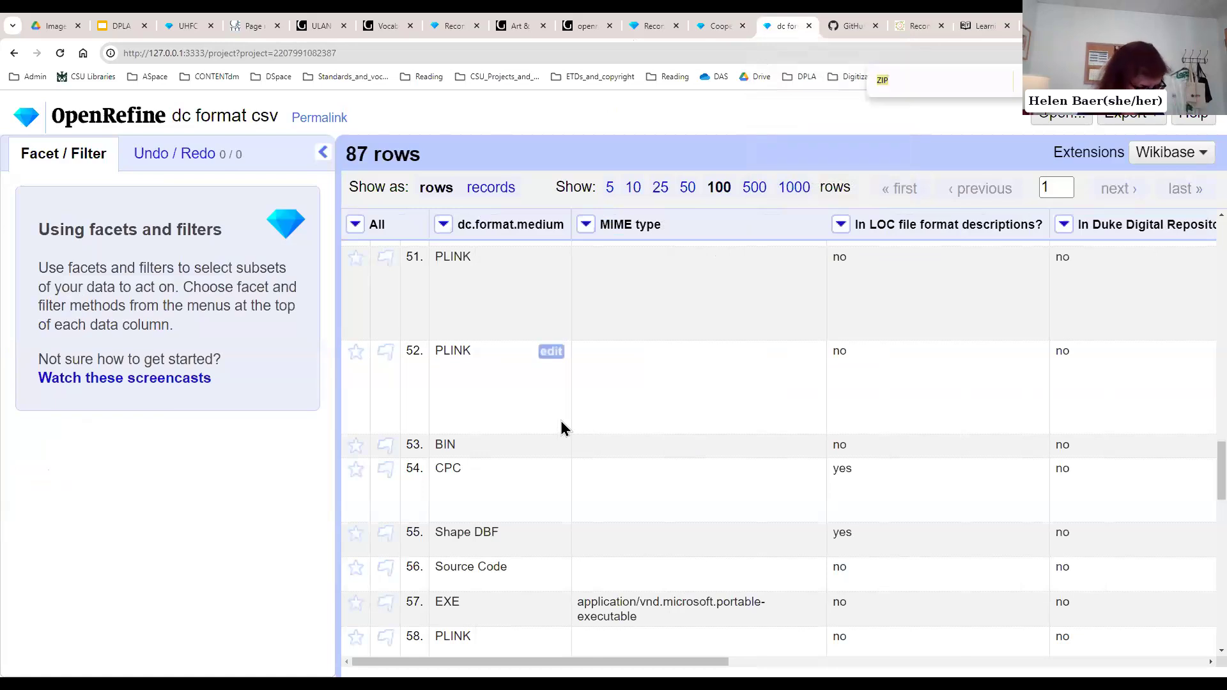
text(7z)
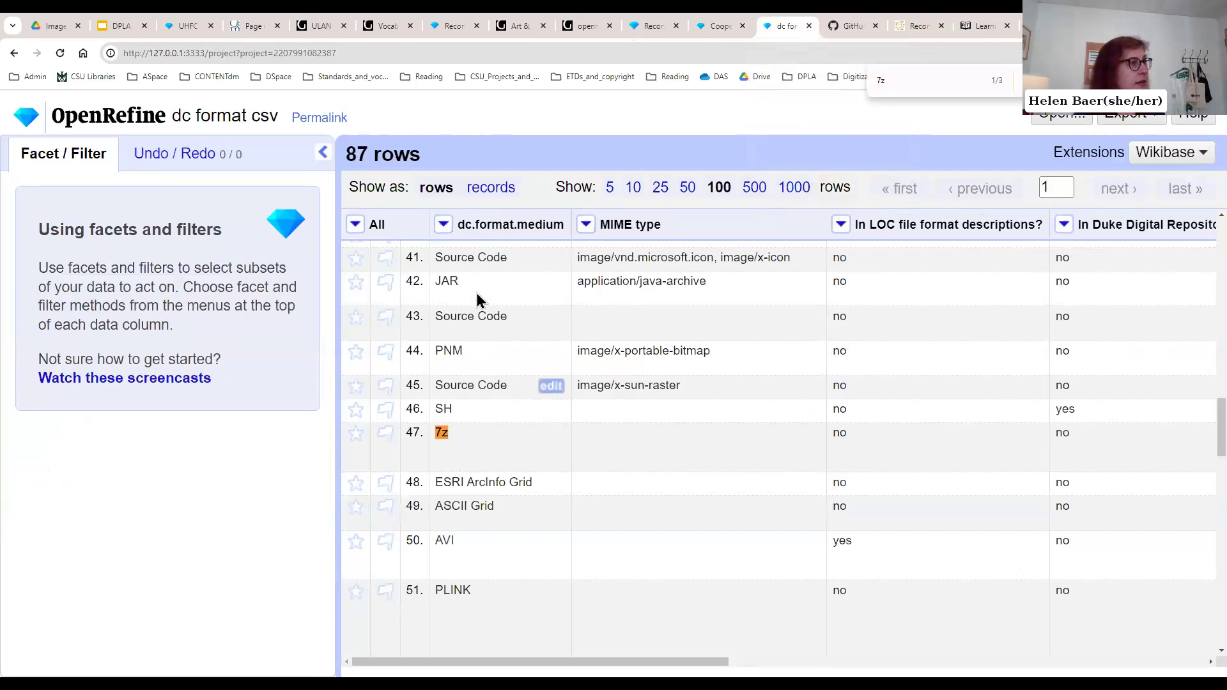
double_click(441, 433)
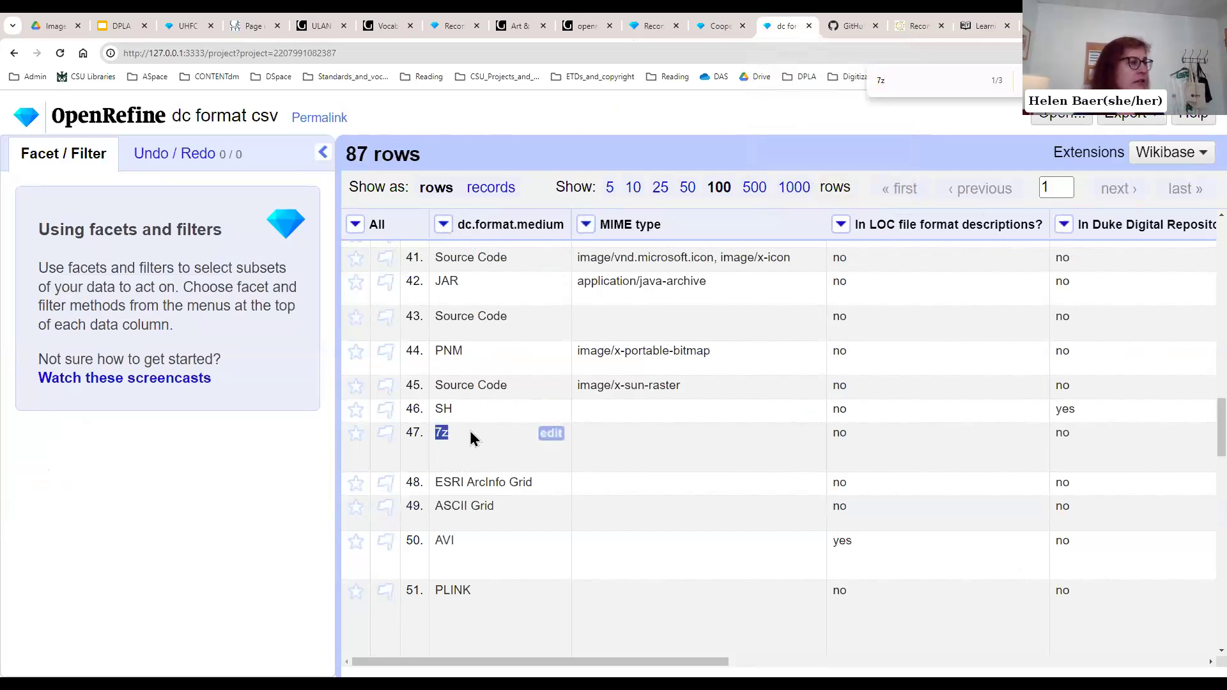
click(721, 25)
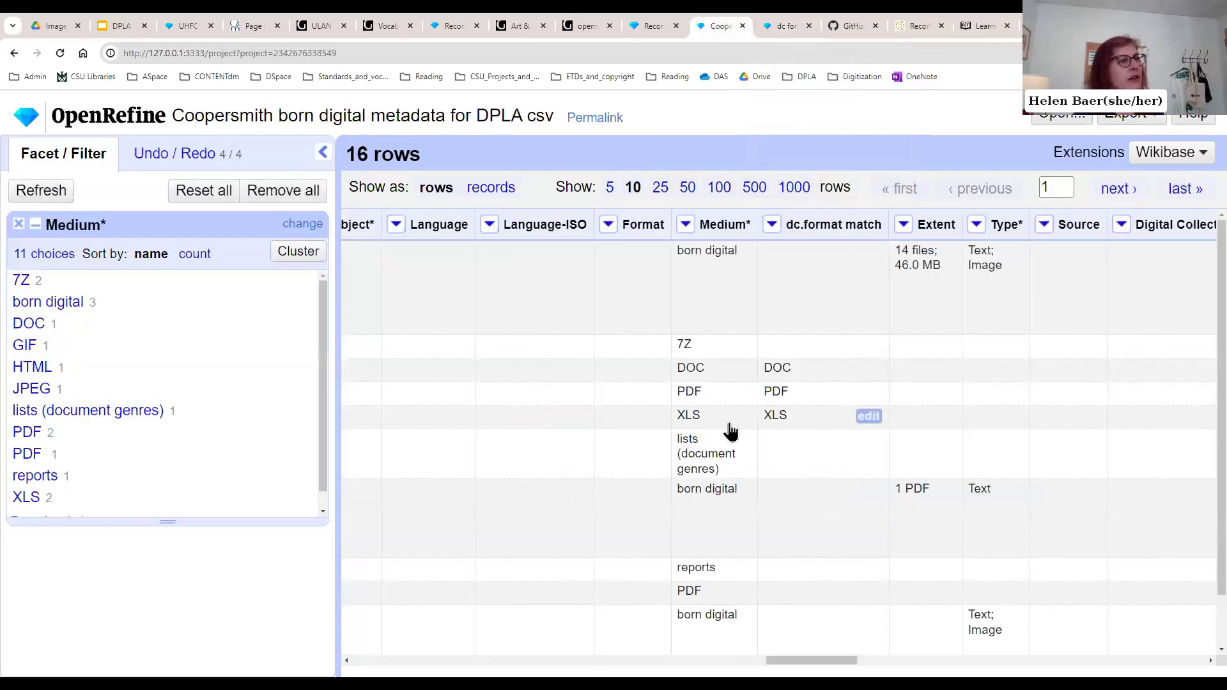
Step: Highlight the Z of 7Z in Medium*, and check row 9's PDF value for a trailing space in its cell editor without saving
drag(683, 345, 701, 352)
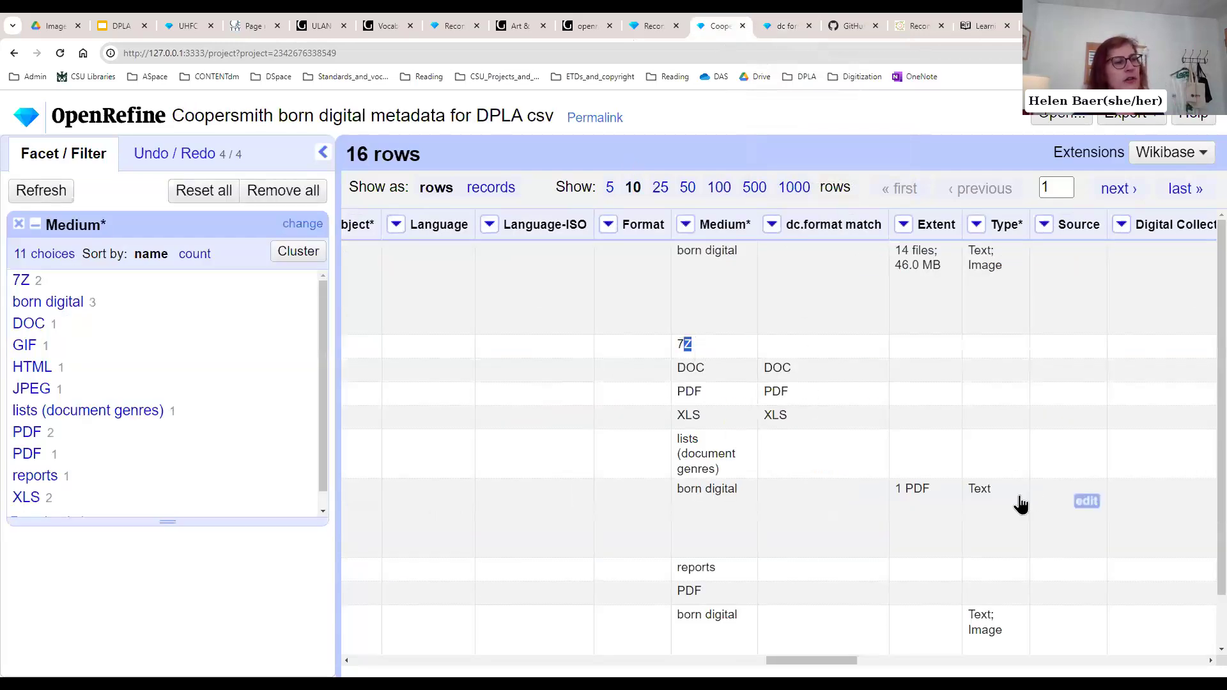
click(717, 598)
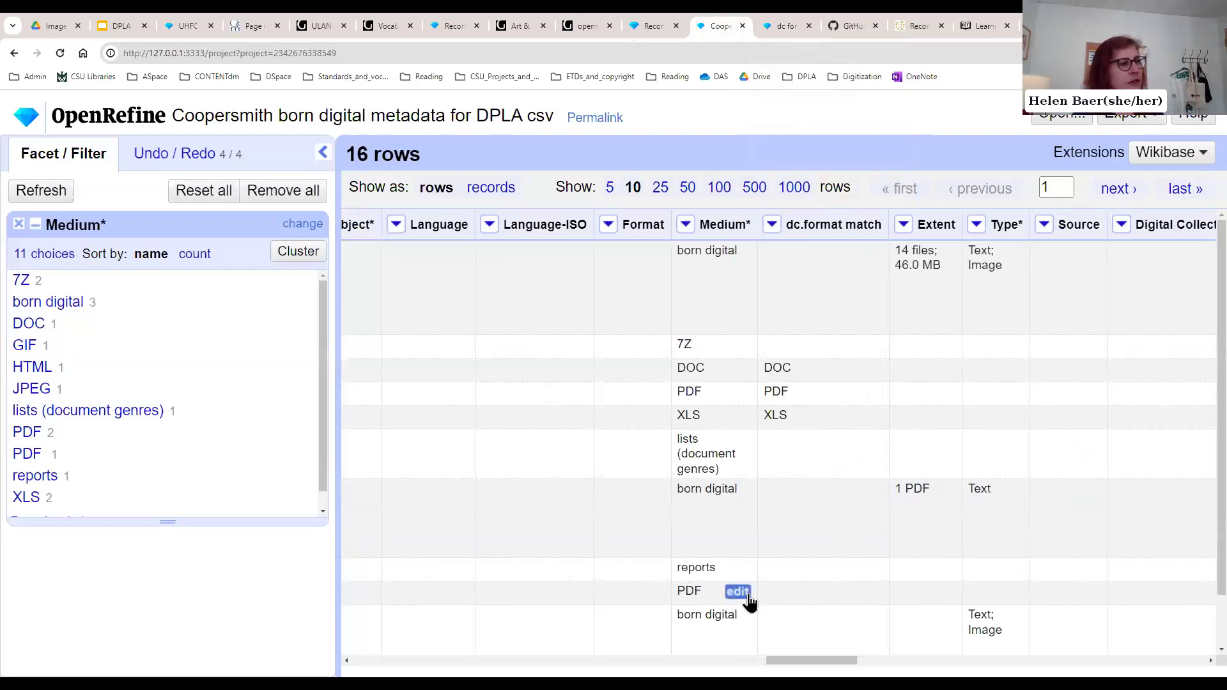
click(740, 591)
click(261, 521)
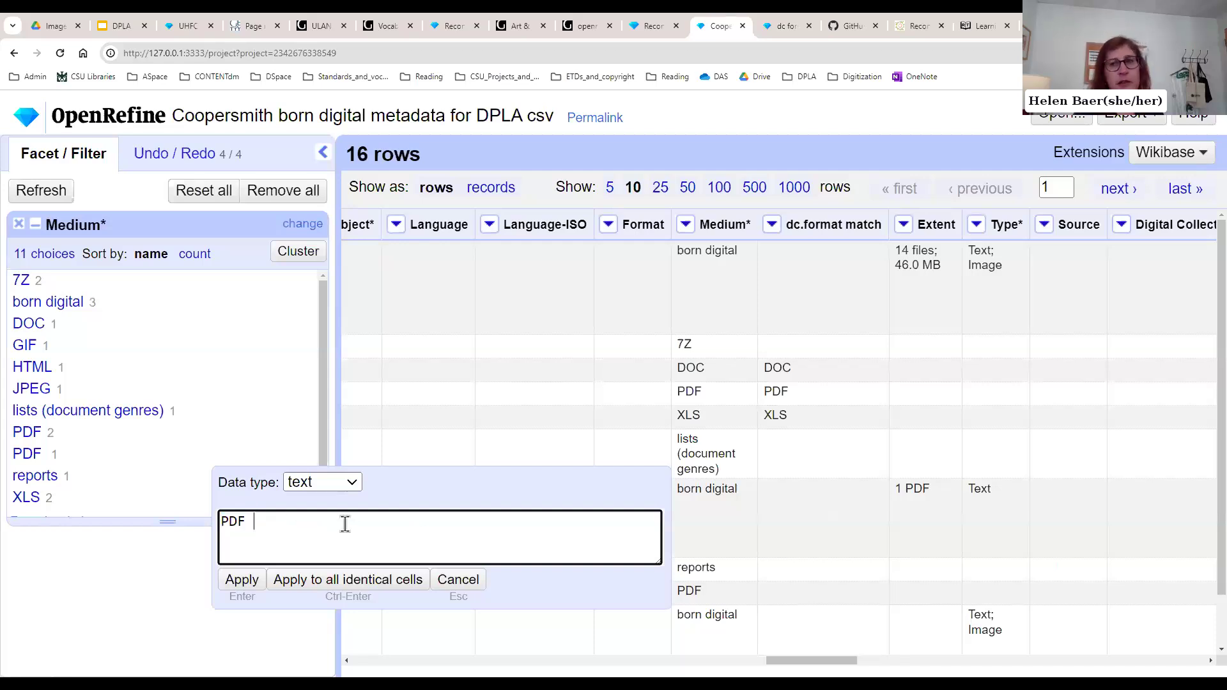
click(459, 580)
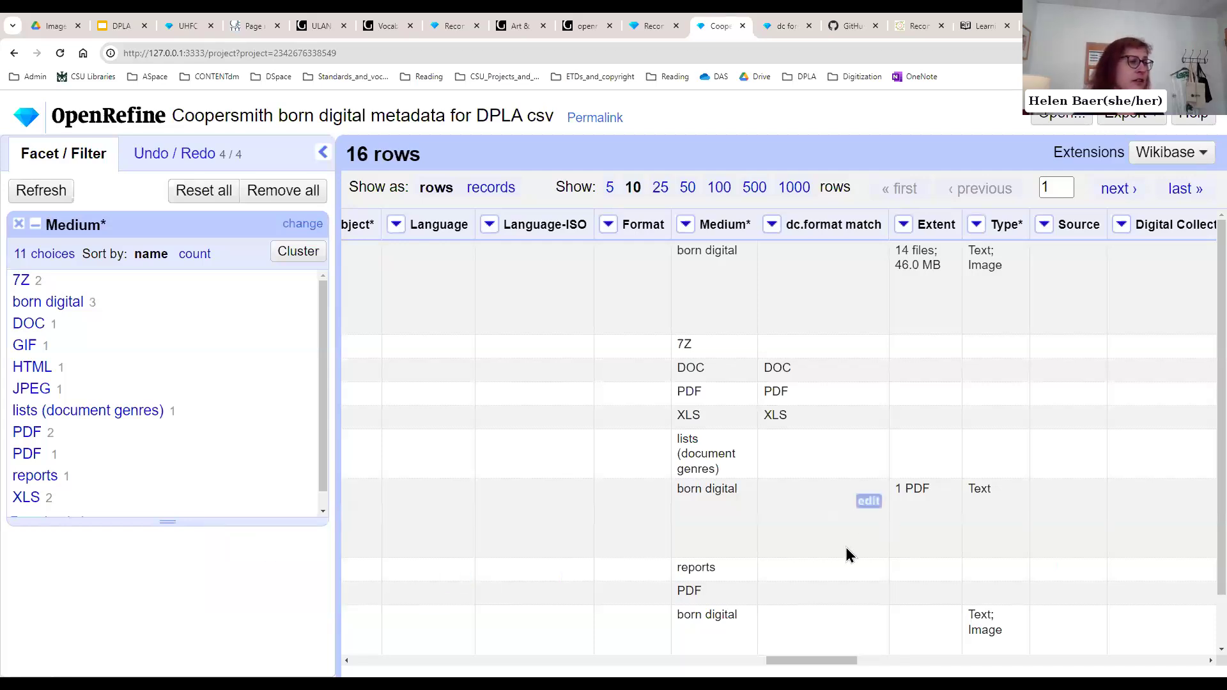
scroll(1199, 326, down, 1)
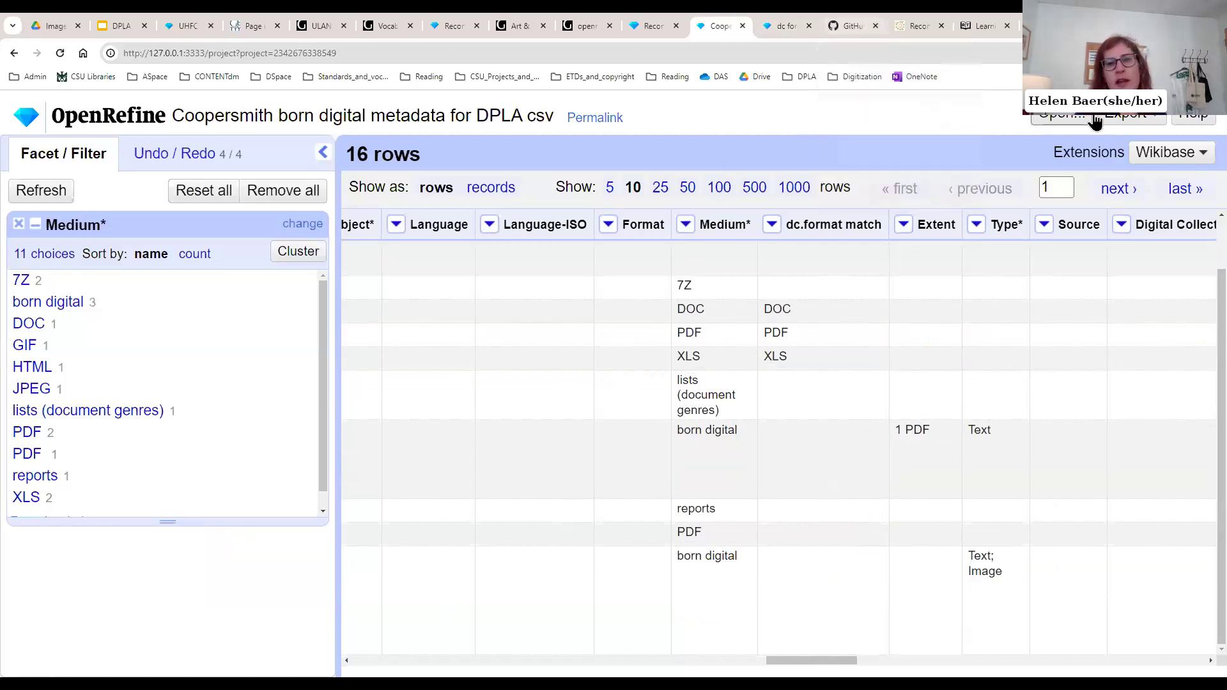
Step: View the Reconcile-csv page and the Learning Cell Cross in OpenRefine tutorial, and present the DPLA OpenRefine 2024 #2 slides
click(904, 28)
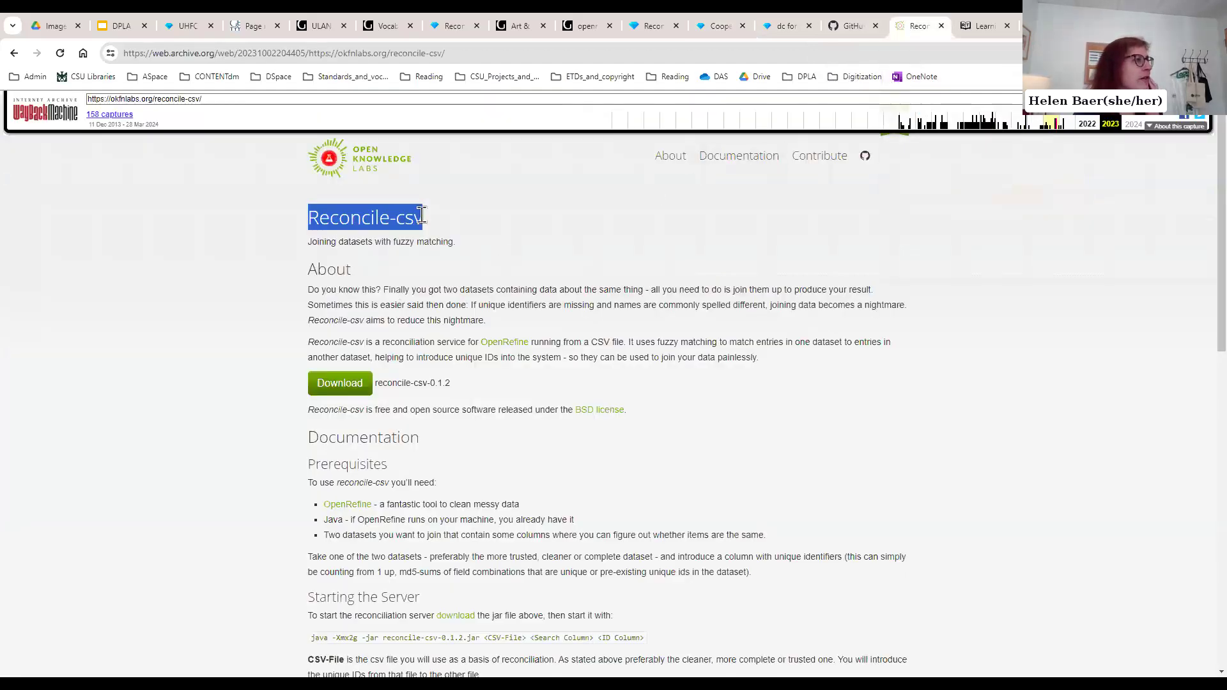
click(485, 259)
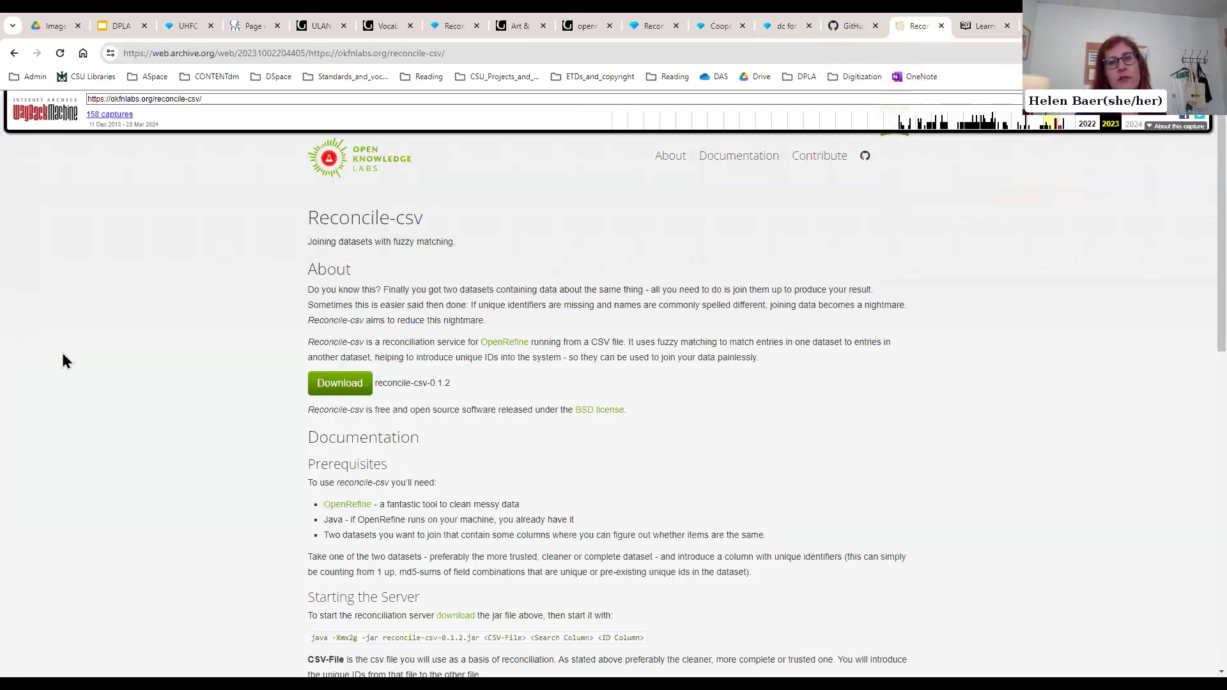
click(975, 25)
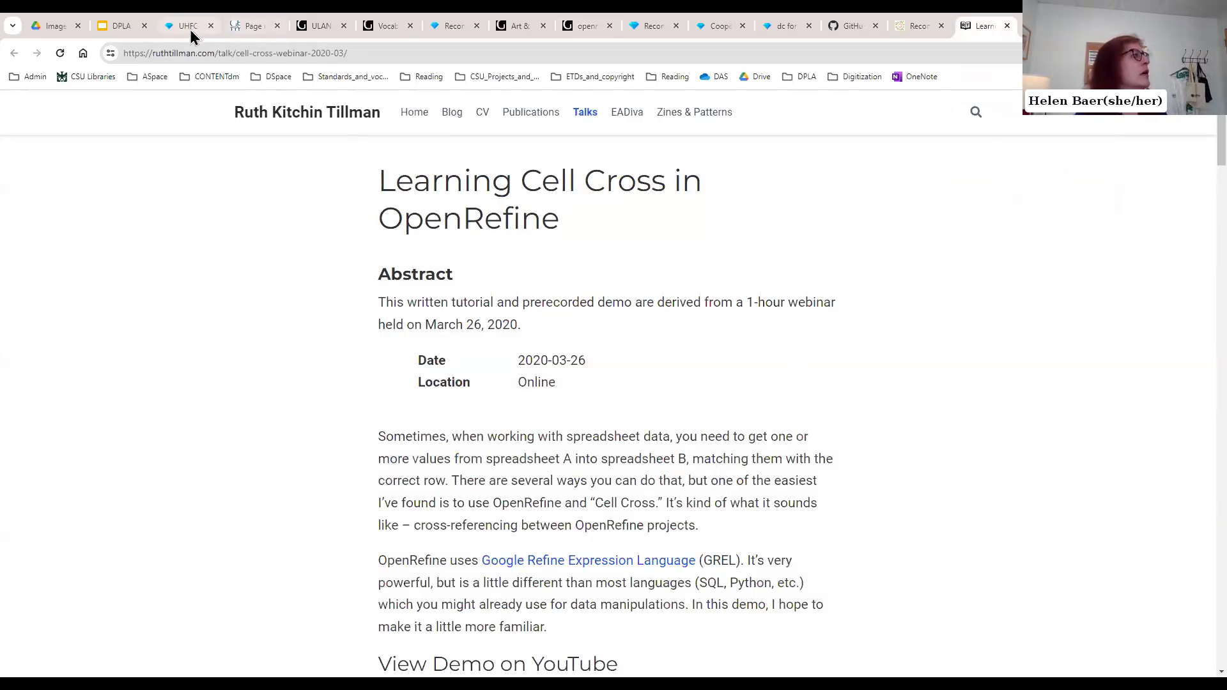
click(120, 28)
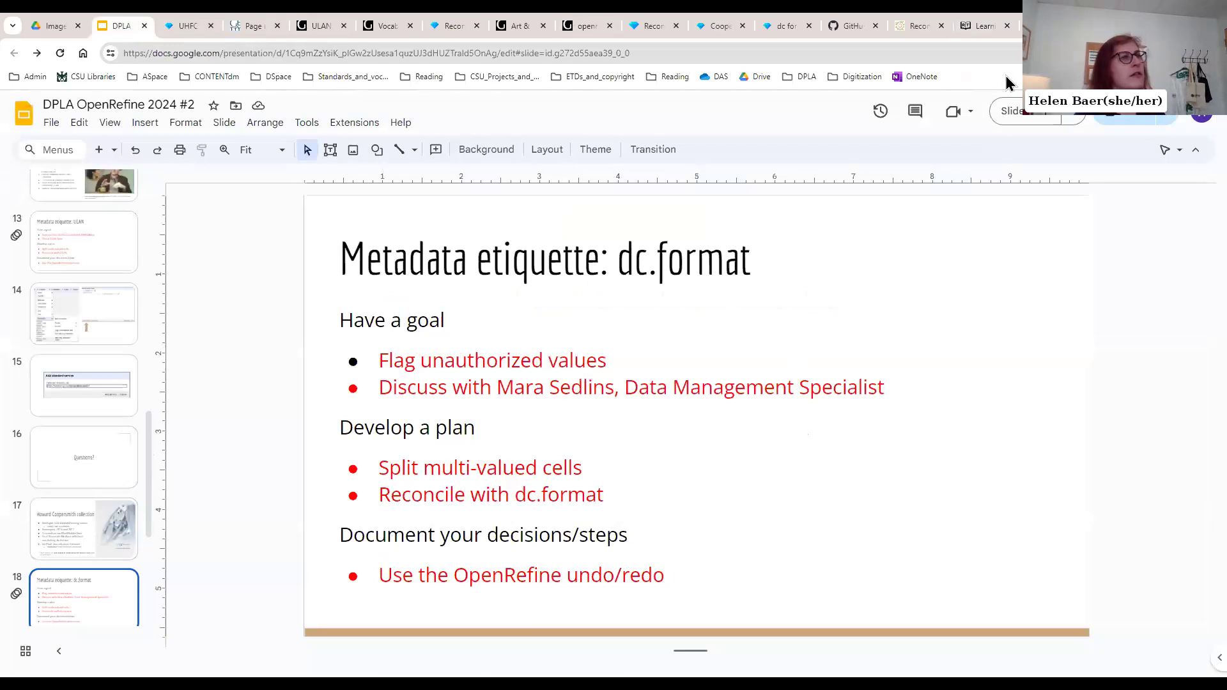
click(1012, 111)
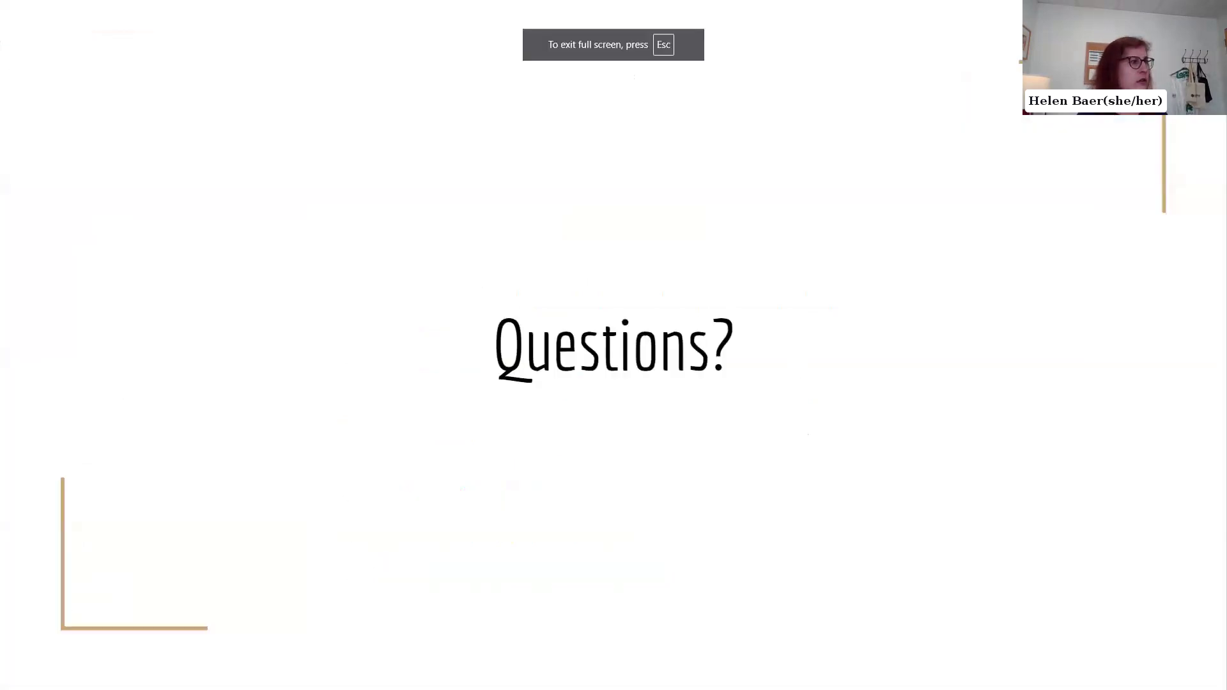
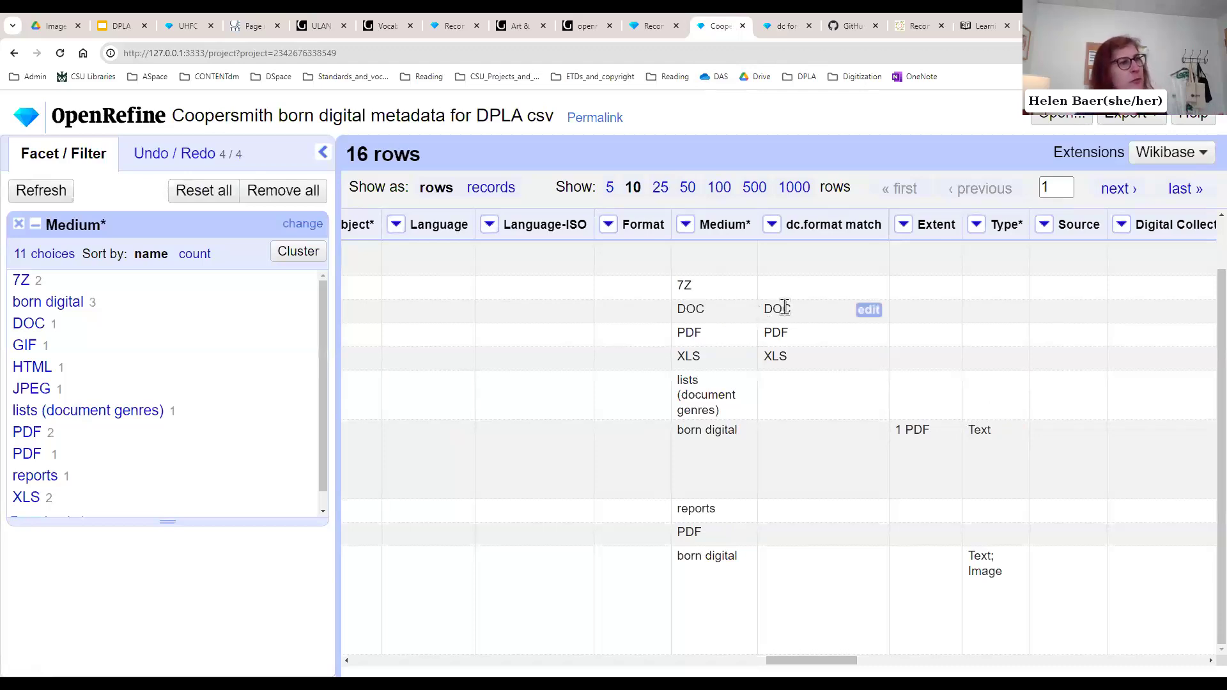
Step: Review the born digital project's operation history, and display the data as records to examine Medium* beside dc.format match
click(183, 160)
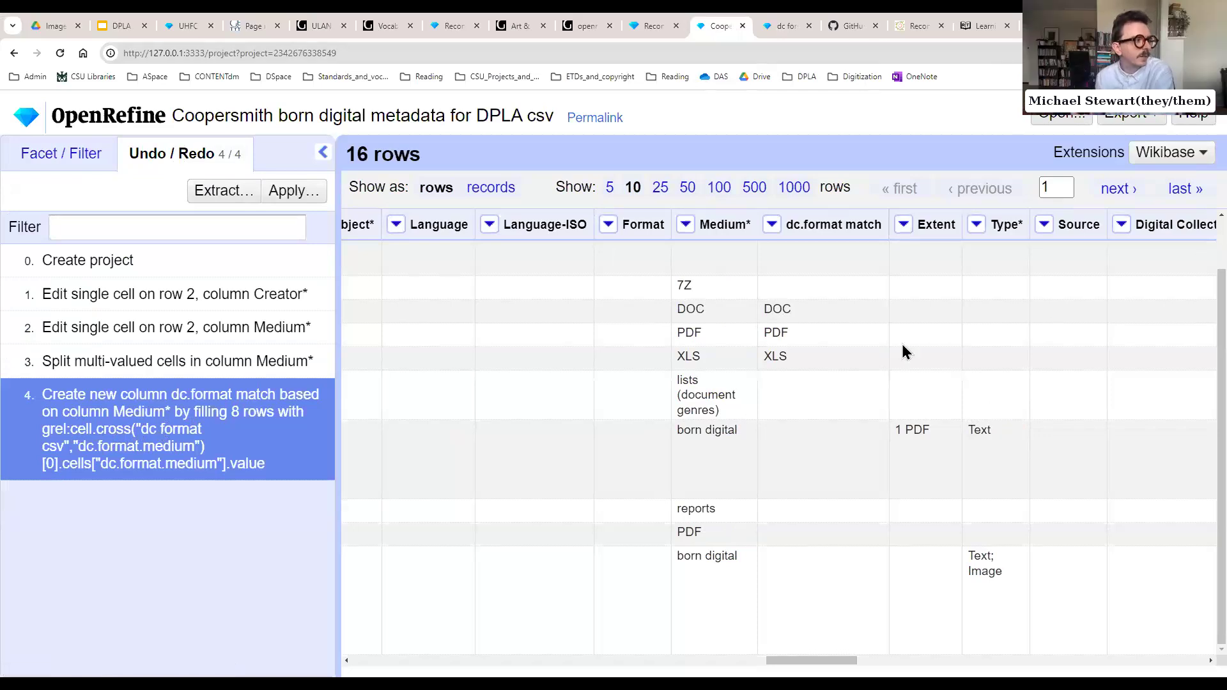
mouse_move(662, 26)
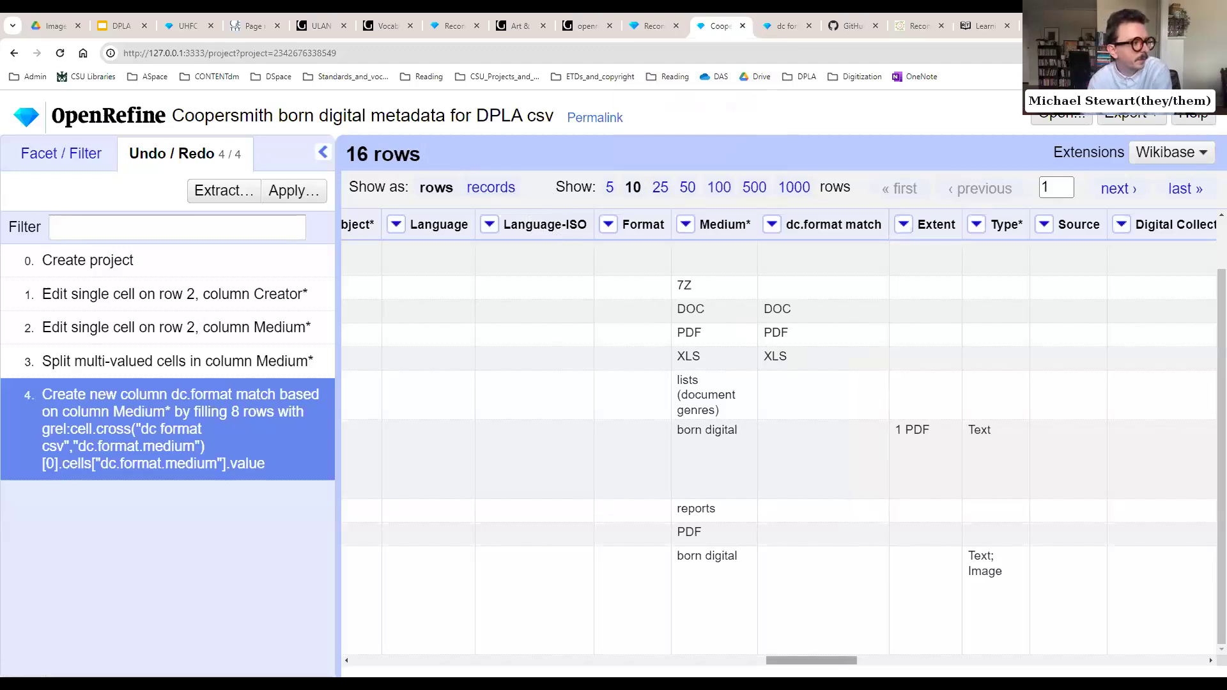
drag(813, 661, 399, 661)
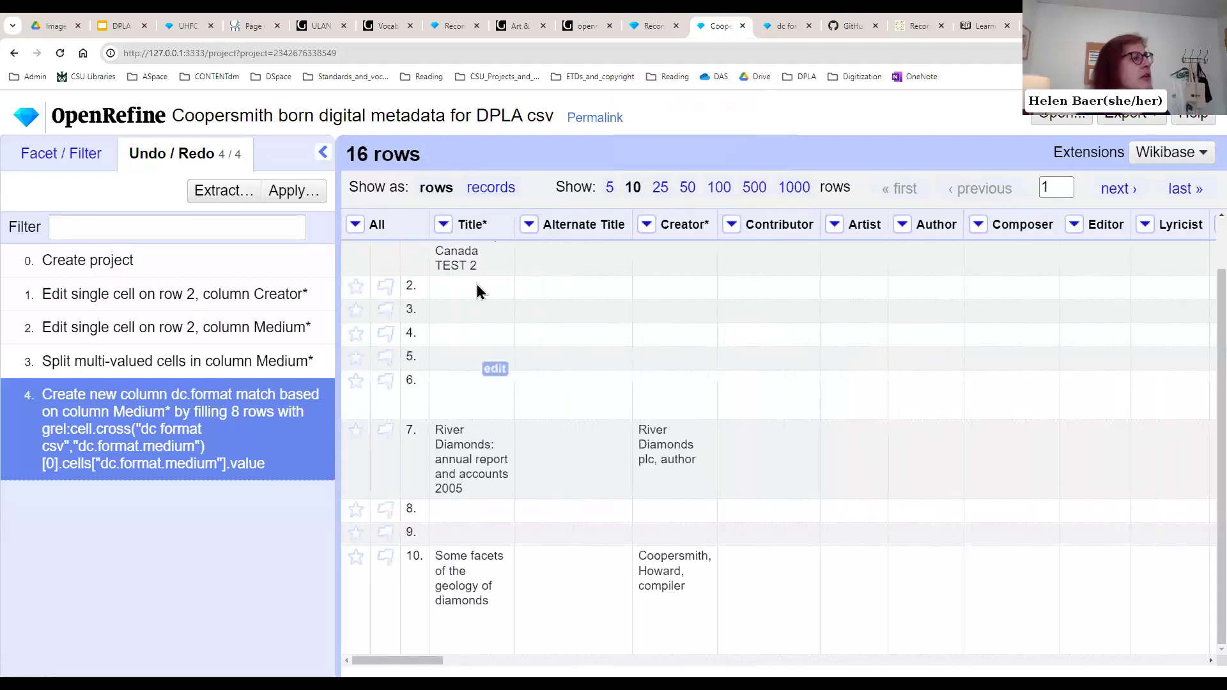
click(491, 188)
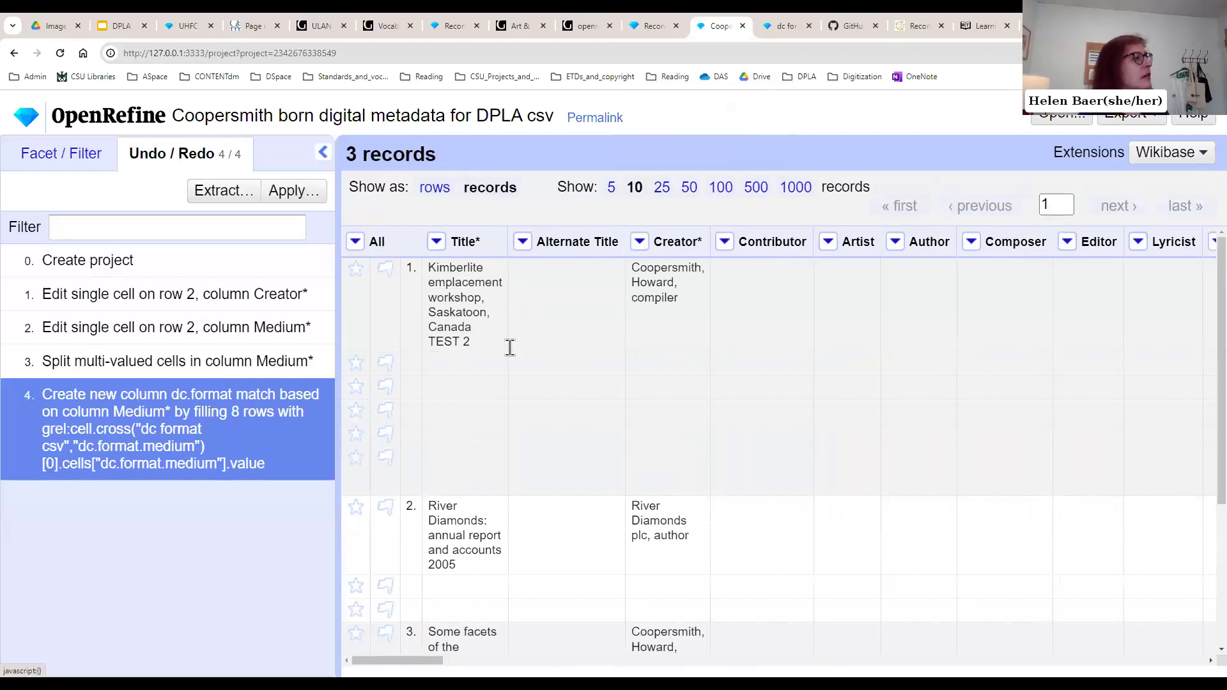
click(61, 154)
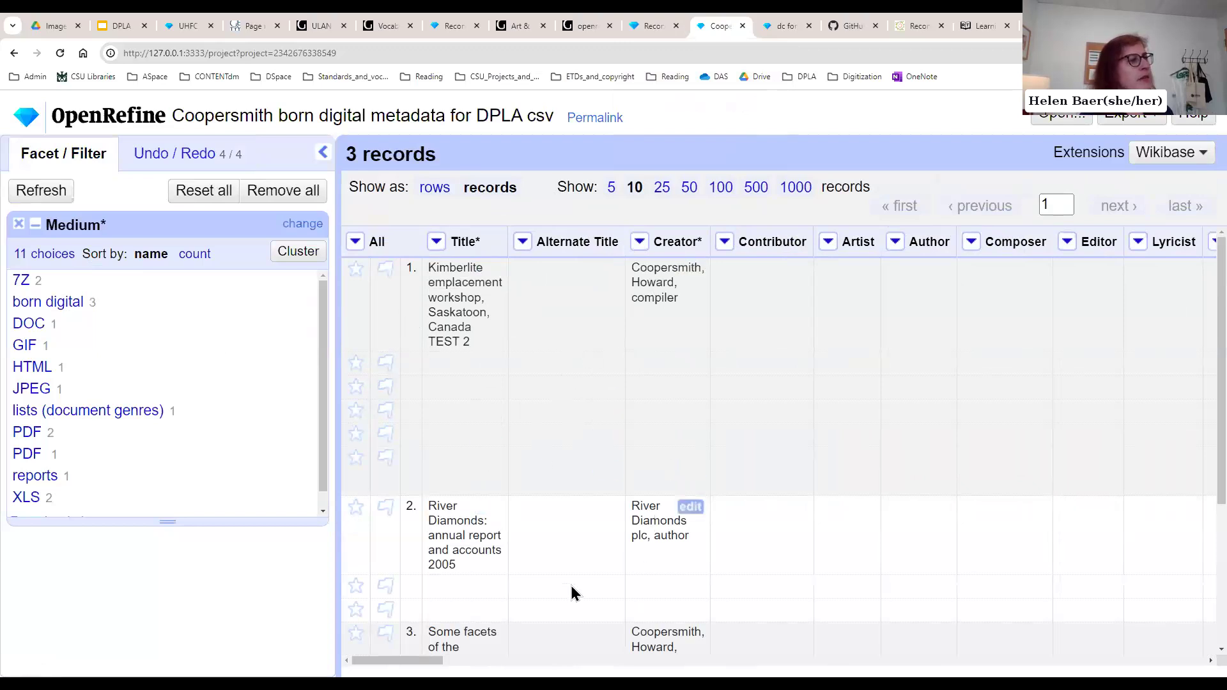
scroll(779, 441, right, 20)
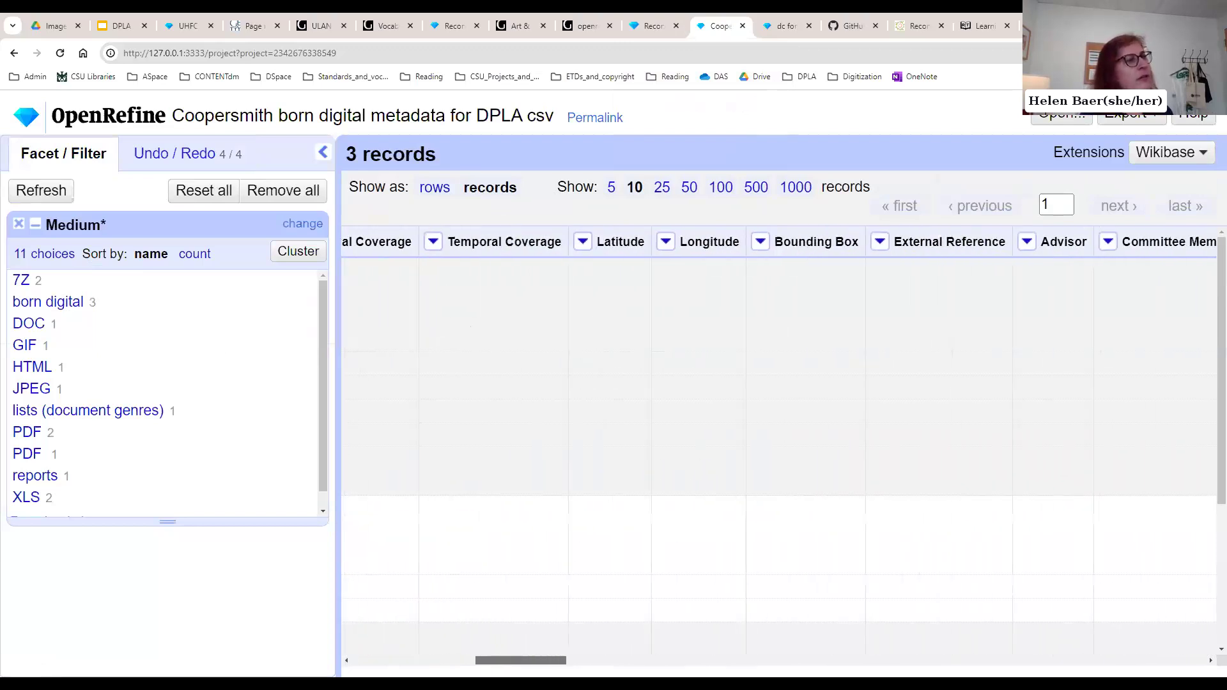
scroll(779, 441, right, 15)
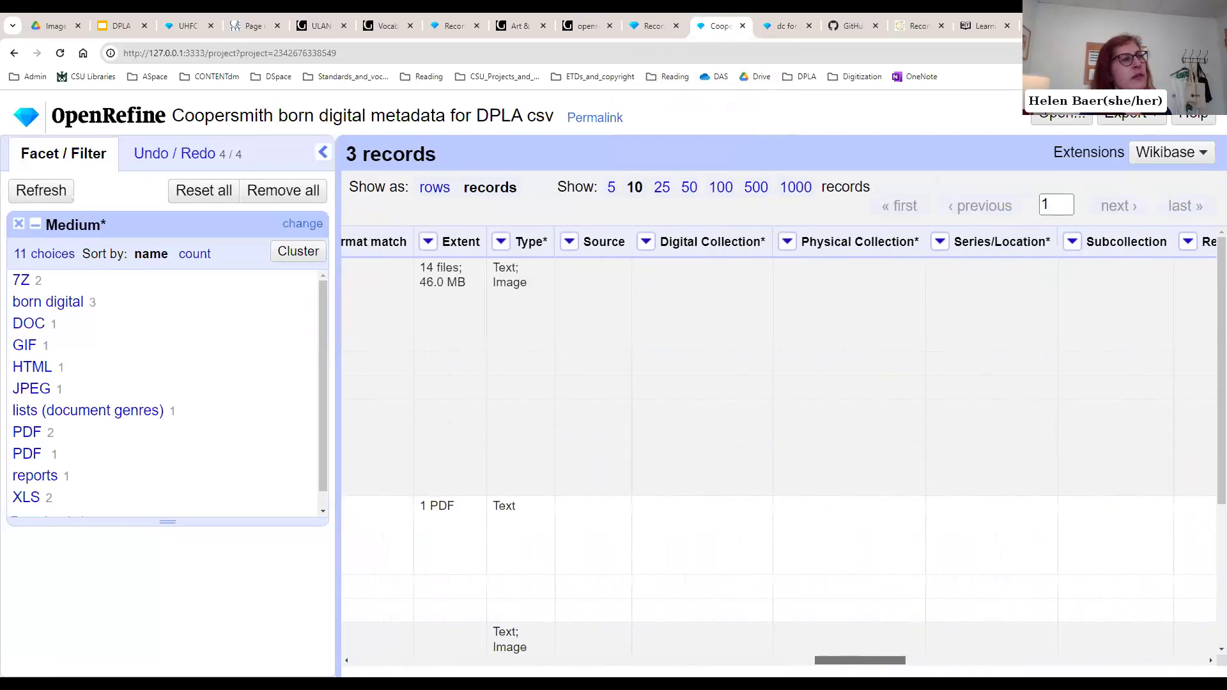
scroll(780, 441, left, 5)
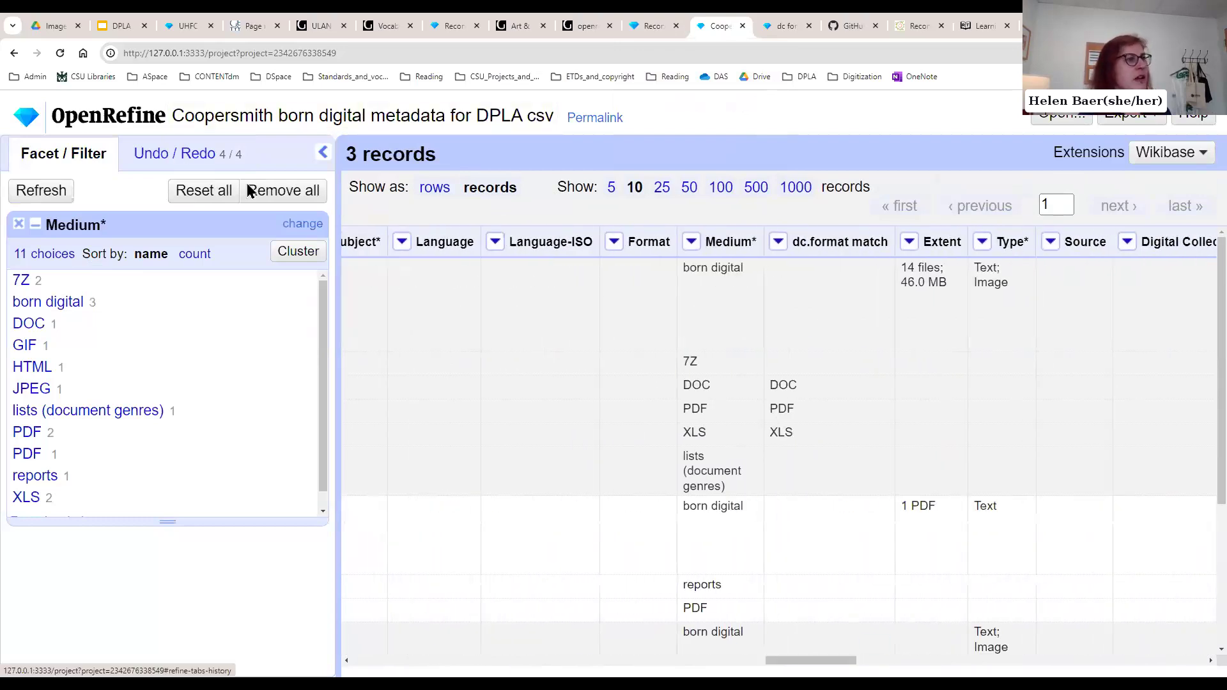
Step: Roll the project back to the row 2 Medium* cell edit, undoing the dc.format match column and the Medium* split
click(170, 155)
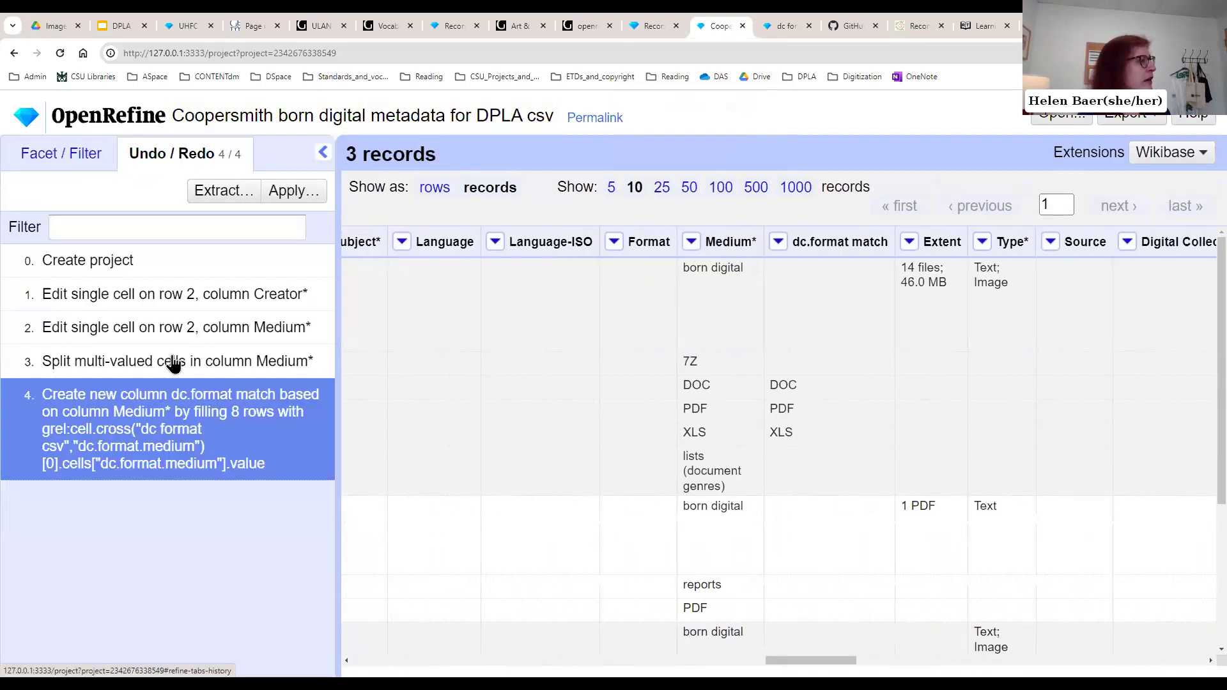
click(198, 364)
click(288, 329)
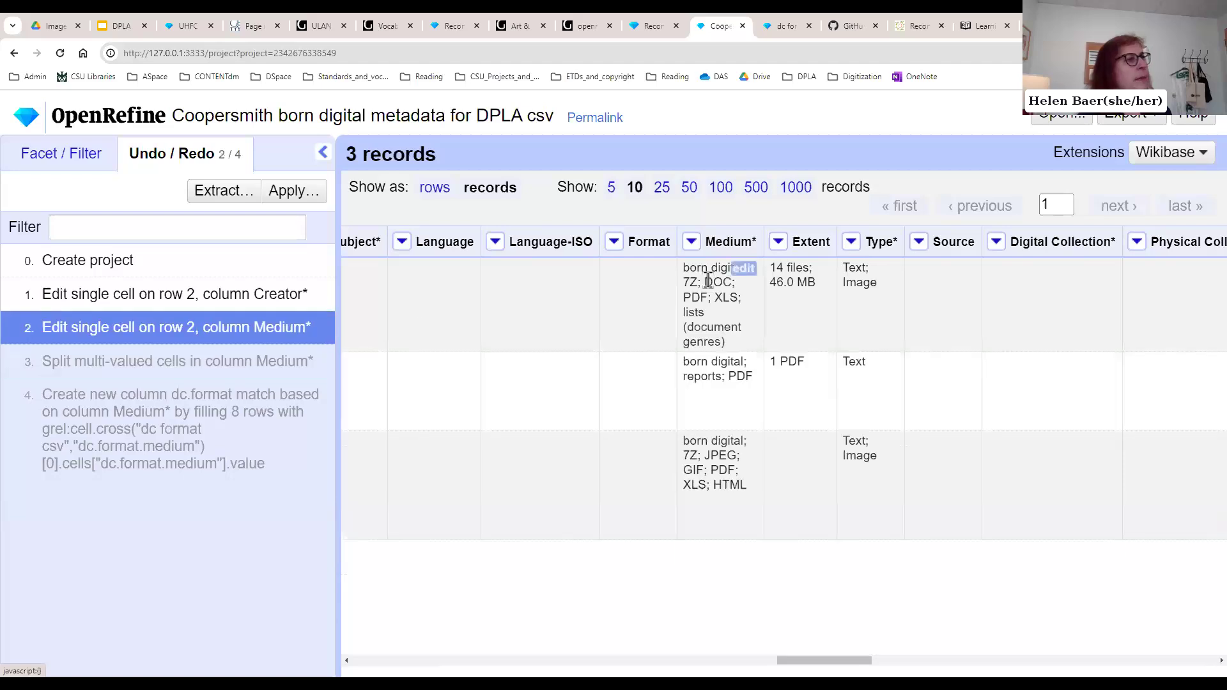
Step: Highlight the first record's multi-valued Medium* cell and inspect its semicolon-separated text in the cell editor without saving
drag(686, 268, 756, 349)
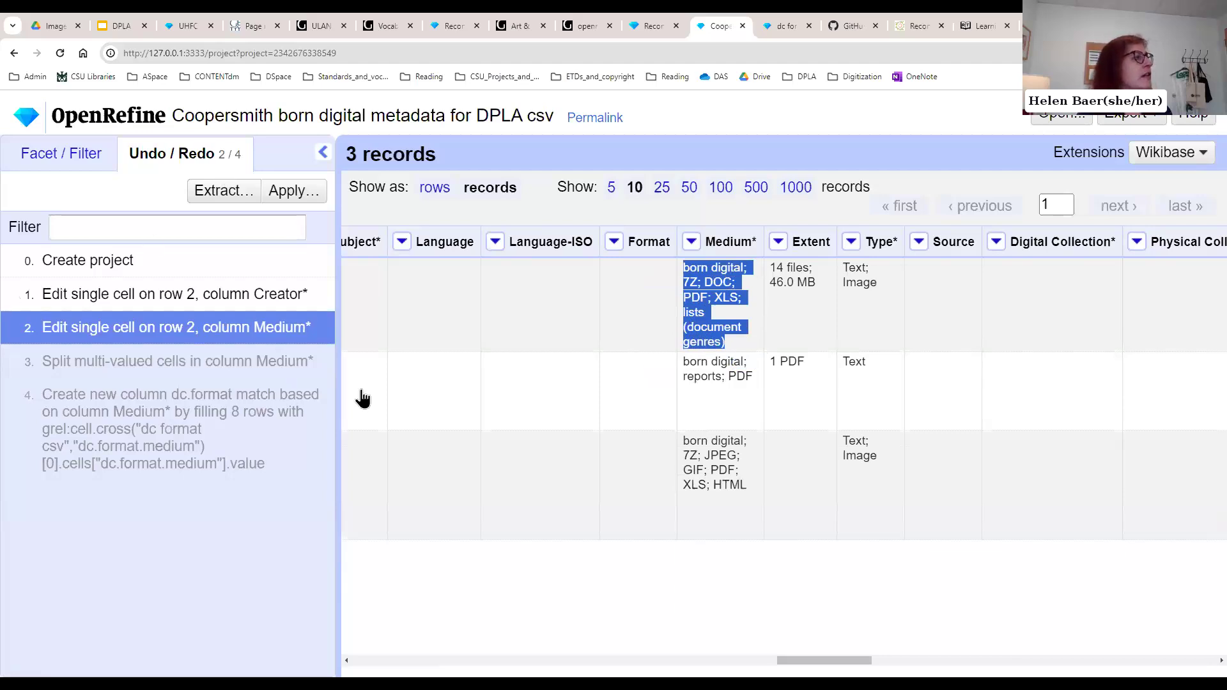
click(746, 328)
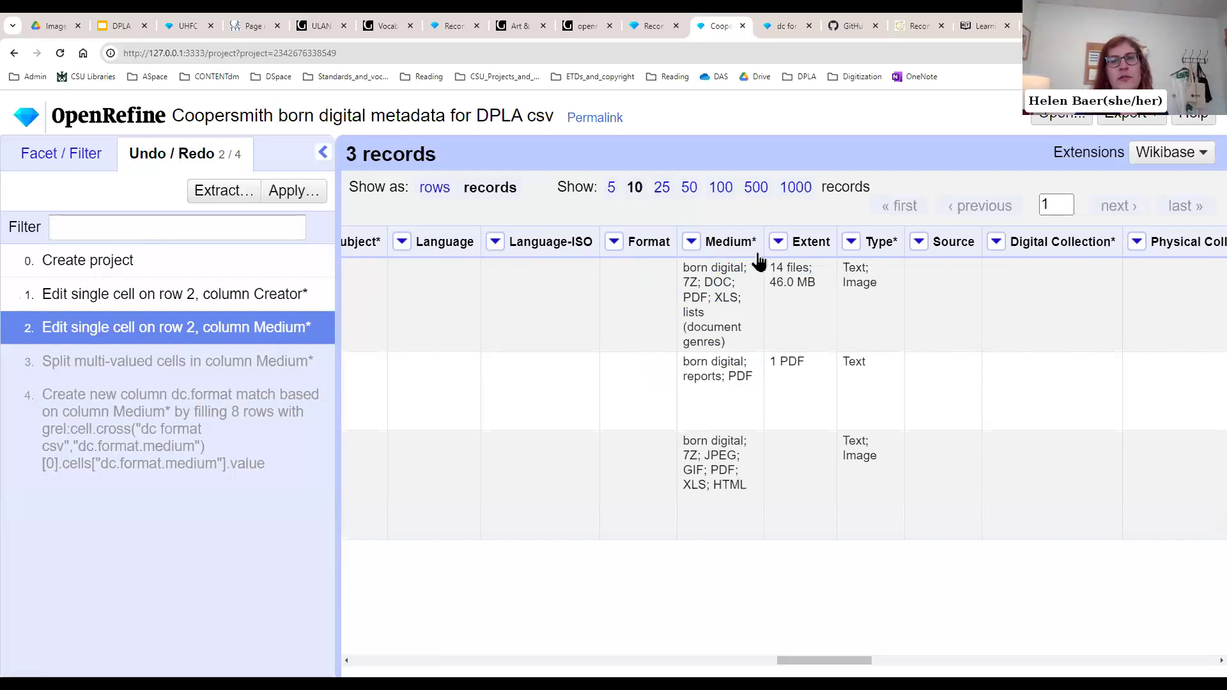
click(740, 268)
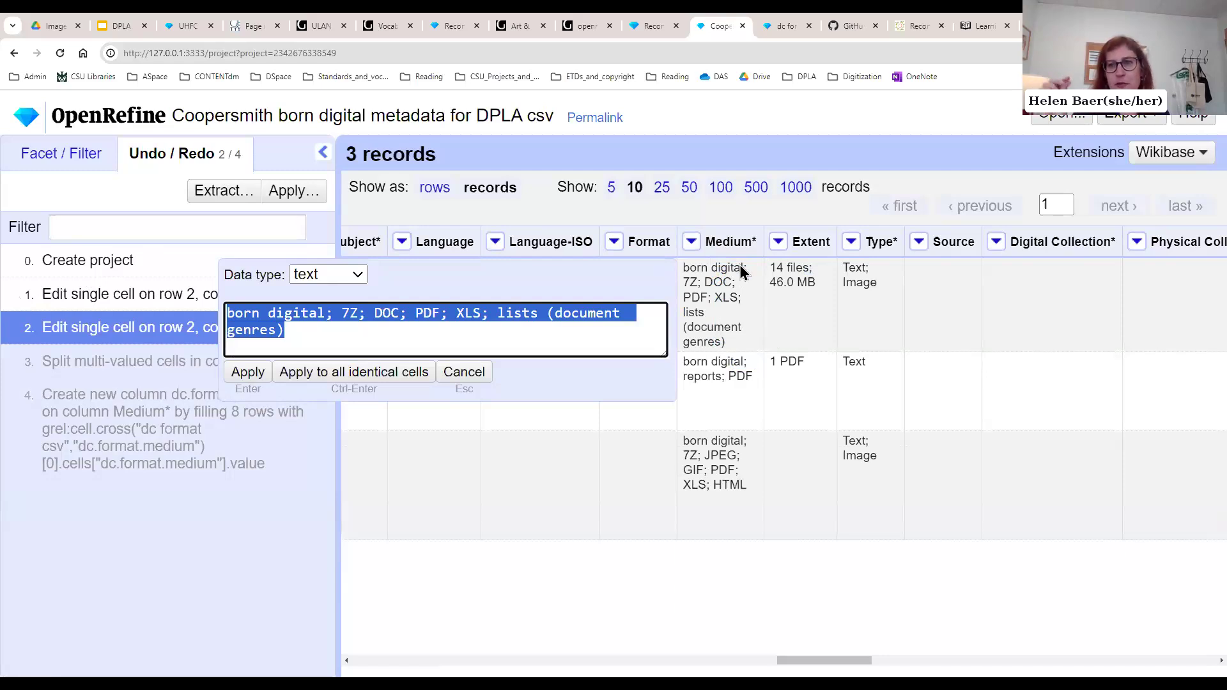
click(691, 247)
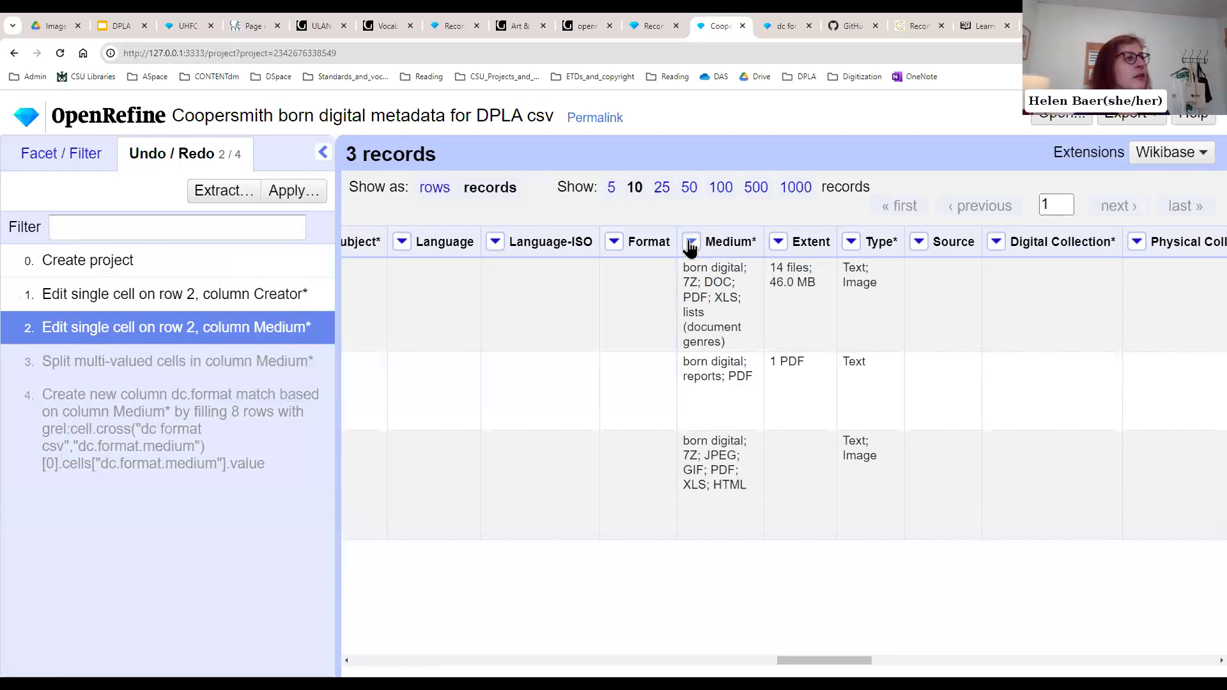
Step: Split the multi-valued Medium* cells by the semicolon separator and display the result as rows
click(690, 248)
mouse_move(696, 338)
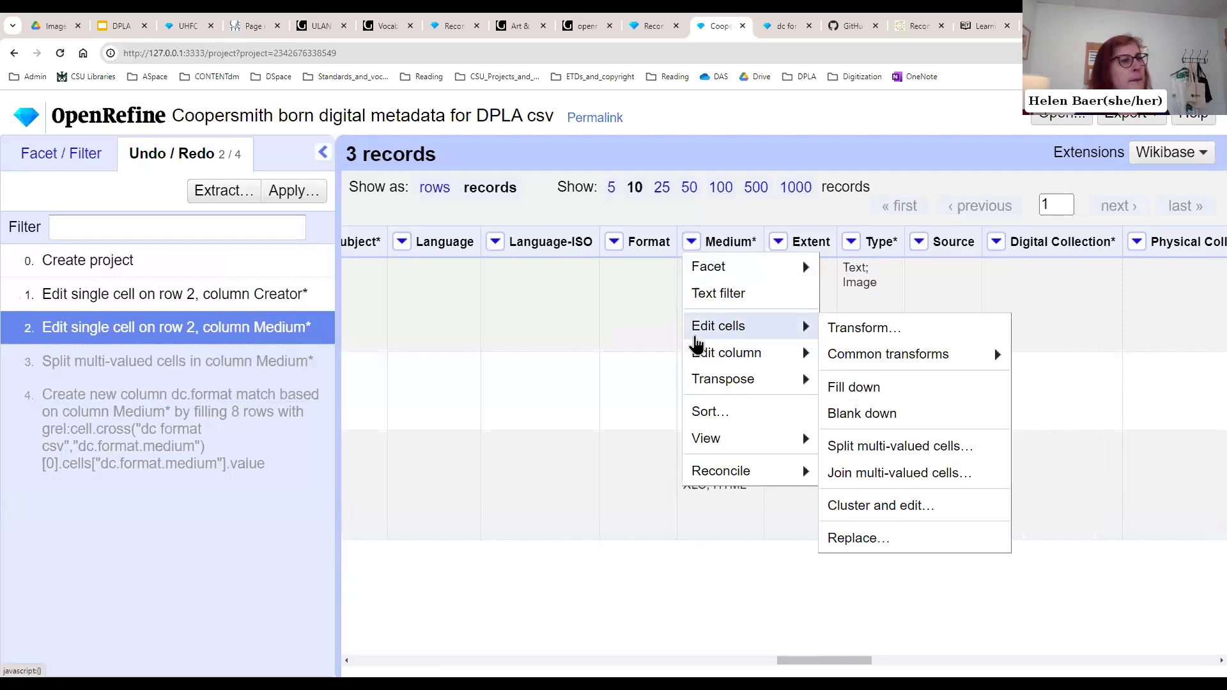
click(918, 449)
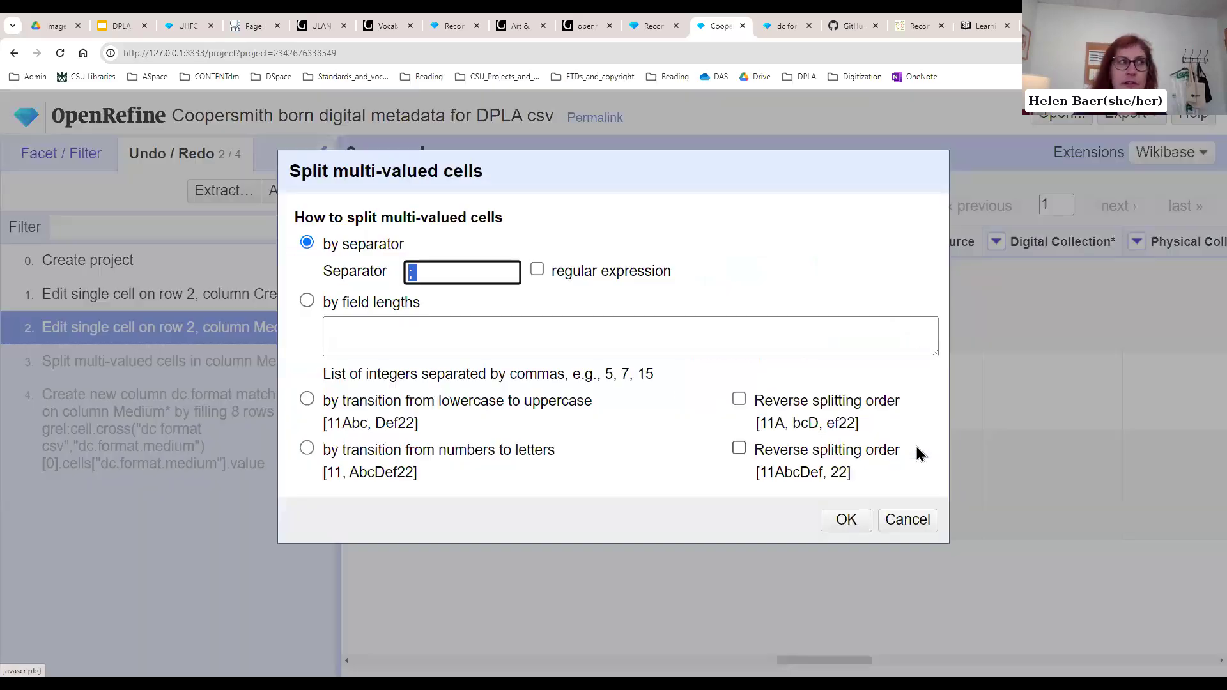
click(844, 524)
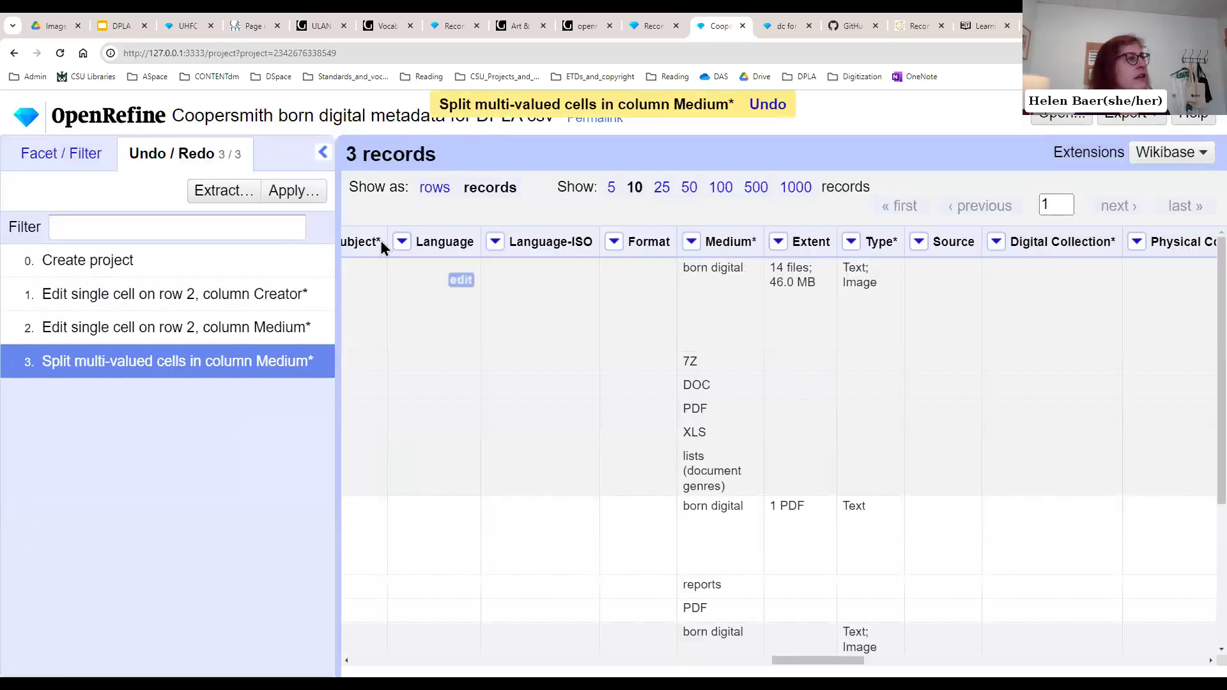
click(436, 189)
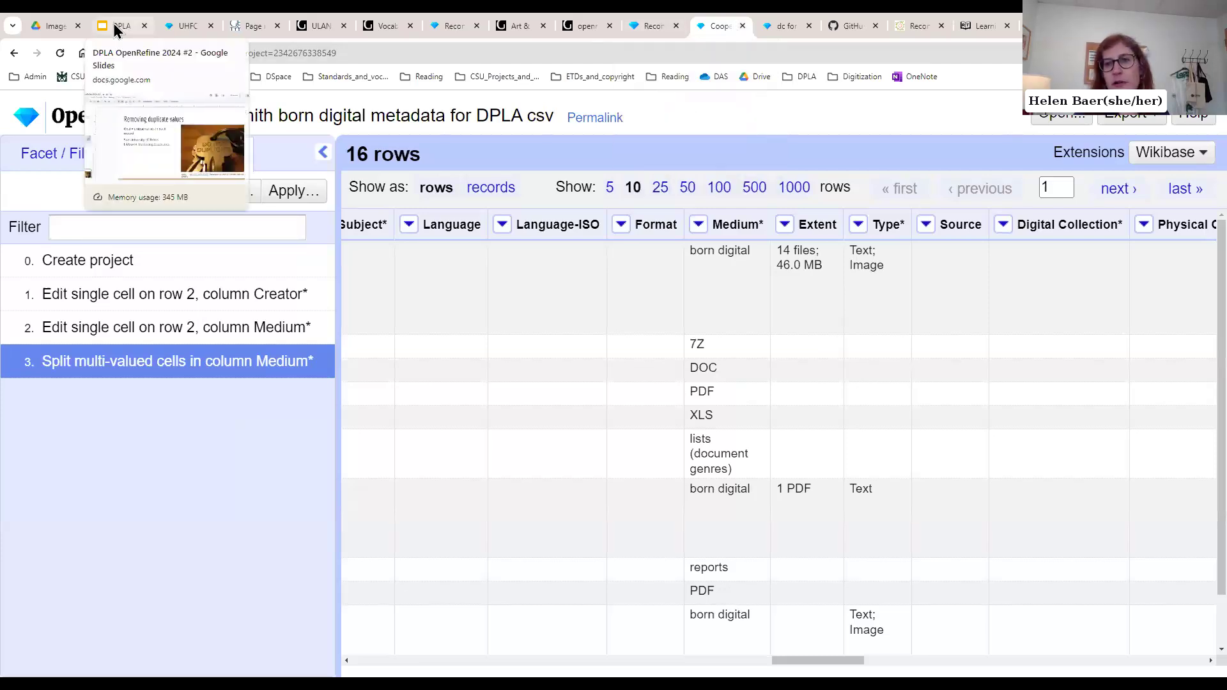
Step: Present the Removing duplicate values slide, and read the Illinois Library guide's enlarged instructions on removing duplicates with Blank down
click(116, 27)
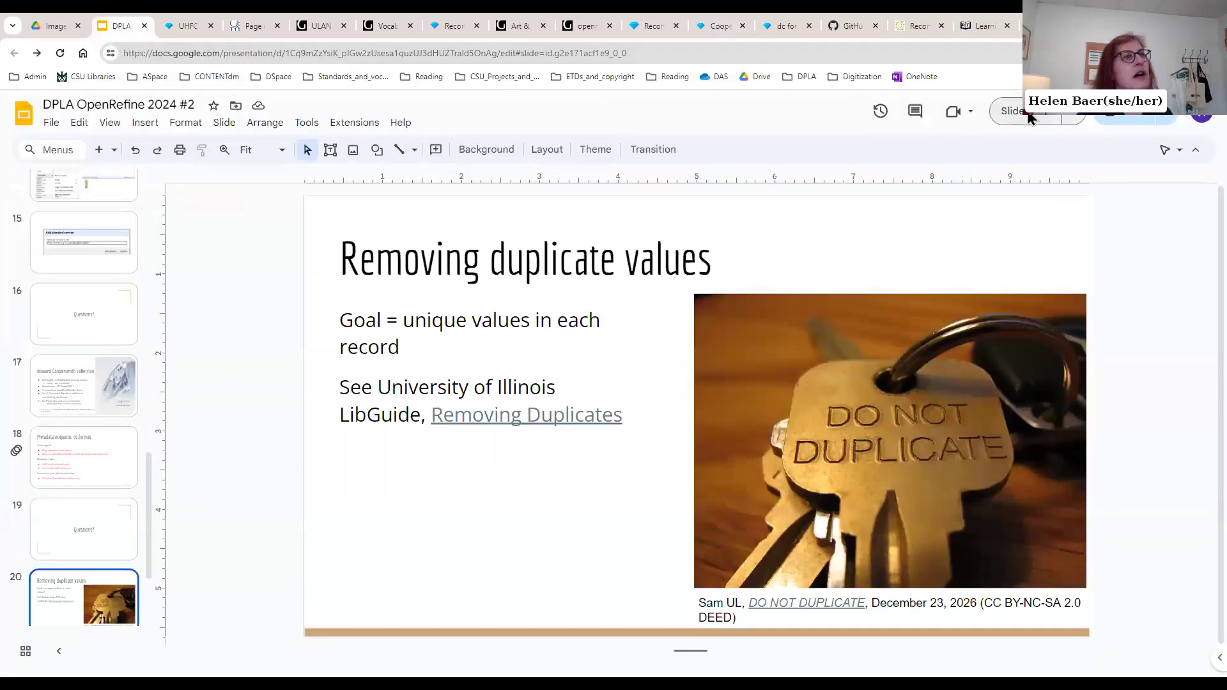
click(1025, 113)
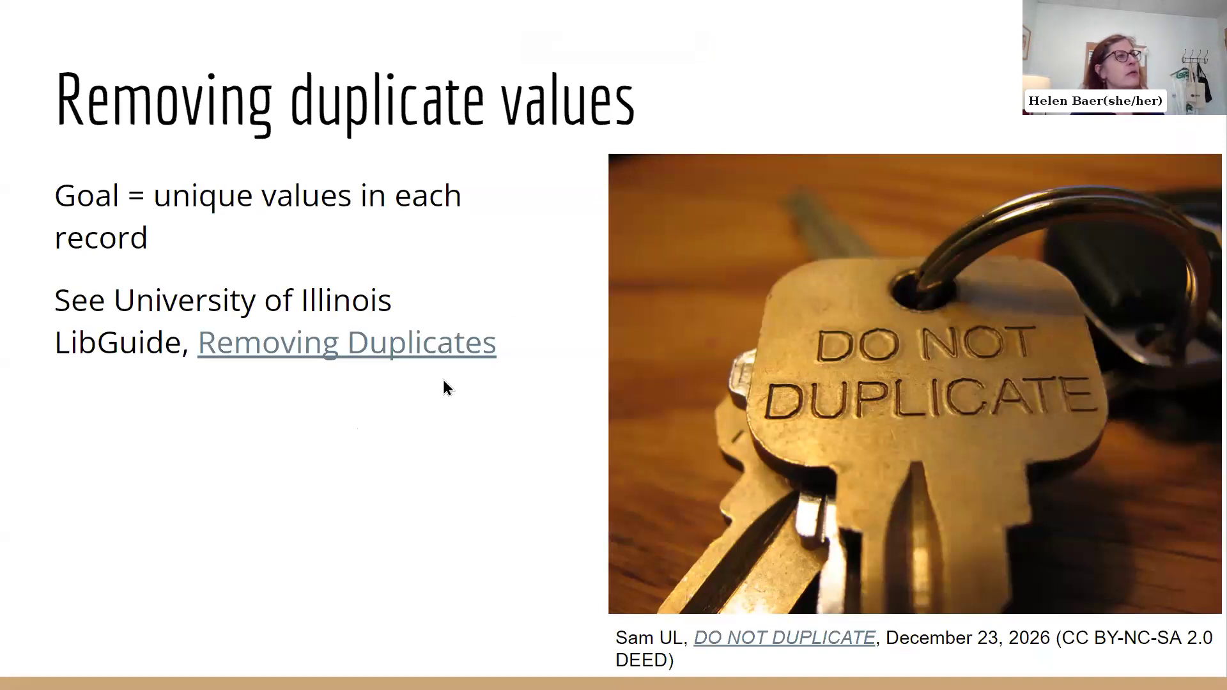
key(Escape)
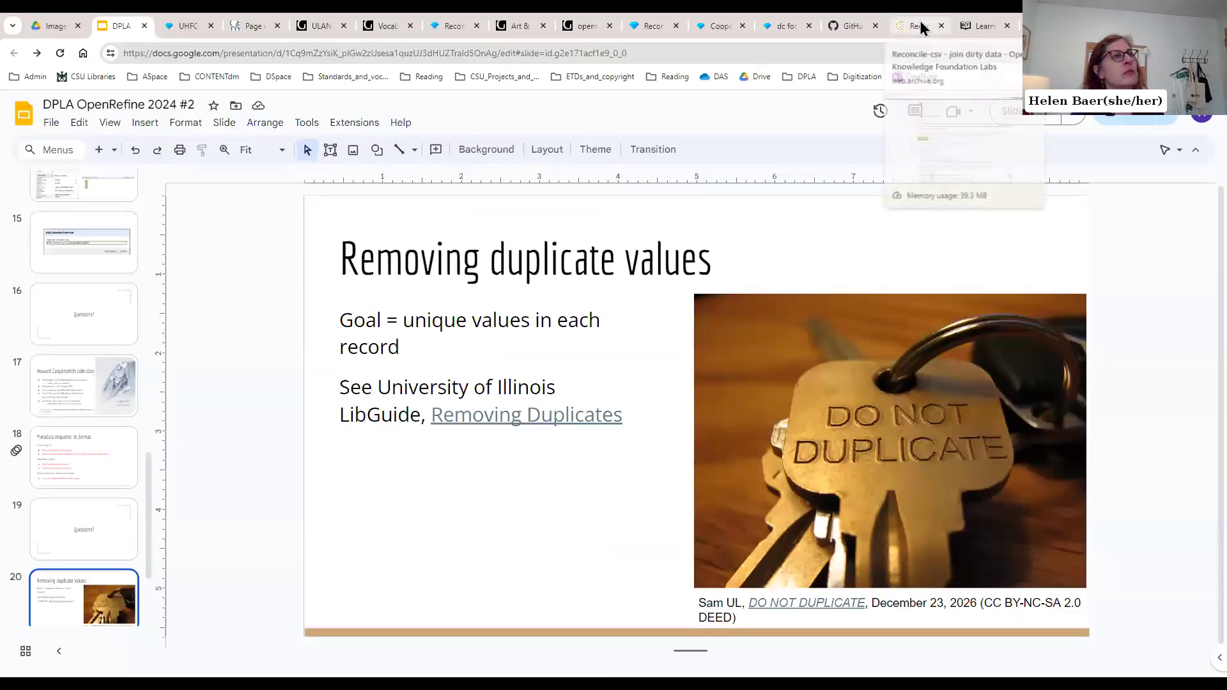
click(1052, 26)
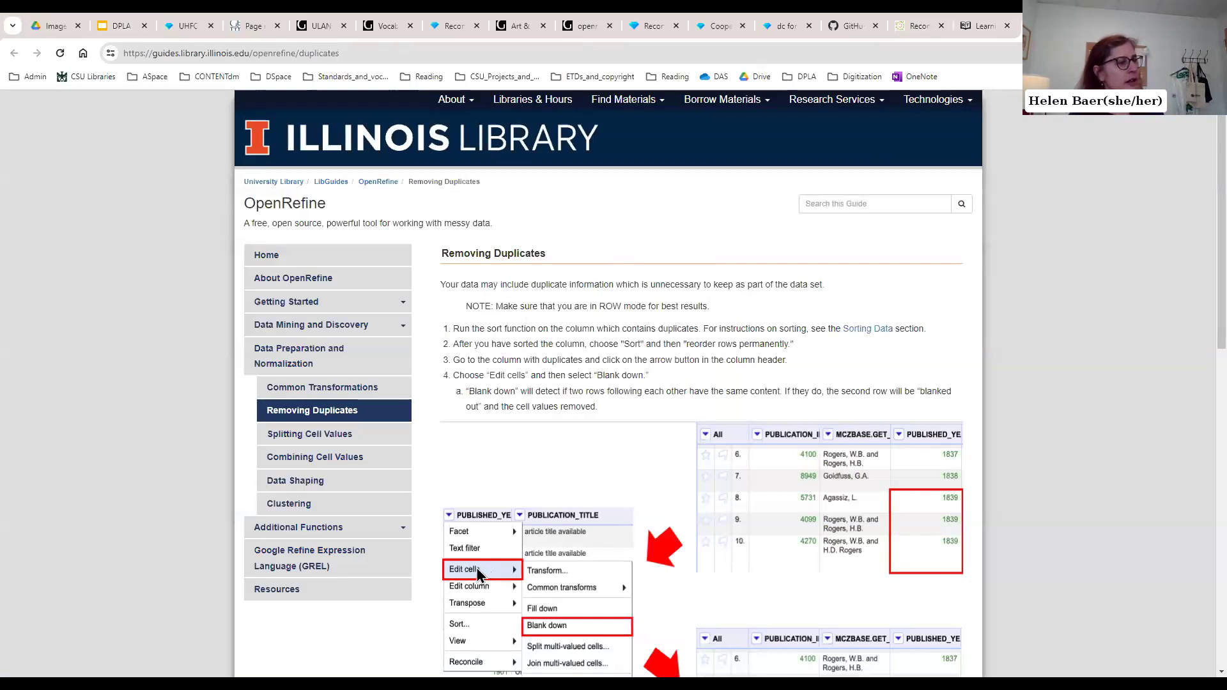
key(ctrl+plus)
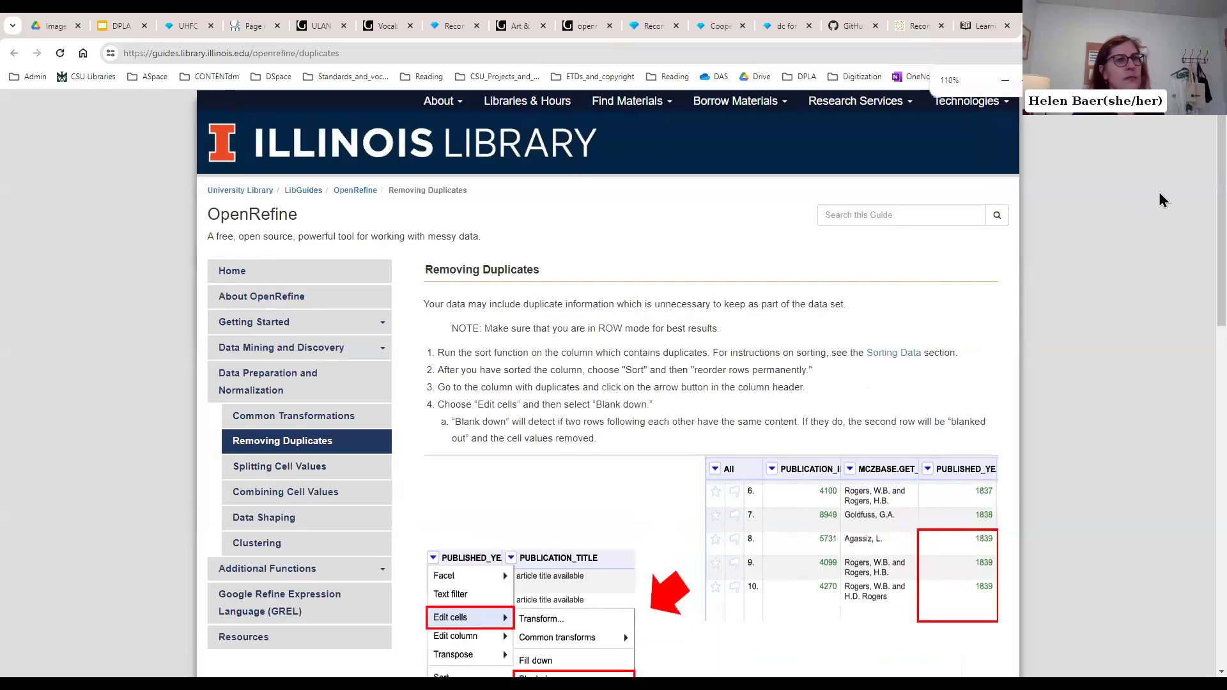
scroll(1199, 247, down, 4)
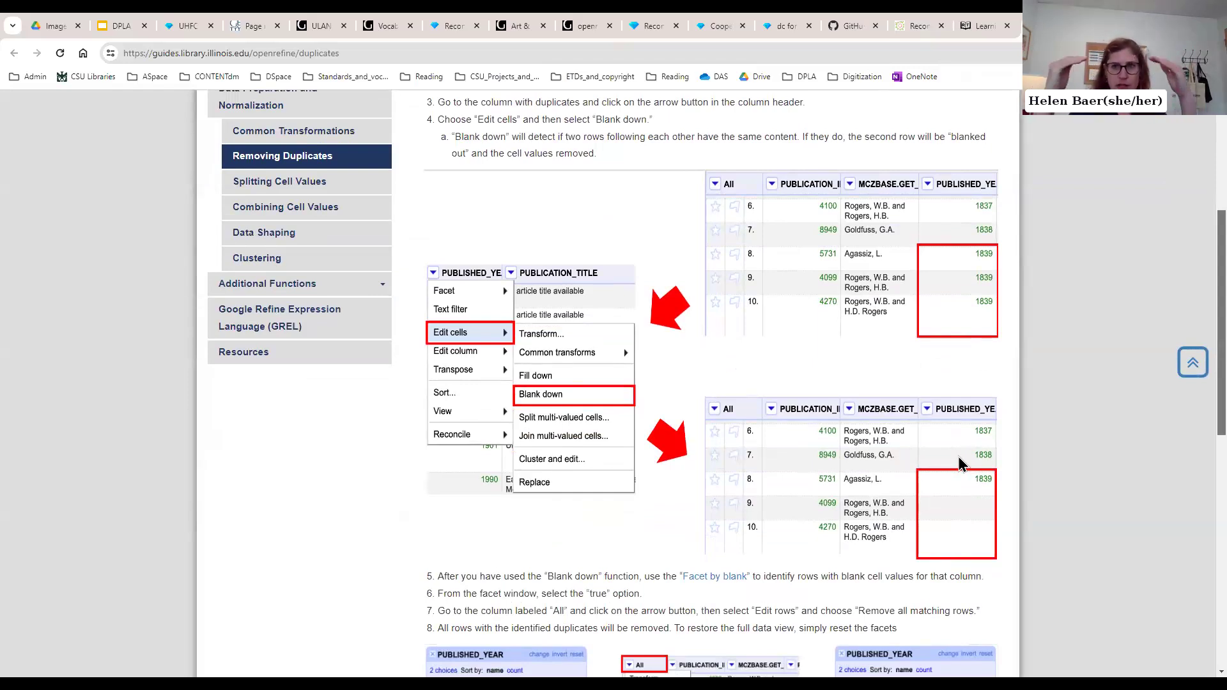
Step: Return to the DPLA OpenRefine 2024 #2 slides and present the Horizons slide
click(122, 28)
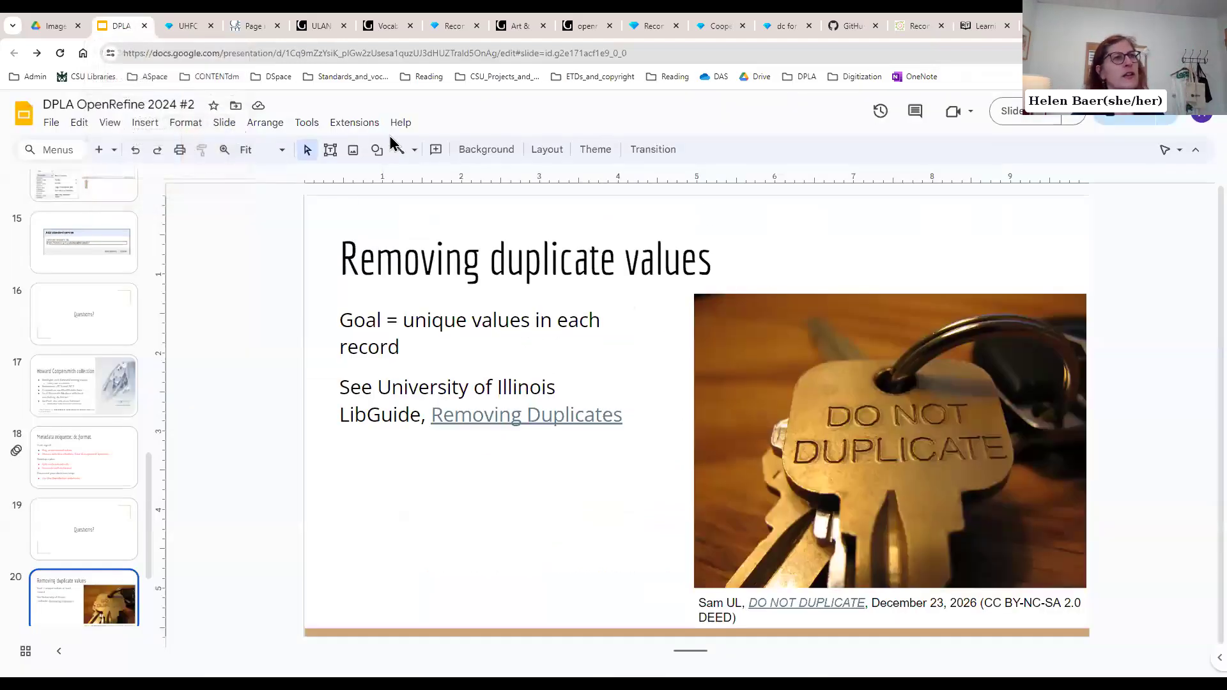
click(1002, 110)
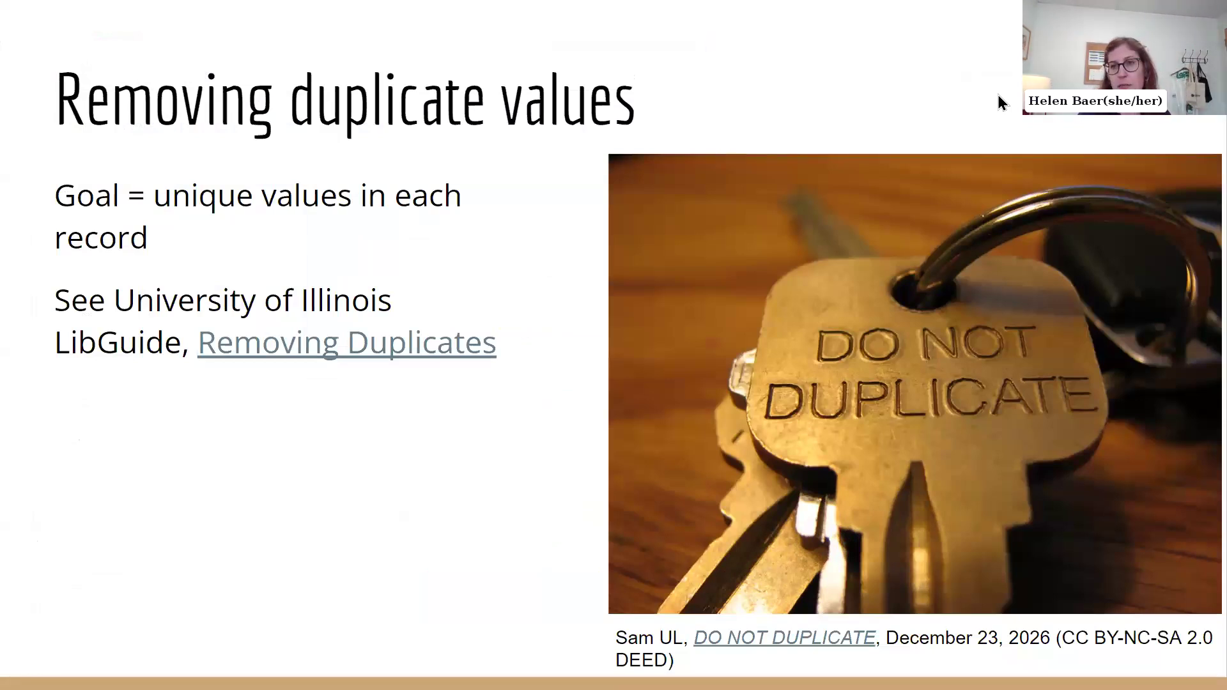
key(Right)
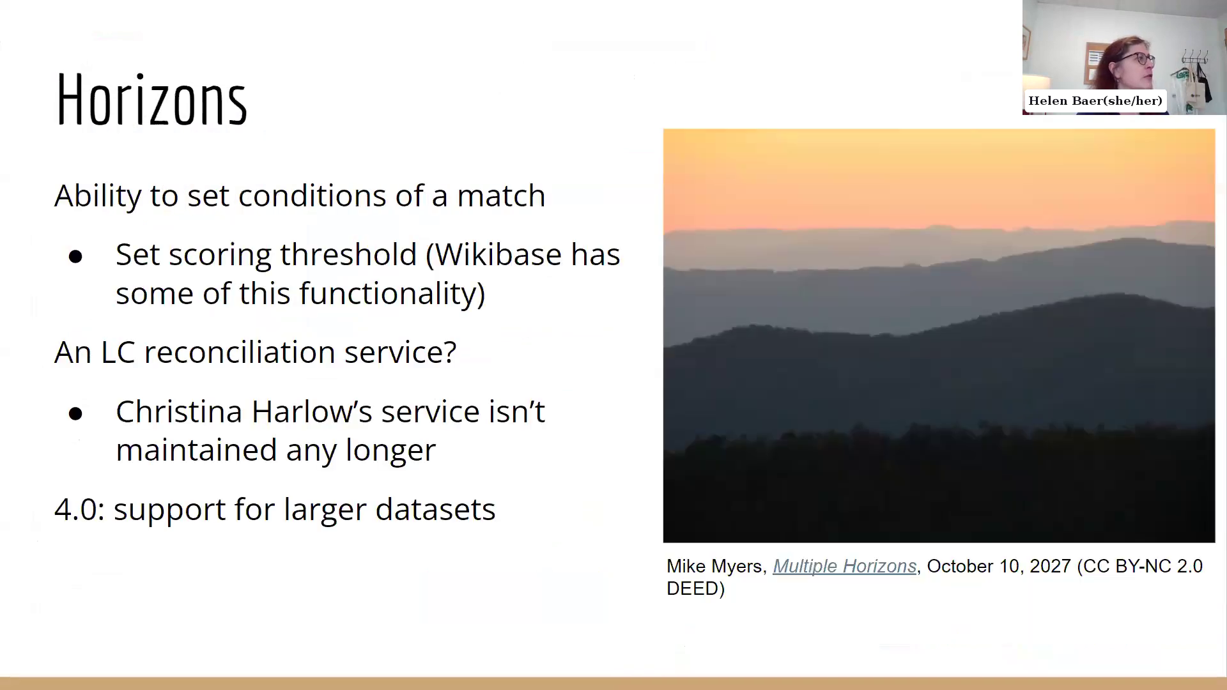